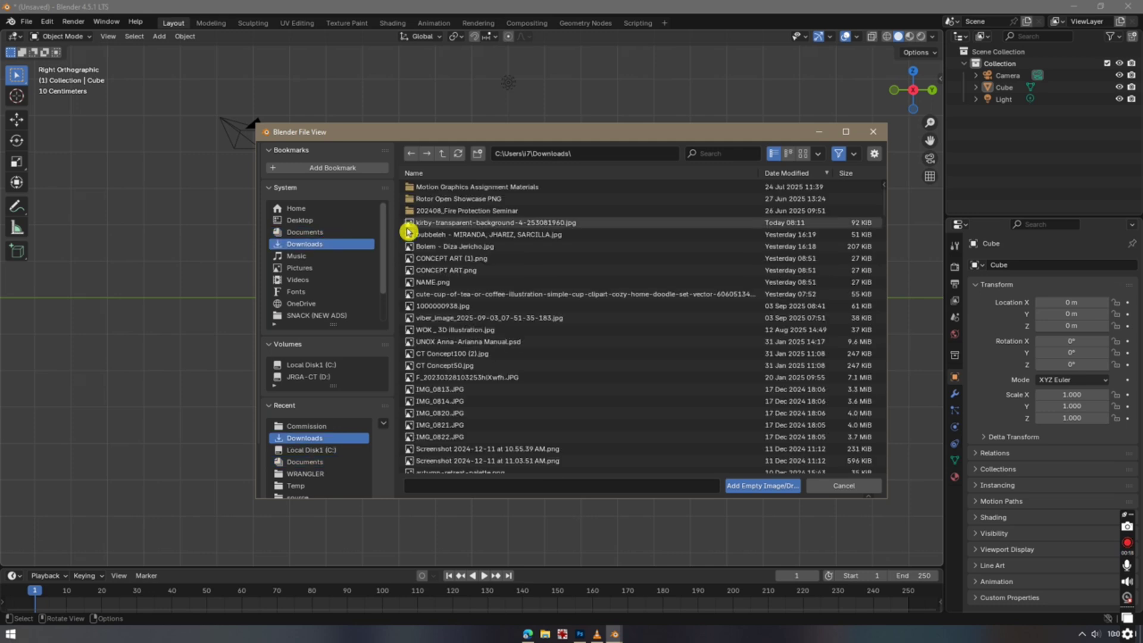
# Load the downloaded Kirby transparent-background JPG as a reference image in the right orthographic view
pyautogui.doubleClick(408, 224)
pyautogui.click(539, 375)
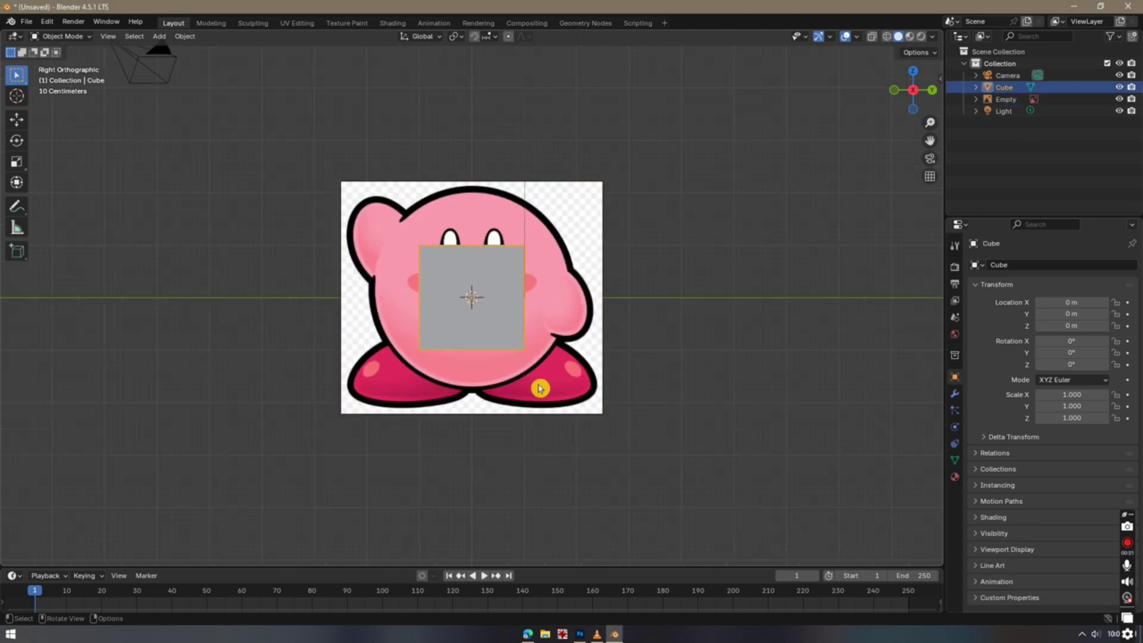
# Add a Subdivision Surface modifier to the cube
pyautogui.scroll(4, 539, 387)
pyautogui.click(955, 394)
pyautogui.click(1033, 265)
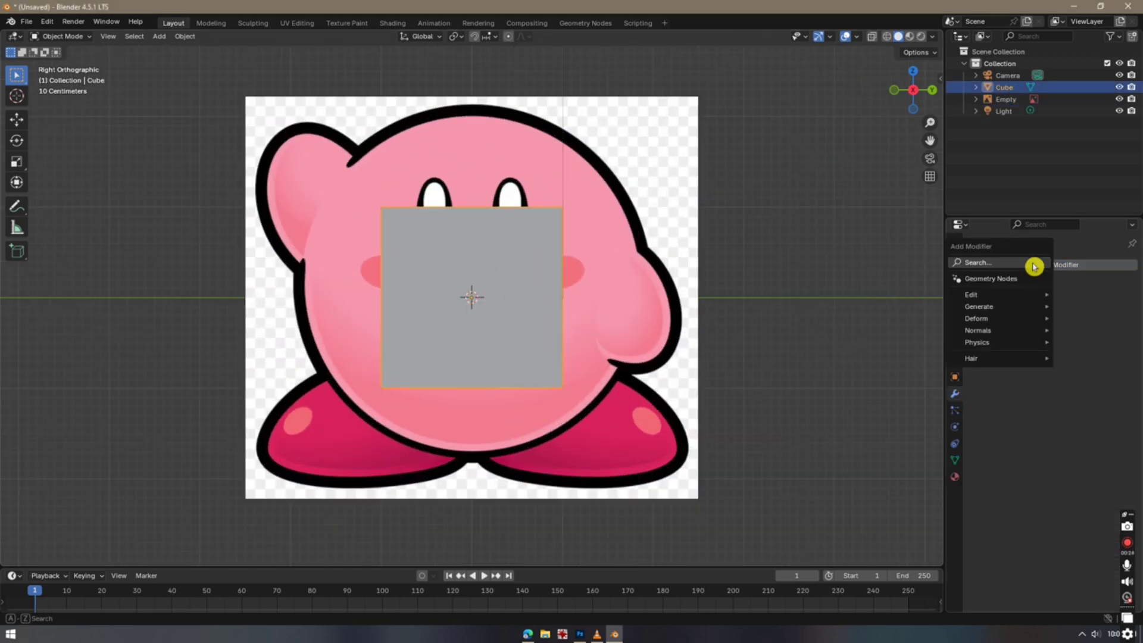
pyautogui.moveTo(1002, 313)
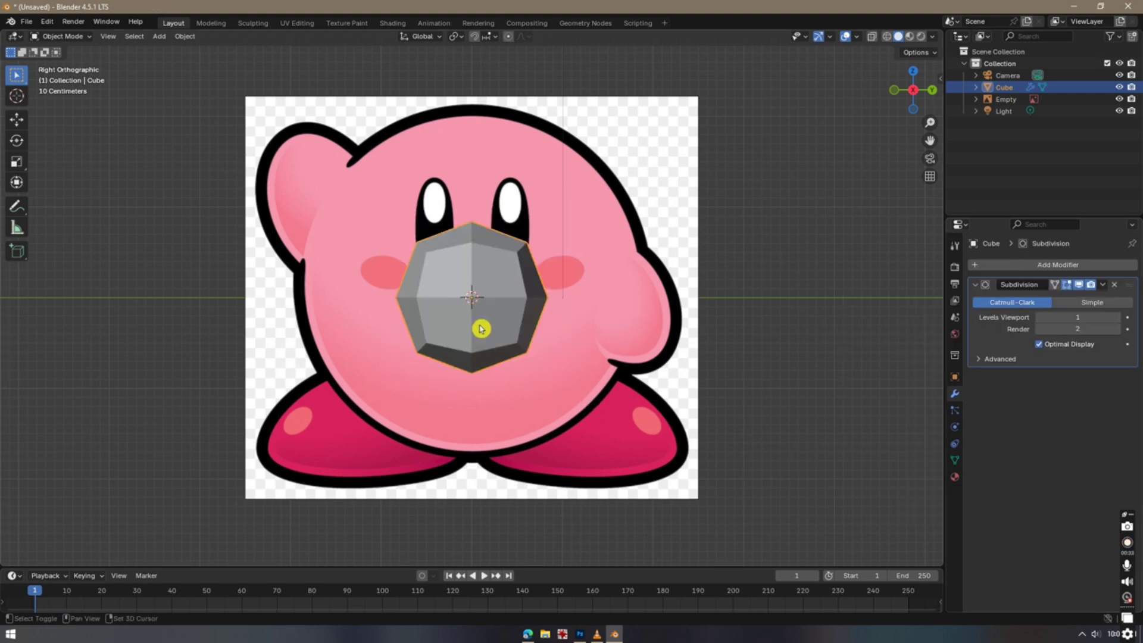
# Place a duplicate of the subdivided cube beside the raised-arm side of the reference and enlarge the original to roughly Kirby's body size
pyautogui.hotkey('shift', 'd')
pyautogui.click(135, 267)
pyautogui.click(512, 333)
pyautogui.press('s')
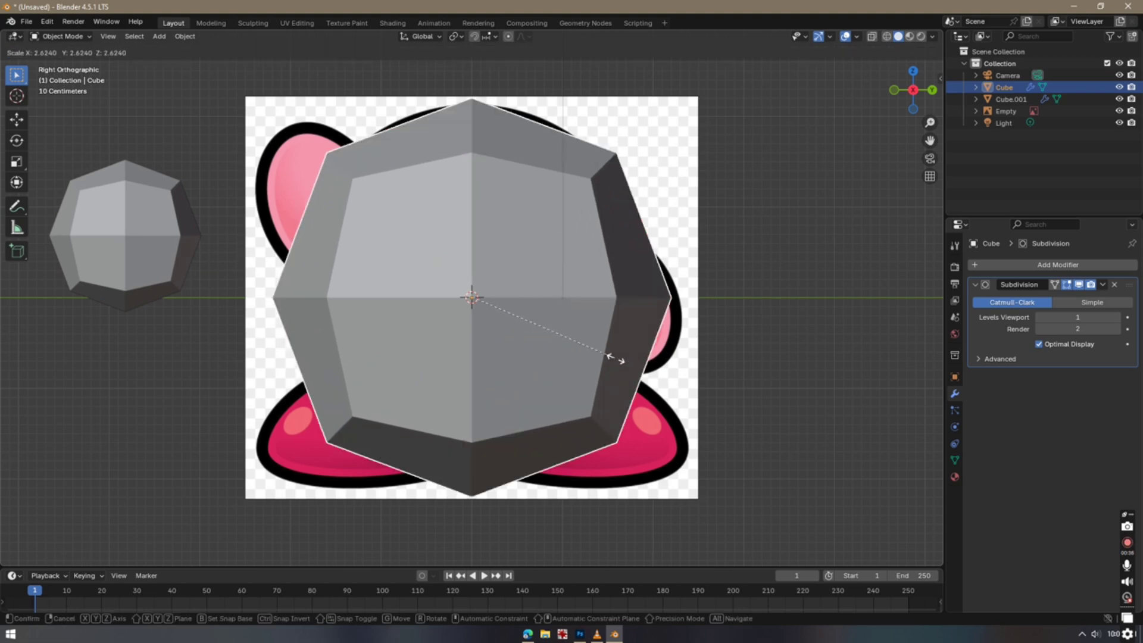
pyautogui.click(602, 361)
# Turn on X-ray display and set the body cube's subdivision viewport level to 3
pyautogui.click(932, 90)
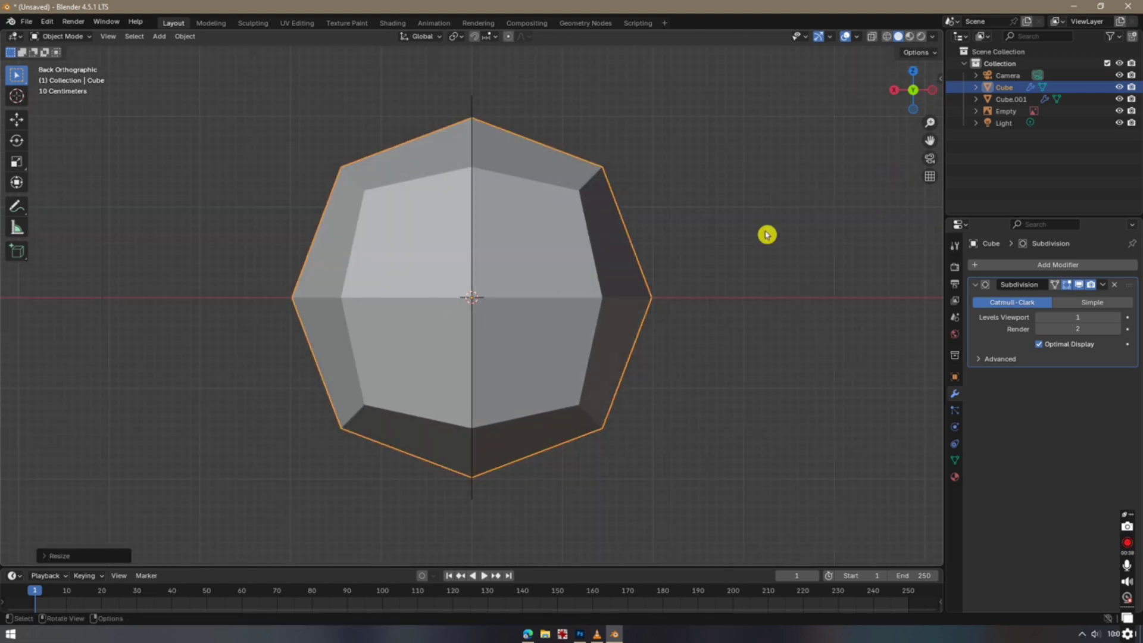
pyautogui.click(895, 94)
pyautogui.click(872, 36)
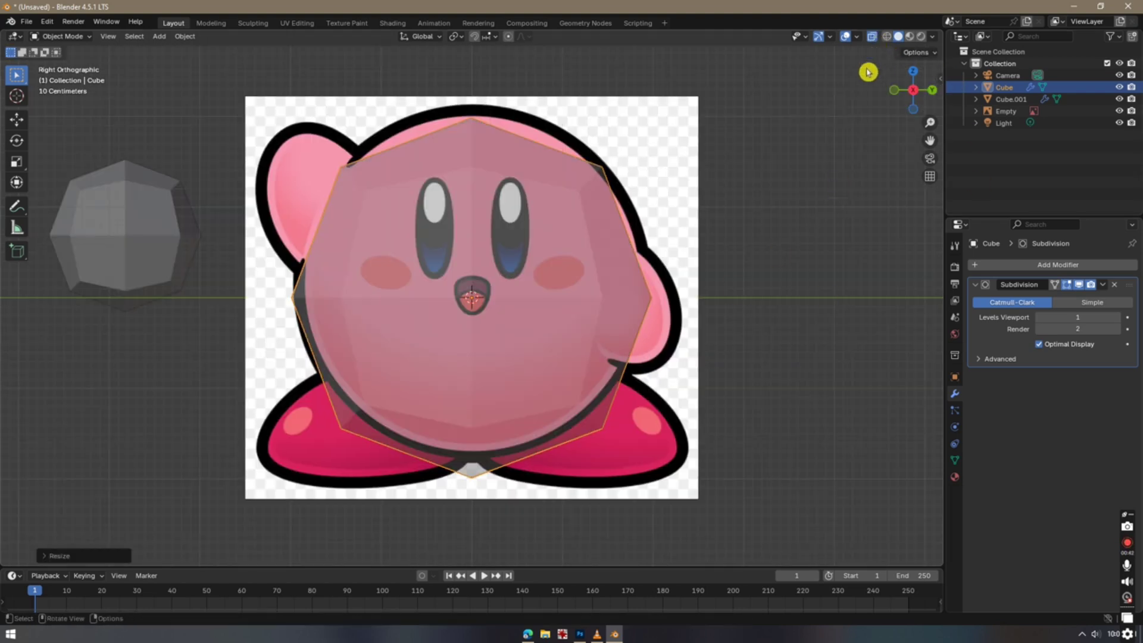
pyautogui.click(508, 335)
pyautogui.click(524, 310)
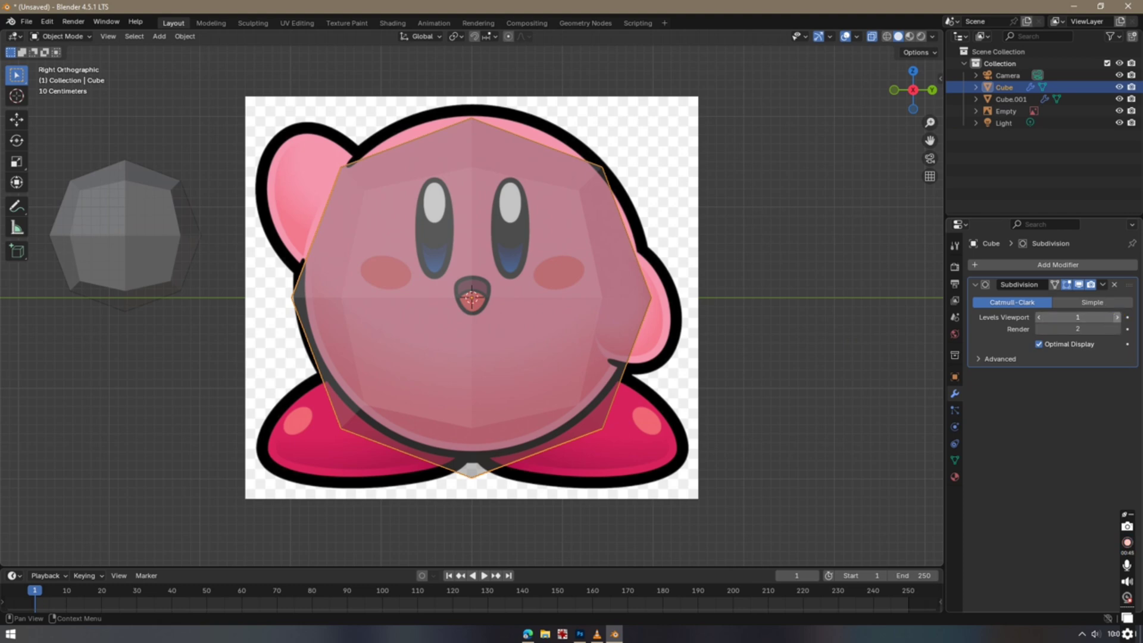
pyautogui.click(1116, 318)
pyautogui.click(1116, 318)
# Scale and move the body sphere to fit Kirby's round body outline in the reference image
pyautogui.press('s')
pyautogui.click(733, 450)
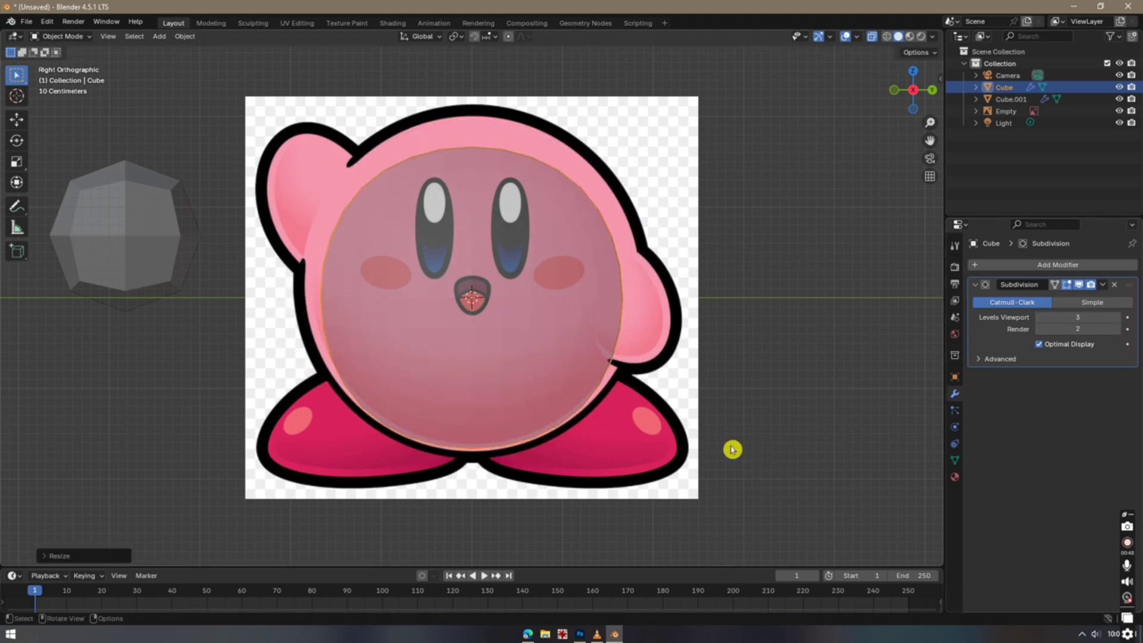
pyautogui.press('g')
pyautogui.click(732, 413)
pyautogui.press('s')
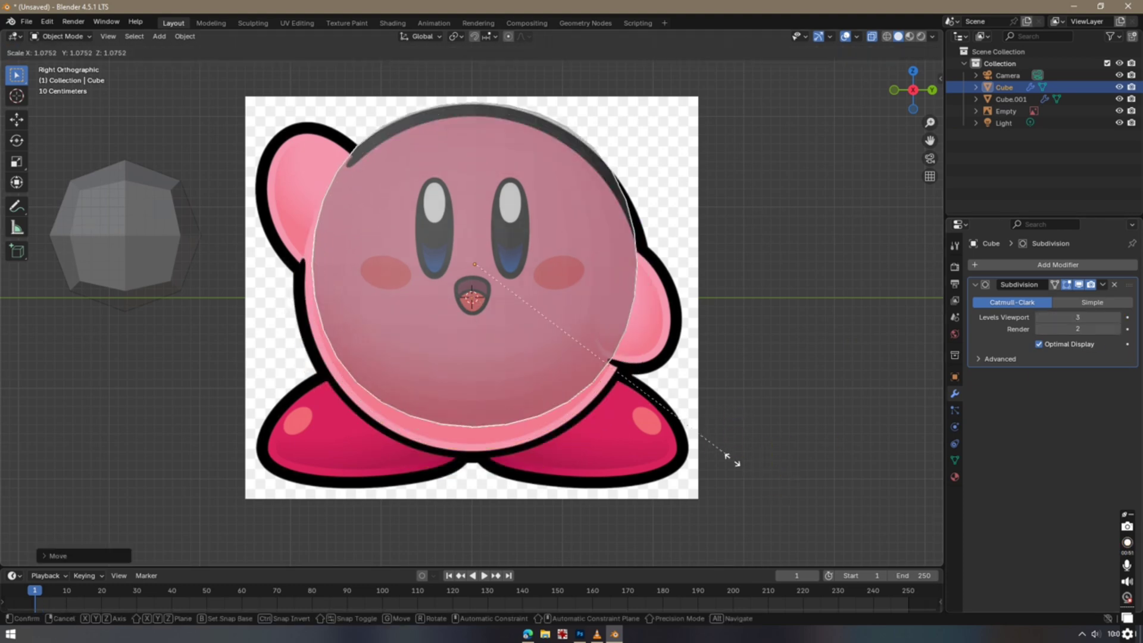
pyautogui.click(733, 466)
pyautogui.press('g')
pyautogui.click(730, 492)
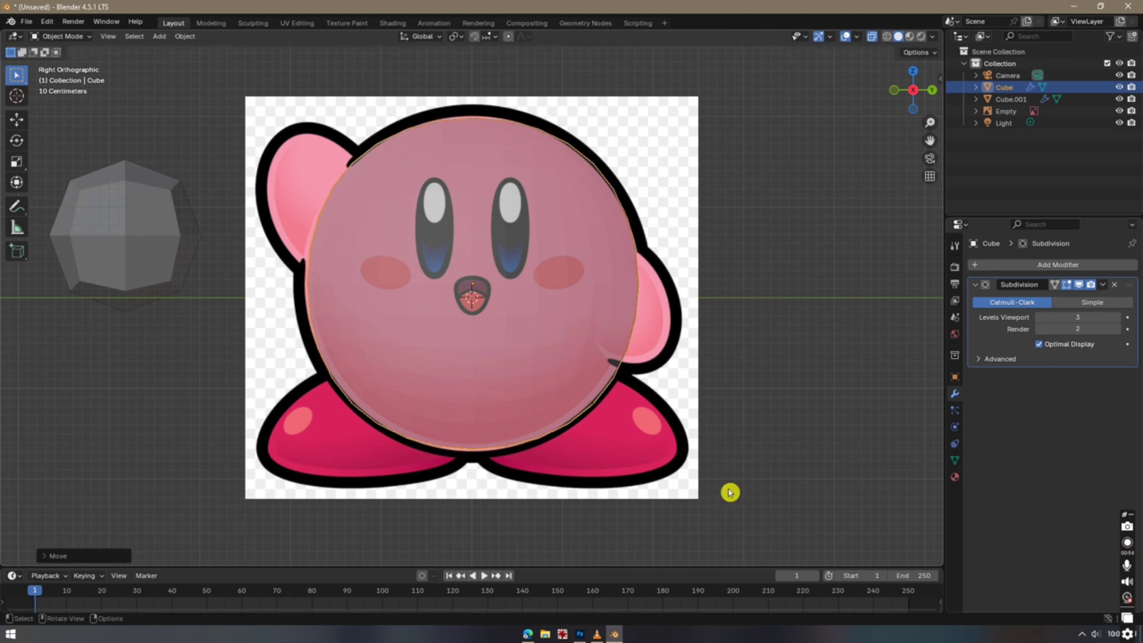
pyautogui.click(13, 165)
pyautogui.moveTo(447, 242); pyautogui.dragTo(463, 239)
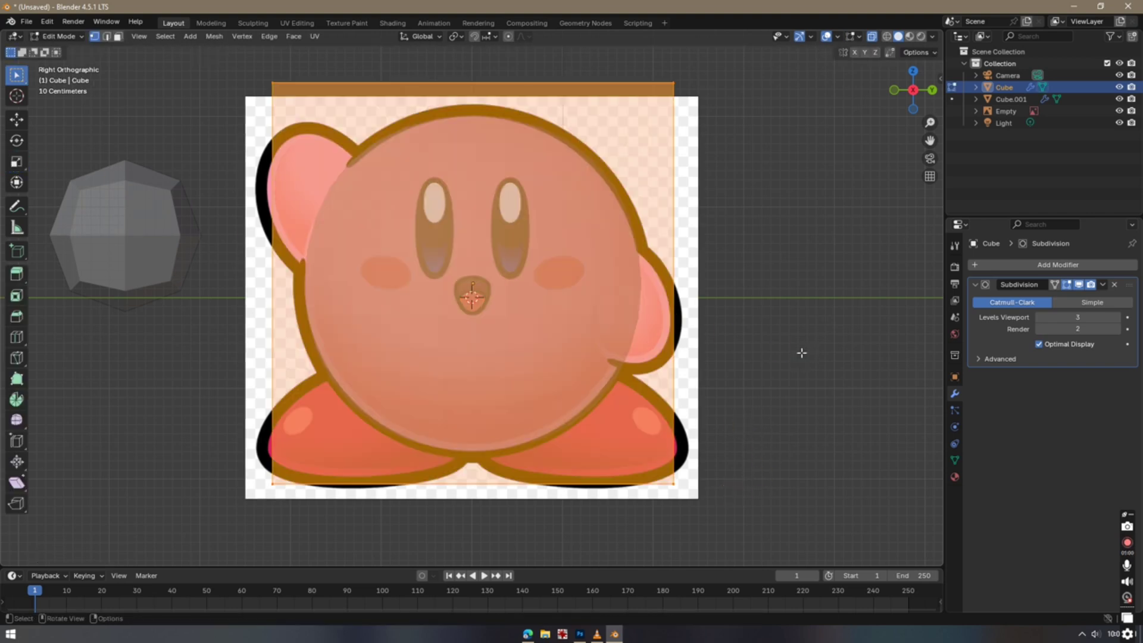
pyautogui.click(840, 353)
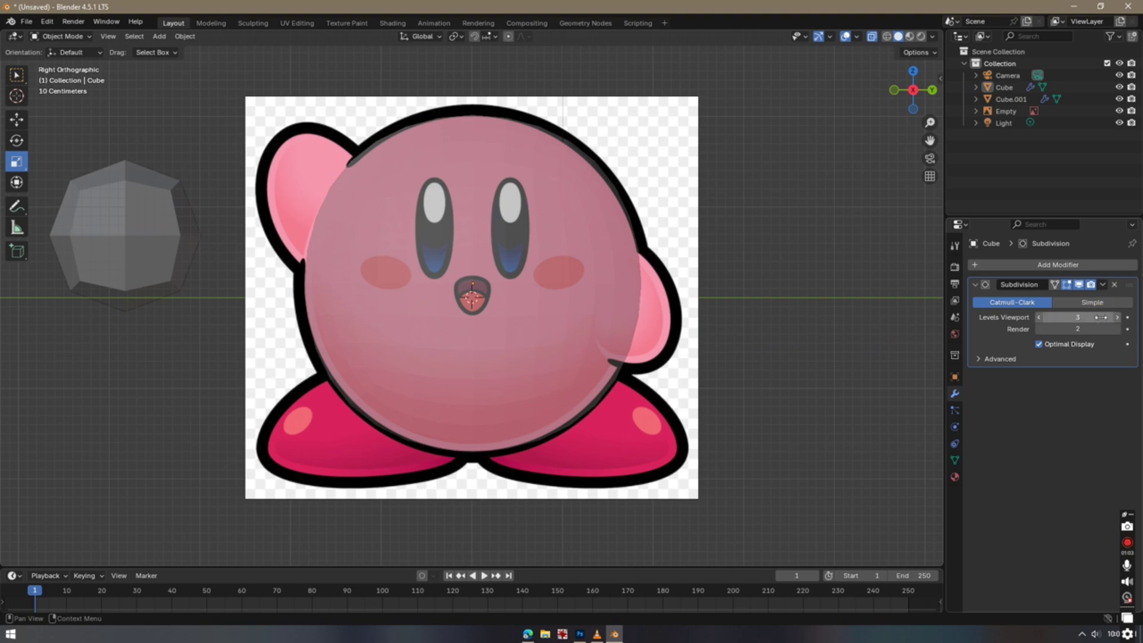
# Apply the body's Subdivision modifier and turn off X-ray display
pyautogui.click(1102, 284)
pyautogui.click(1012, 294)
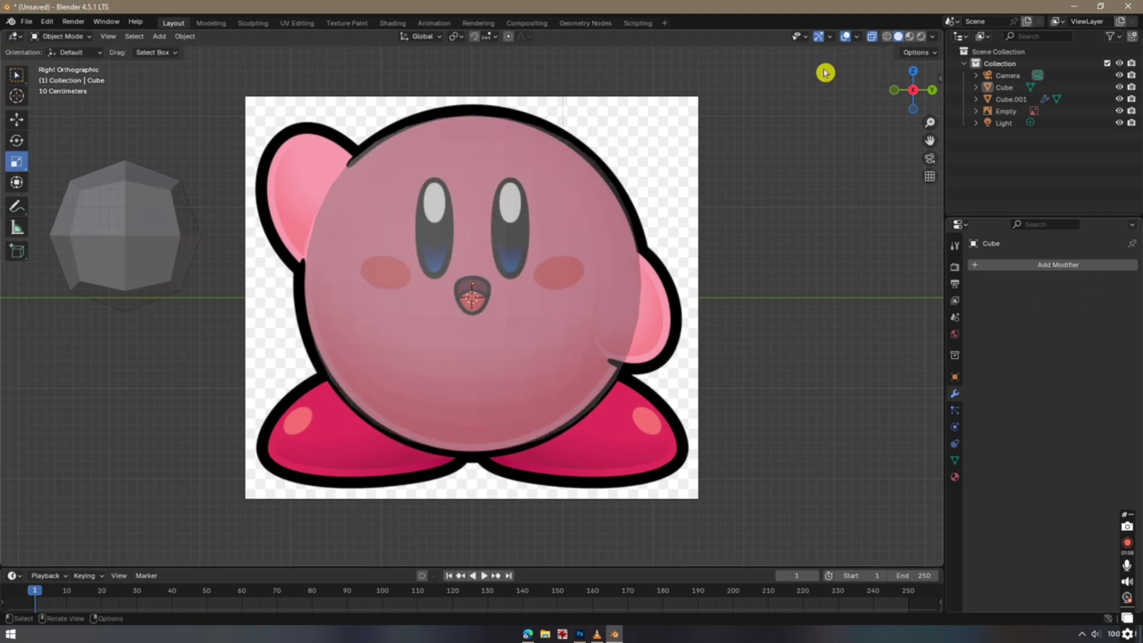
pyautogui.click(873, 41)
# Shade the body sphere smooth
pyautogui.rightClick(451, 327)
pyautogui.click(465, 323)
pyautogui.click(563, 339)
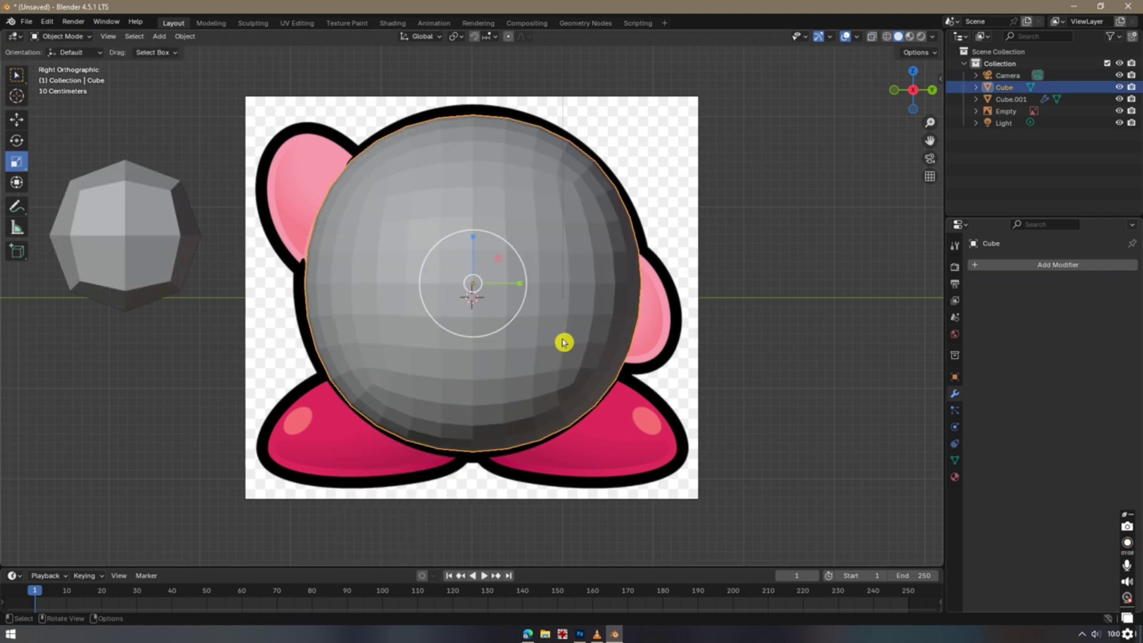
pyautogui.rightClick(563, 341)
pyautogui.click(563, 337)
# Duplicate the spare subdivided cube onto Kirby's raised arm and narrow the copy along the Y axis
pyautogui.scroll(-4, 306, 298)
pyautogui.click(306, 298)
pyautogui.scroll(4, 304, 300)
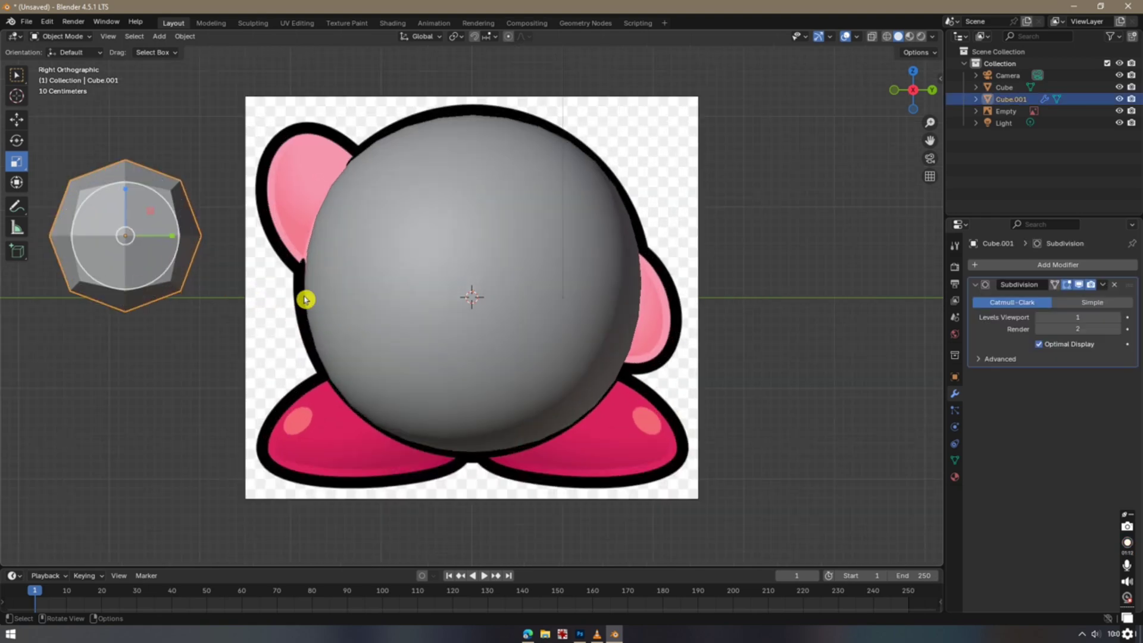
pyautogui.hotkey('shift', 'd')
pyautogui.click(472, 312)
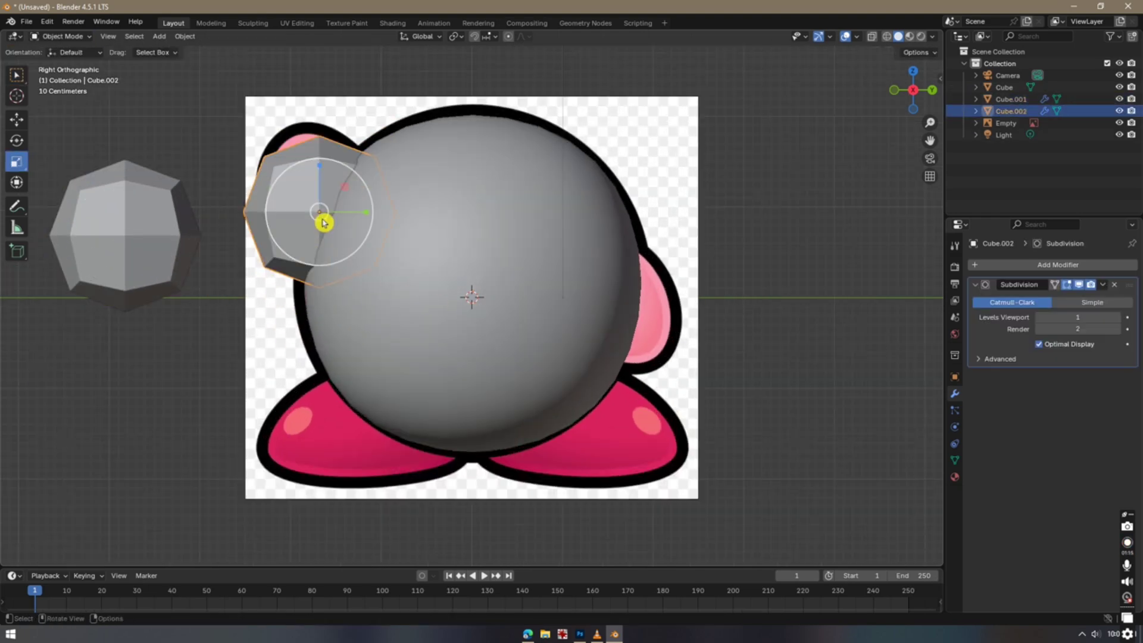
pyautogui.moveTo(370, 222); pyautogui.dragTo(352, 201)
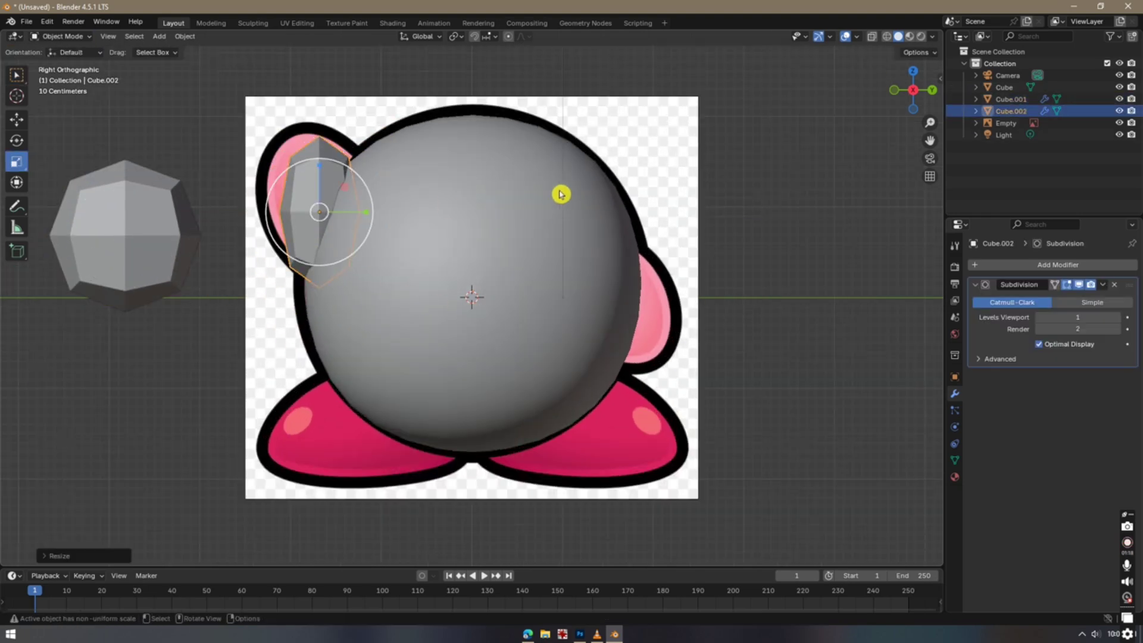
# Tilt the arm shape to follow the raised arm and narrow it along the X axis
pyautogui.press('r')
pyautogui.press('Return')
pyautogui.click(932, 90)
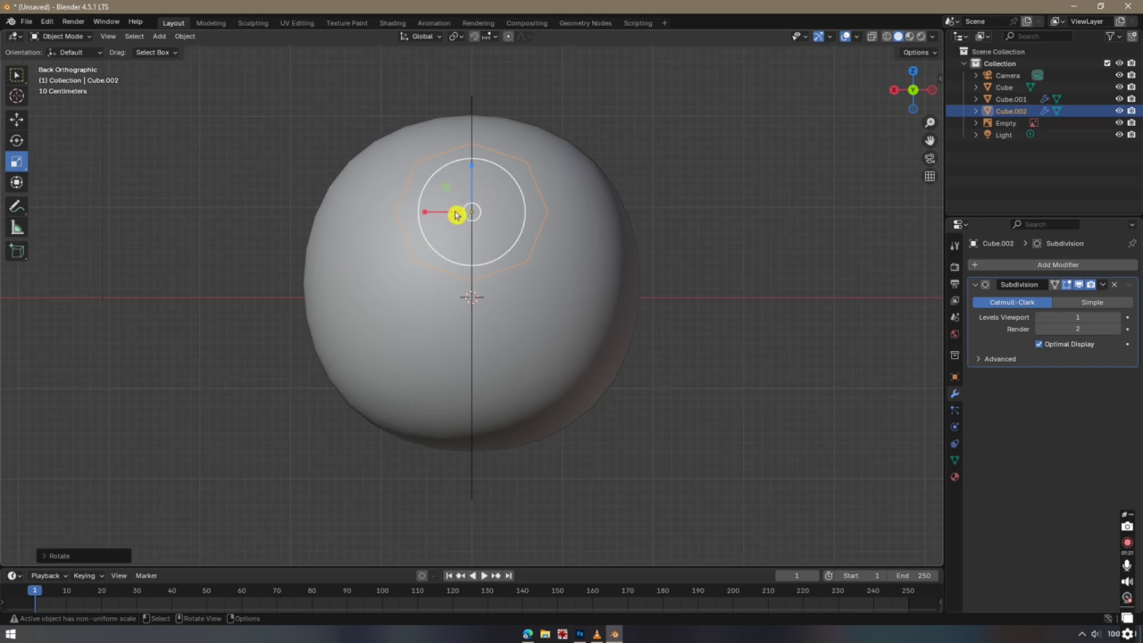
pyautogui.moveTo(456, 214); pyautogui.dragTo(472, 221)
pyautogui.click(913, 90)
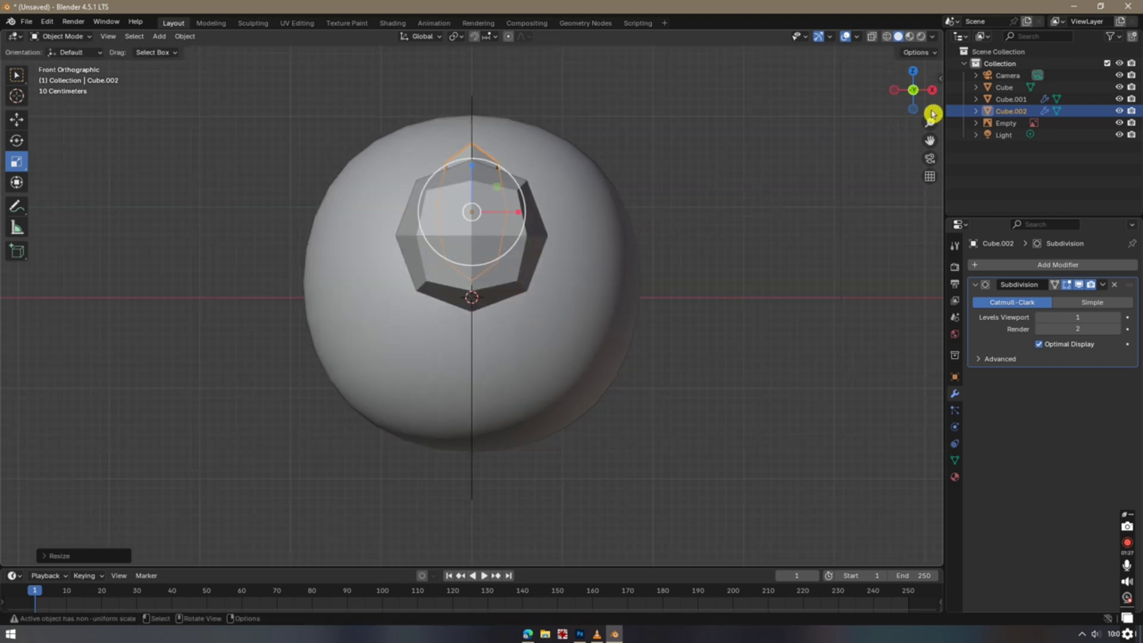
pyautogui.click(930, 91)
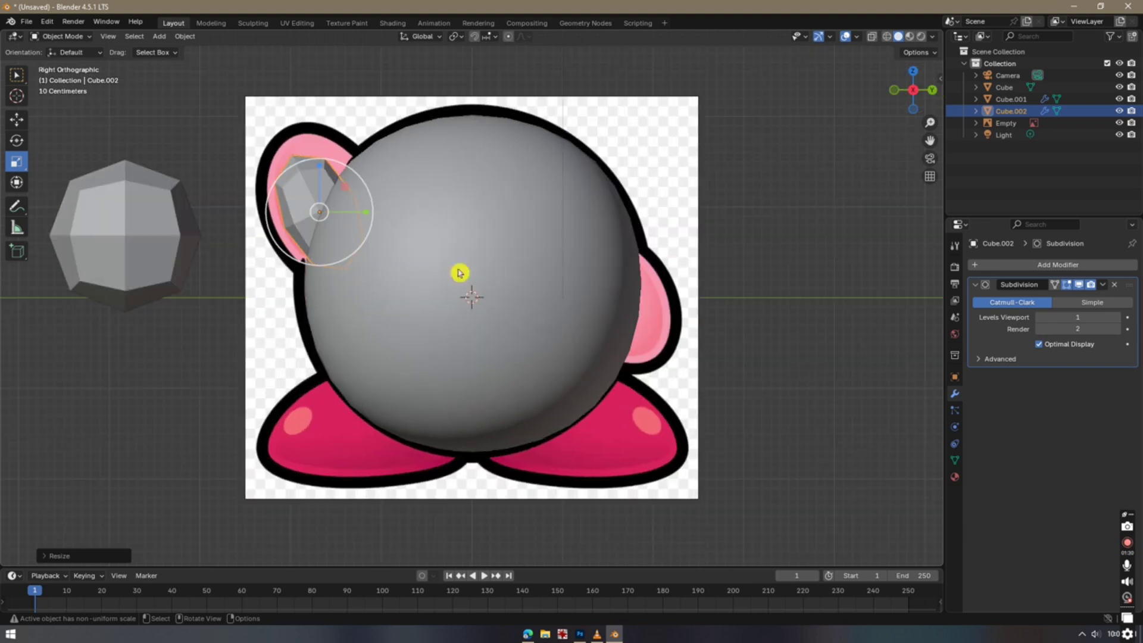
# Rotate, enlarge and reposition the arm shape until it fills the raised arm in the reference
pyautogui.press('r')
pyautogui.click(408, 237)
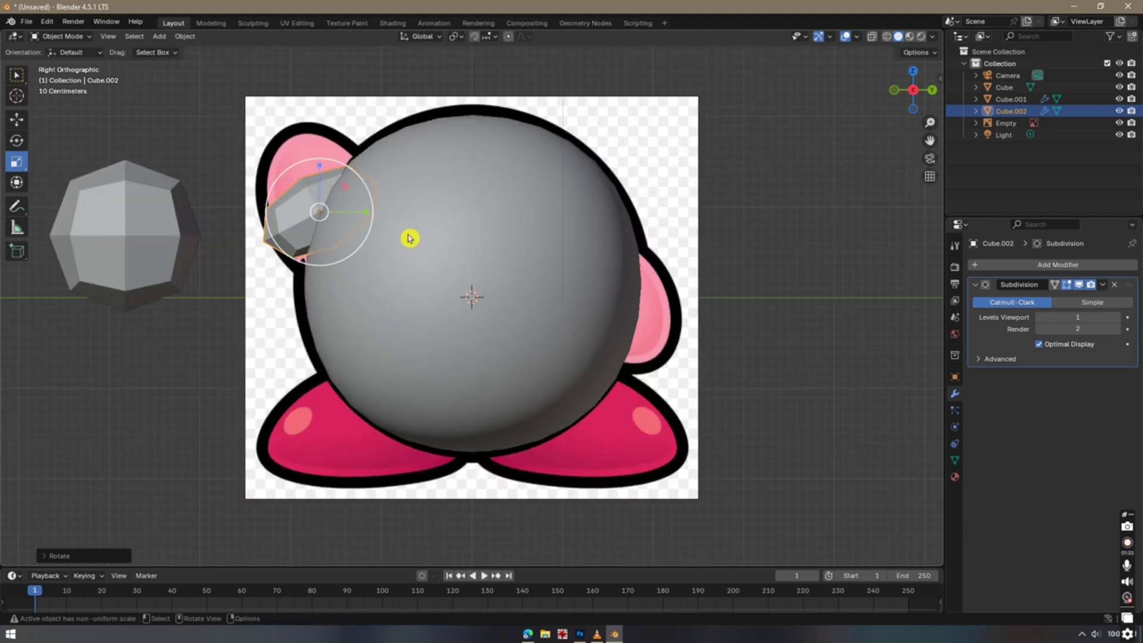
pyautogui.press('s')
pyautogui.click(561, 309)
pyautogui.press('s')
pyautogui.rightClick(625, 319)
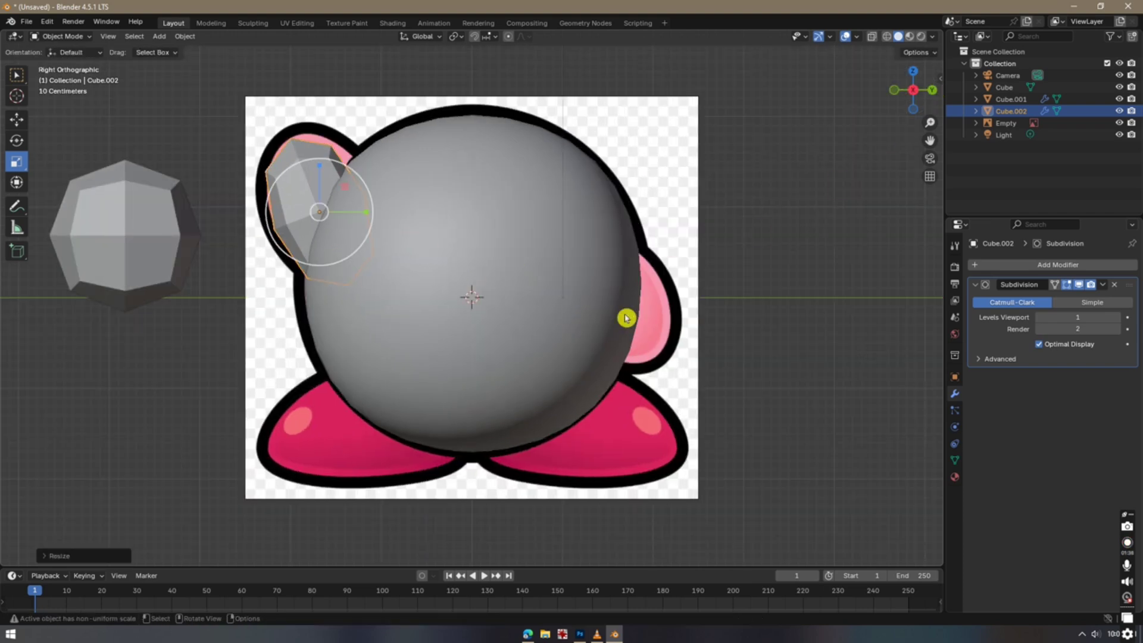
pyautogui.press('s')
pyautogui.click(719, 296)
pyautogui.press('g')
pyautogui.rightClick(741, 232)
pyautogui.press('g')
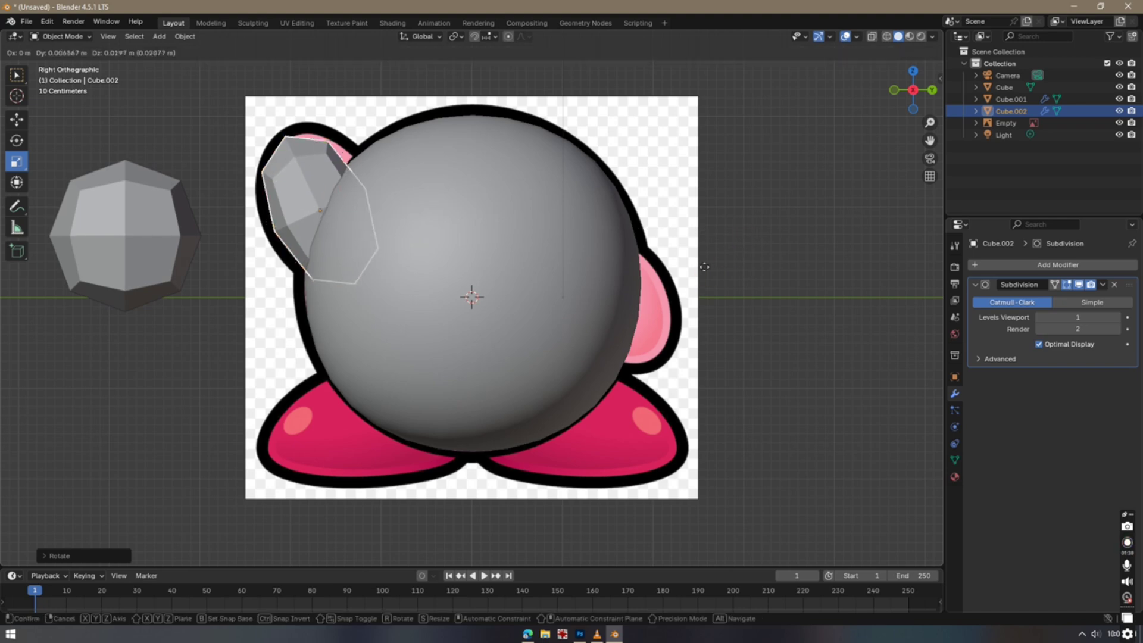
pyautogui.click(1139, 331)
# Apply the raised arm's Subdivision modifier at viewport level 3 and shade the arm smooth
pyautogui.click(1121, 317)
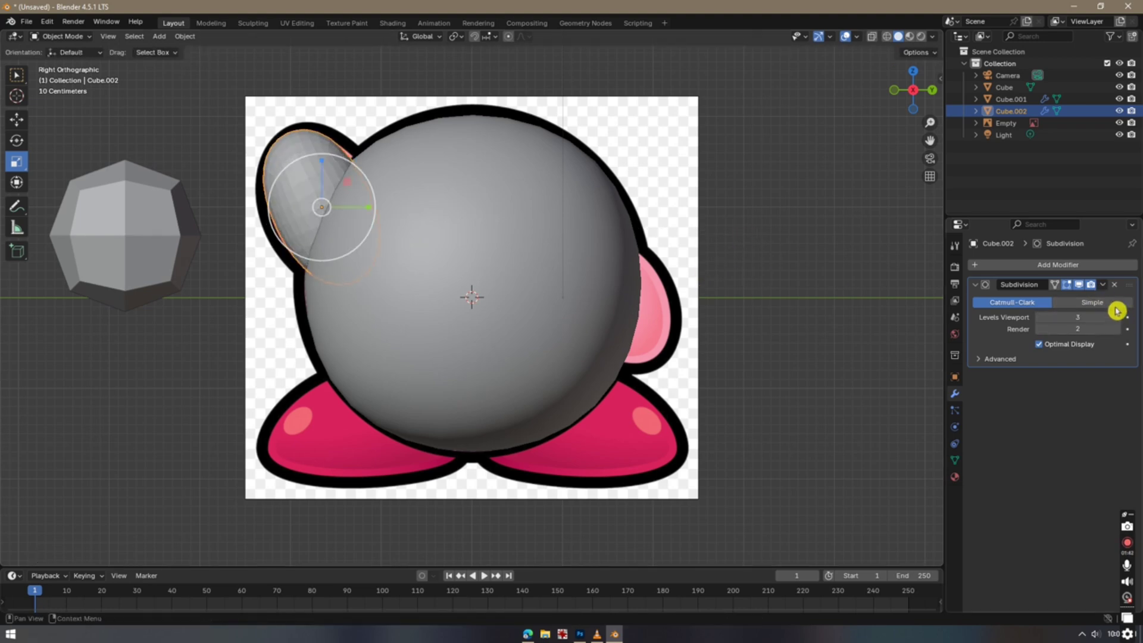
pyautogui.click(1102, 284)
pyautogui.click(1115, 299)
pyautogui.rightClick(325, 164)
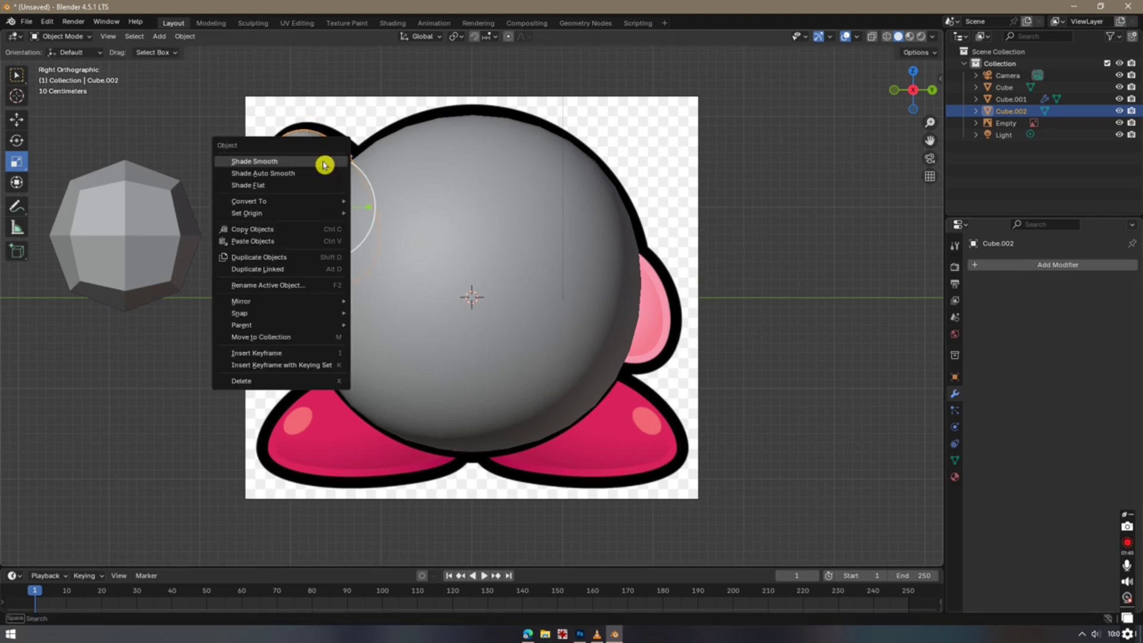
pyautogui.click(325, 164)
# Sculpt the raised arm's edges to the reference outline with the Elastic Grab brush at an 84 px radius
pyautogui.click(253, 23)
pyautogui.moveTo(911, 90); pyautogui.dragTo(920, 90)
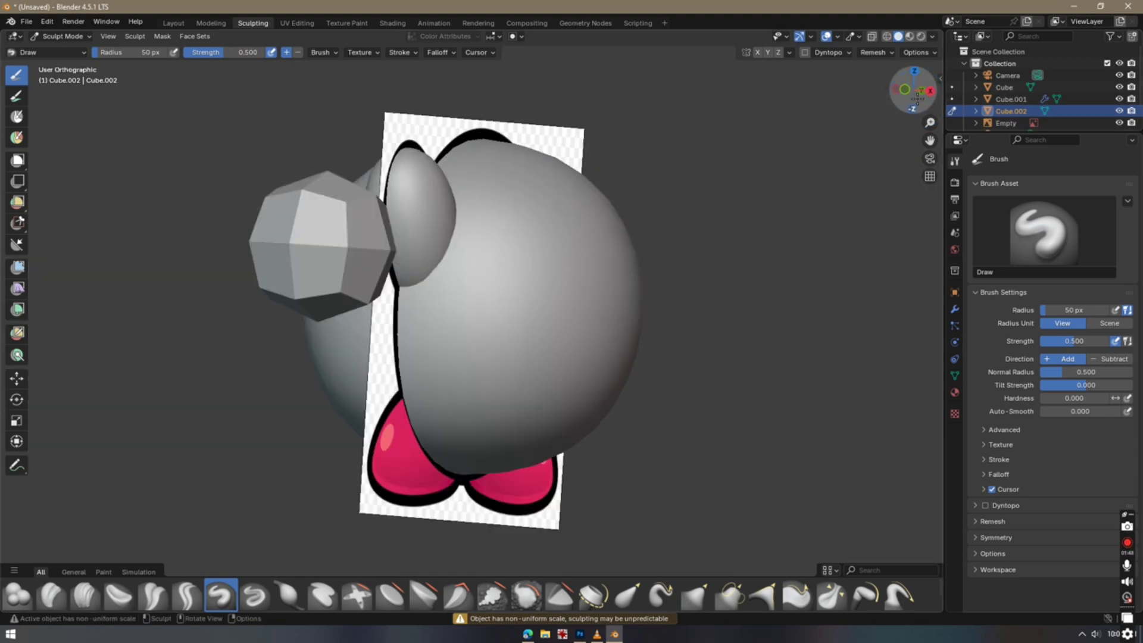
pyautogui.click(919, 90)
pyautogui.click(931, 90)
pyautogui.click(594, 595)
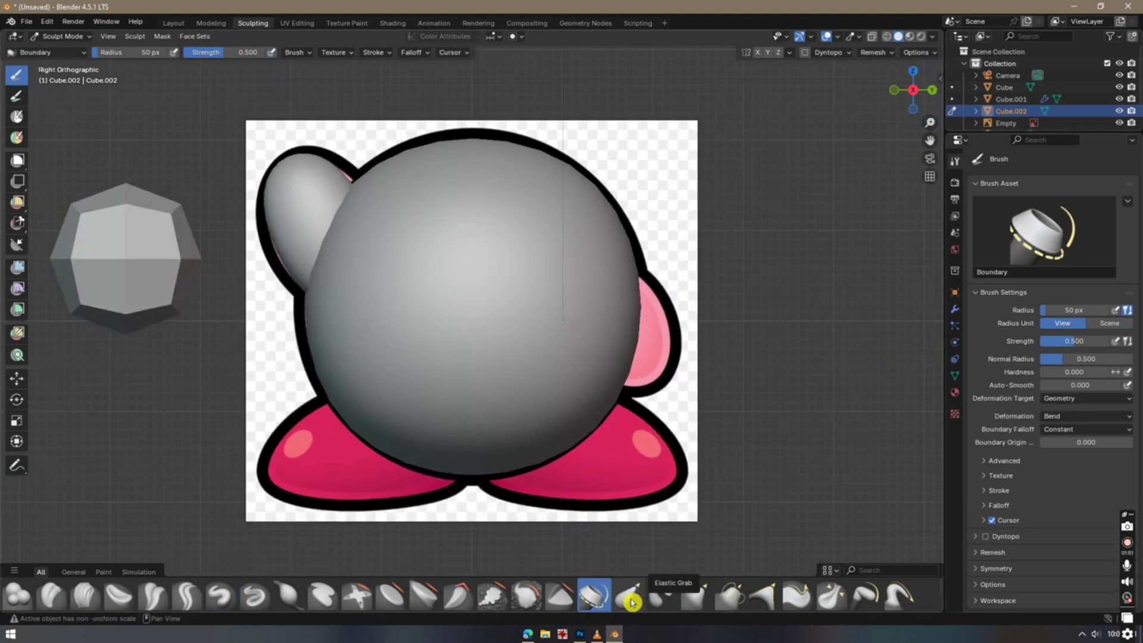
pyautogui.click(630, 595)
pyautogui.moveTo(1075, 310); pyautogui.dragTo(1074, 310)
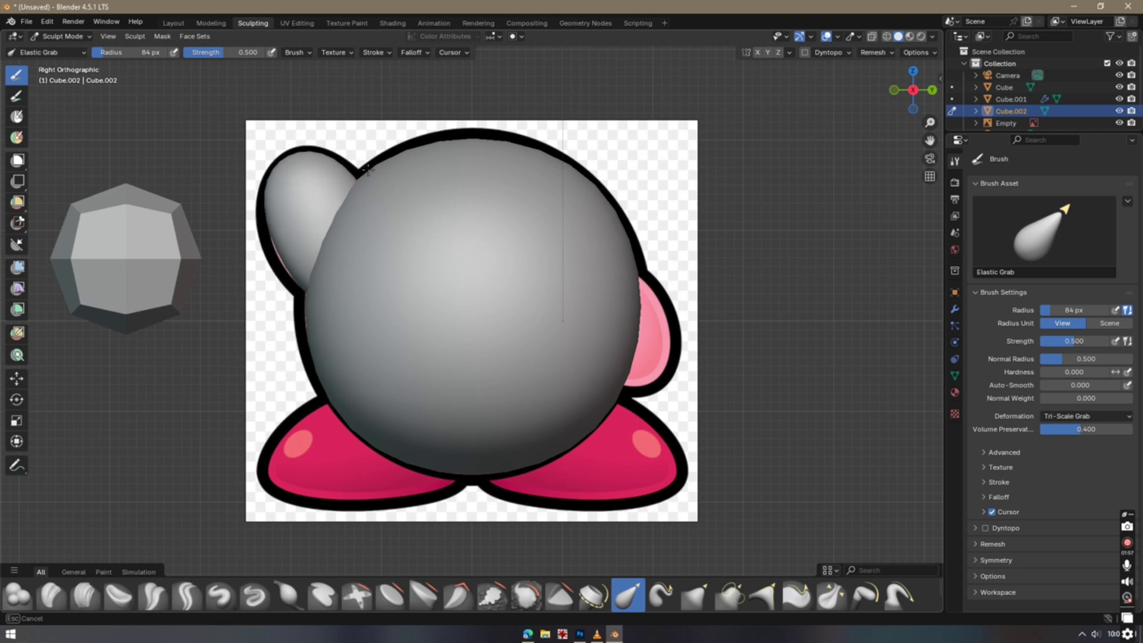
pyautogui.moveTo(367, 170)
pyautogui.mouseDown()
pyautogui.moveTo(256, 279)
pyautogui.moveTo(268, 275)
pyautogui.mouseUp()
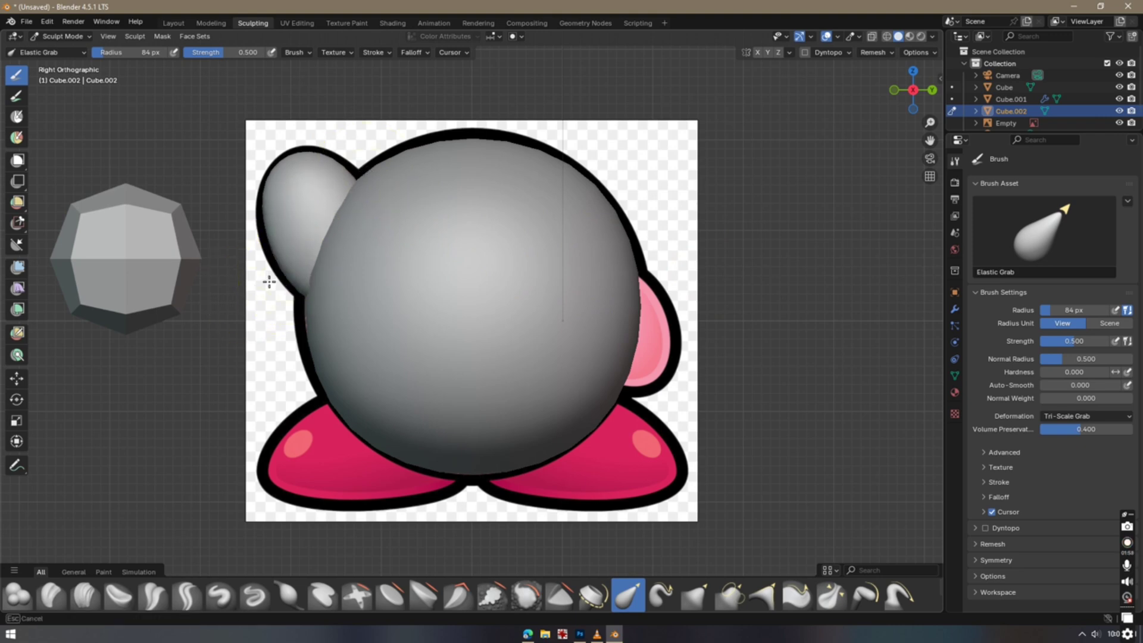
pyautogui.click(170, 23)
# Duplicate the raised arm, then rotate and move the copy over Kirby's lowered arm on the opposite side of the body
pyautogui.click(806, 320)
pyautogui.click(311, 163)
pyautogui.hotkey('shift', 'd')
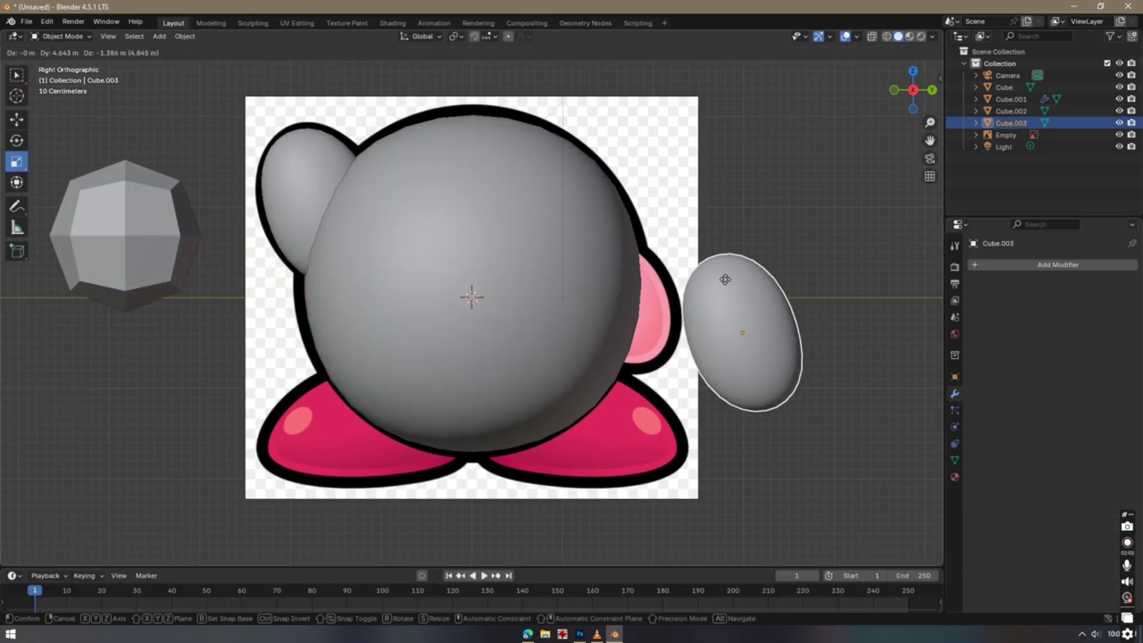
pyautogui.click(726, 279)
pyautogui.press('r')
pyautogui.click(829, 301)
pyautogui.press('g')
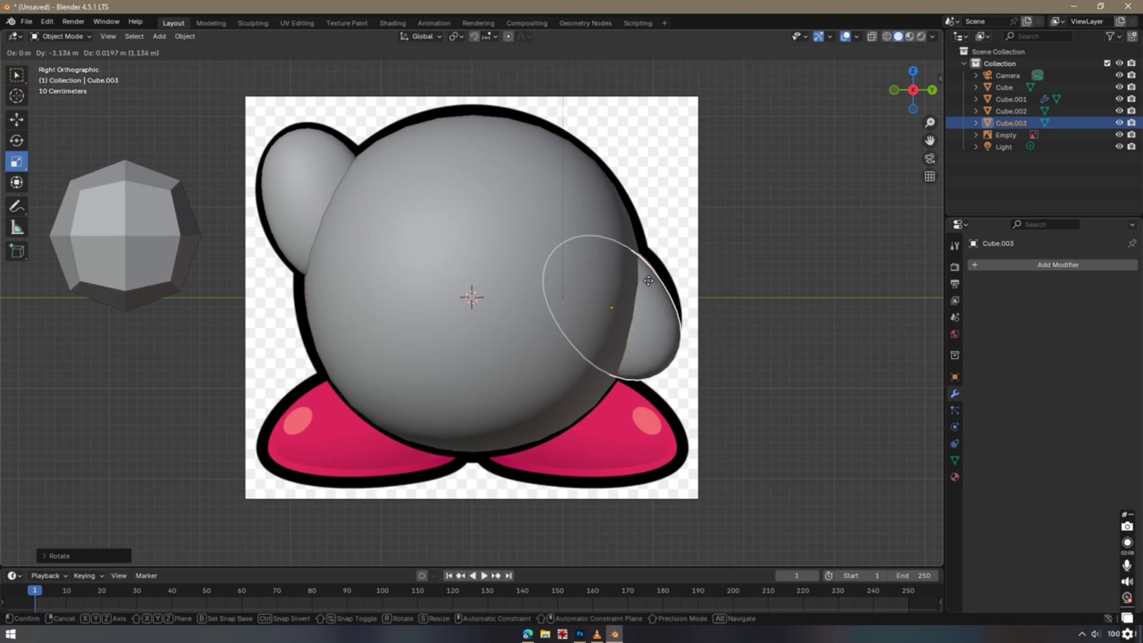
pyautogui.click(651, 280)
pyautogui.press('g')
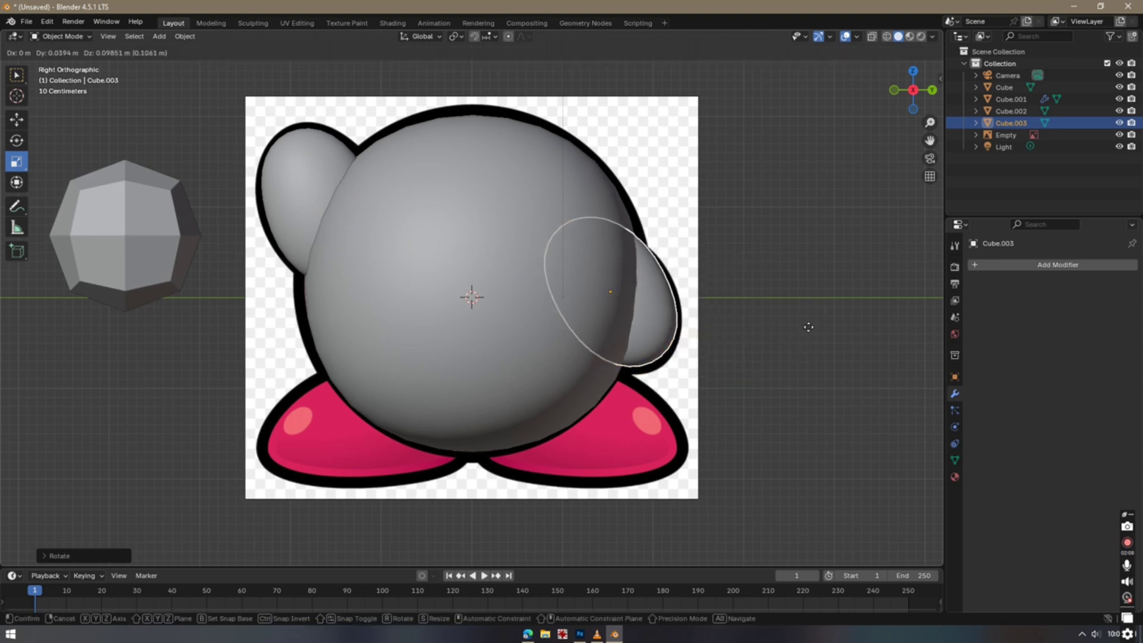
pyautogui.click(664, 252)
# Sculpt the lowered arm to match the reference outline using Elastic Grab with X-ray display on
pyautogui.click(253, 23)
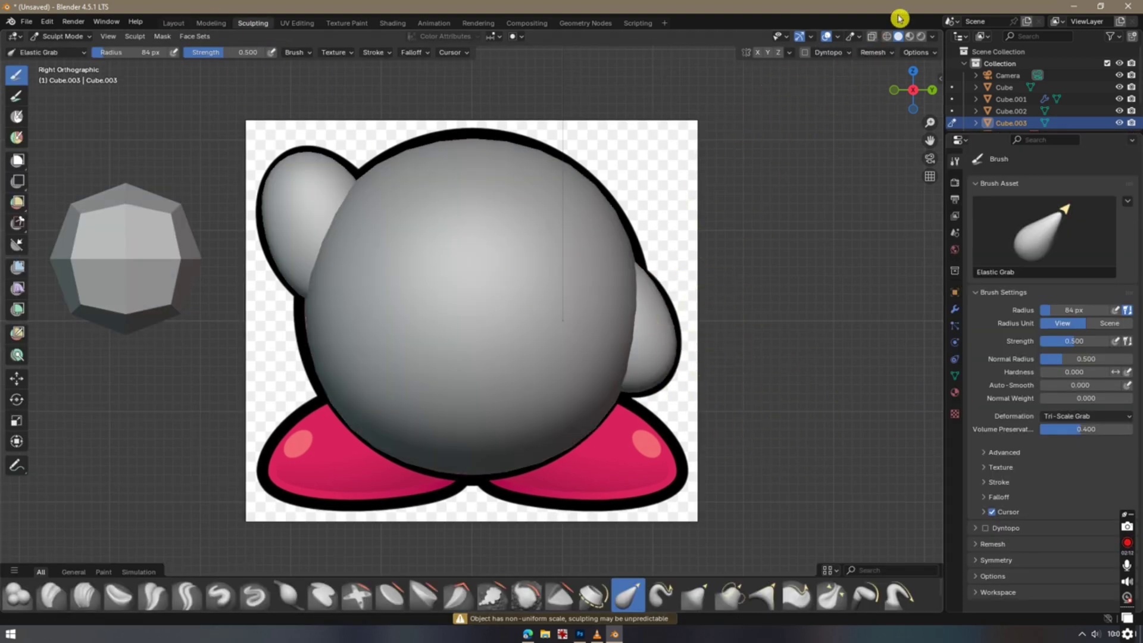
pyautogui.click(870, 37)
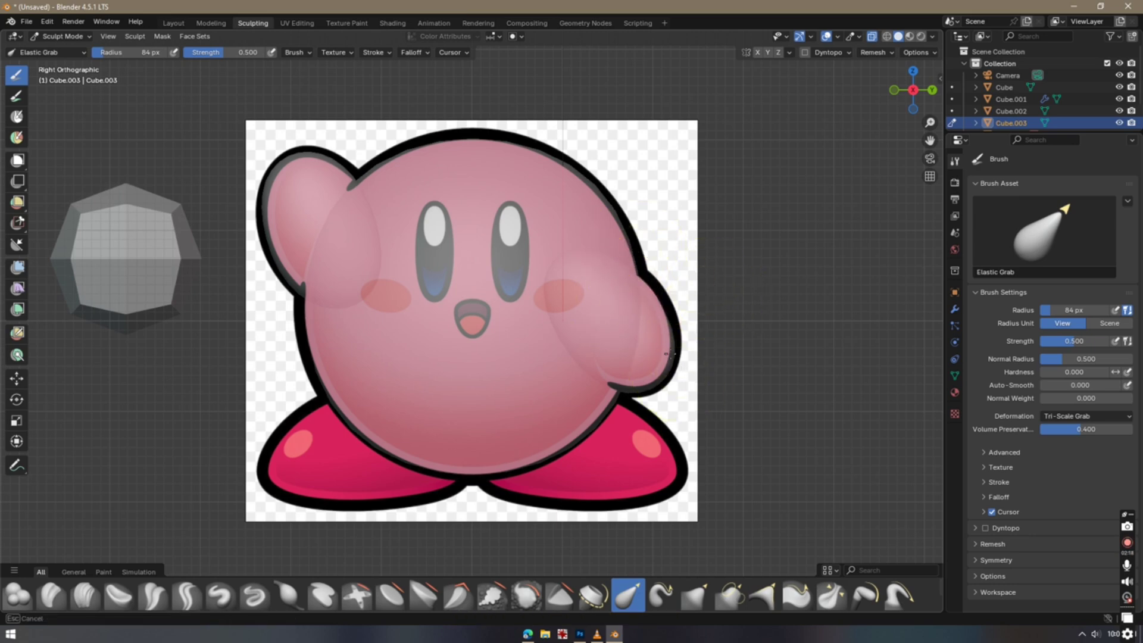
pyautogui.click(642, 360)
pyautogui.moveTo(613, 362)
pyautogui.mouseDown()
pyautogui.moveTo(637, 334)
pyautogui.moveTo(667, 369)
pyautogui.moveTo(658, 372)
pyautogui.mouseUp()
pyautogui.click(176, 23)
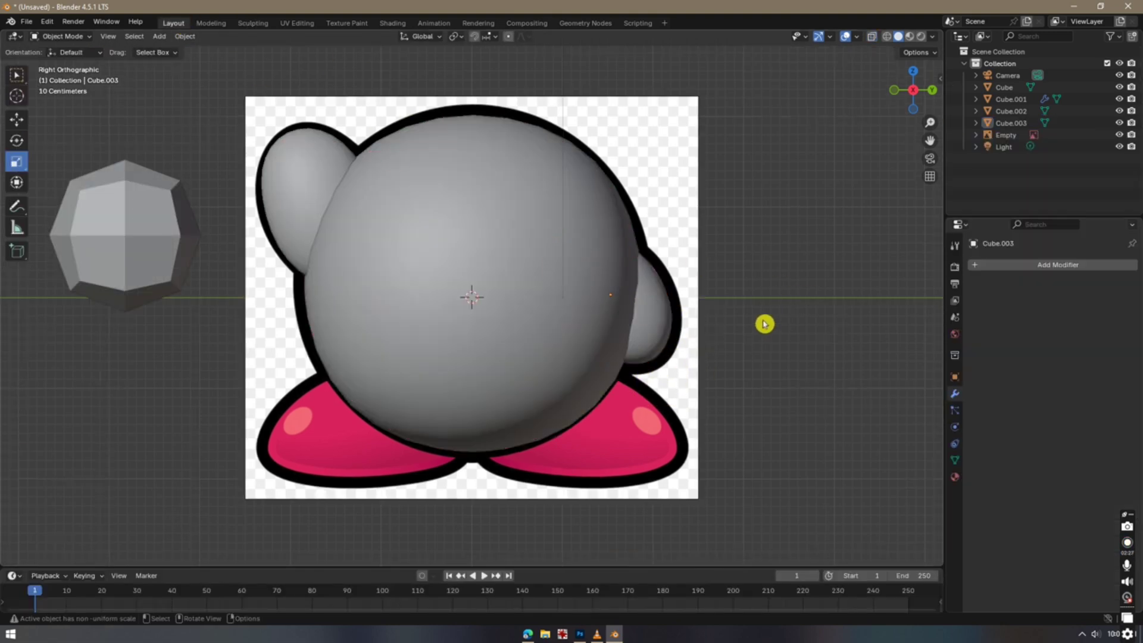
# Duplicate the spare subdivided cube beside the character and place the copy over the foot on the lowered-arm side
pyautogui.click(212, 288)
pyautogui.hotkey('shift', 'd')
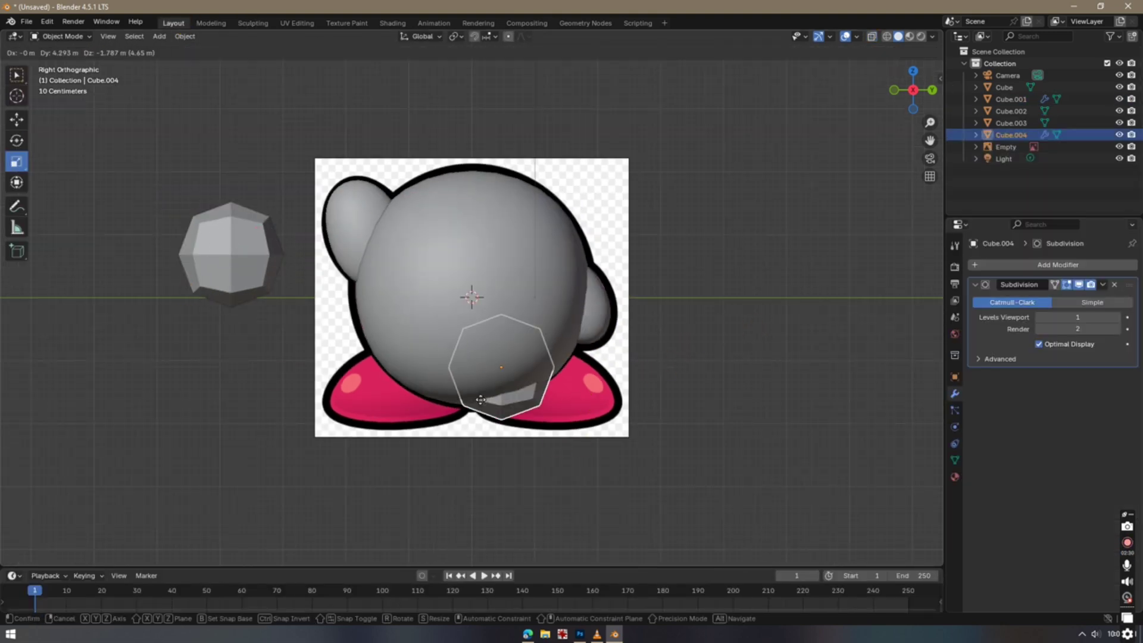
pyautogui.click(559, 382)
# Scale the foot copy narrower along X and longer along Y to approximate the reference foot
pyautogui.click(919, 100)
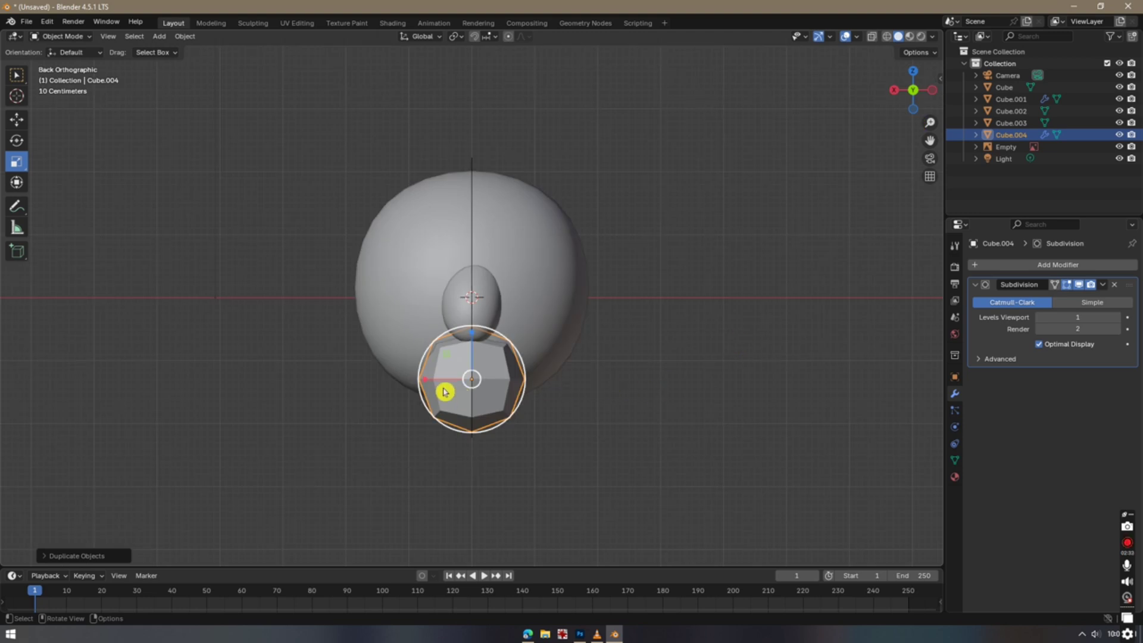
pyautogui.moveTo(444, 390)
pyautogui.mouseDown()
pyautogui.moveTo(470, 378)
pyautogui.moveTo(445, 383)
pyautogui.mouseUp()
pyautogui.hotkey('ctrl', 'z')
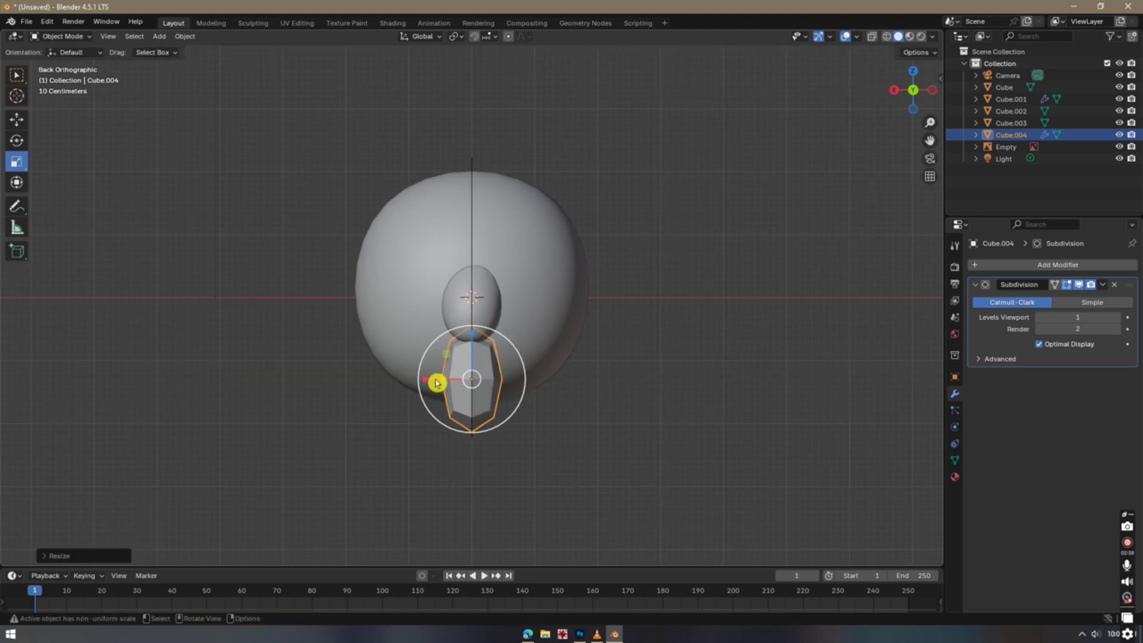
pyautogui.click(893, 90)
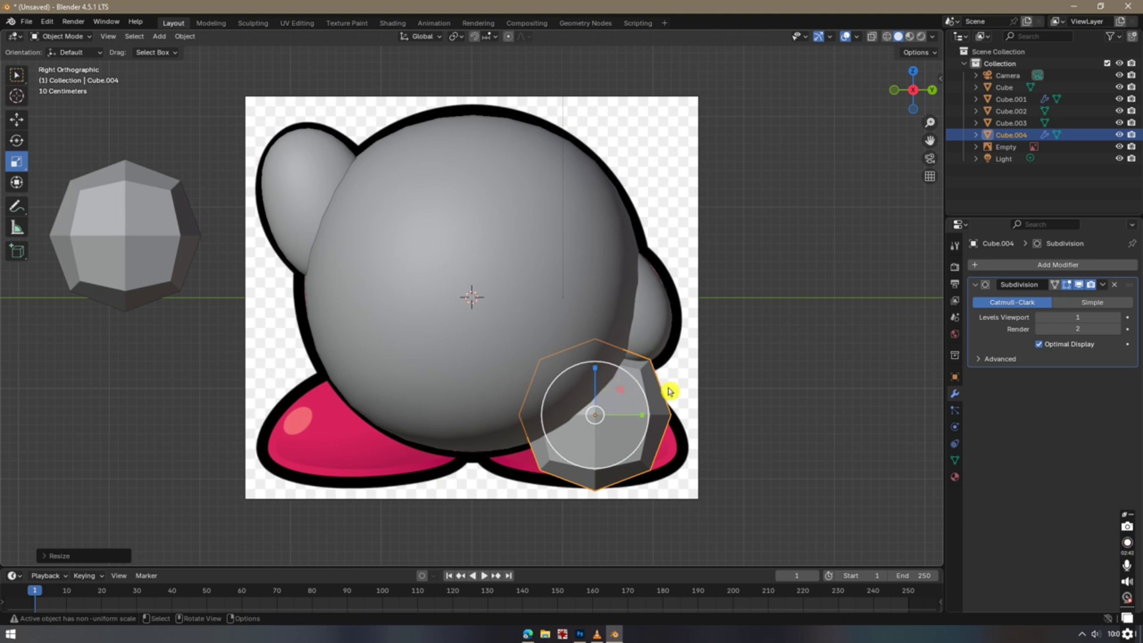
pyautogui.moveTo(636, 419); pyautogui.dragTo(658, 408)
# Tilt and flatten the foot at Subdivision viewport level 3, then position it over the reference foot
pyautogui.press('r')
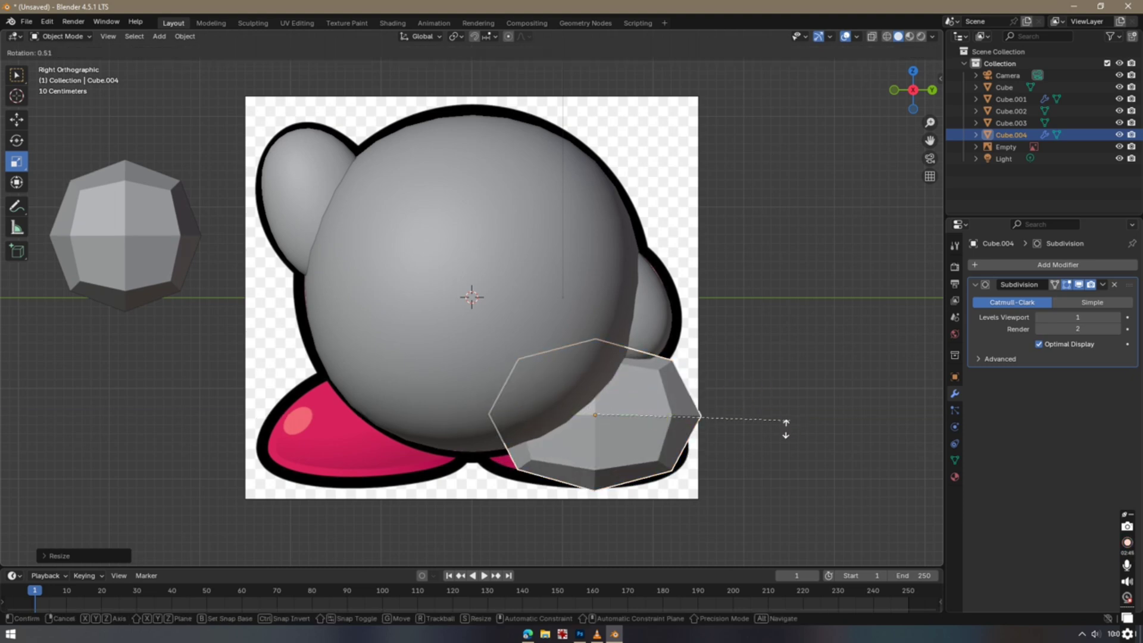
pyautogui.click(736, 462)
pyautogui.keyDown('ctrl'); pyautogui.scroll(2, 1086, 319); pyautogui.keyUp('ctrl')
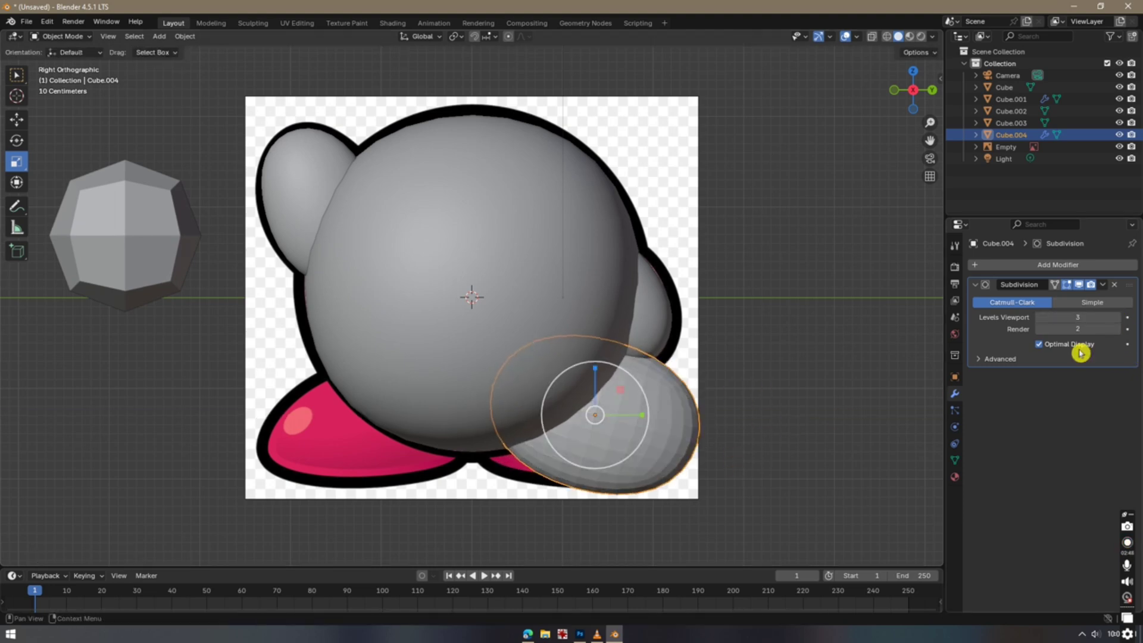
pyautogui.moveTo(595, 370); pyautogui.dragTo(594, 388)
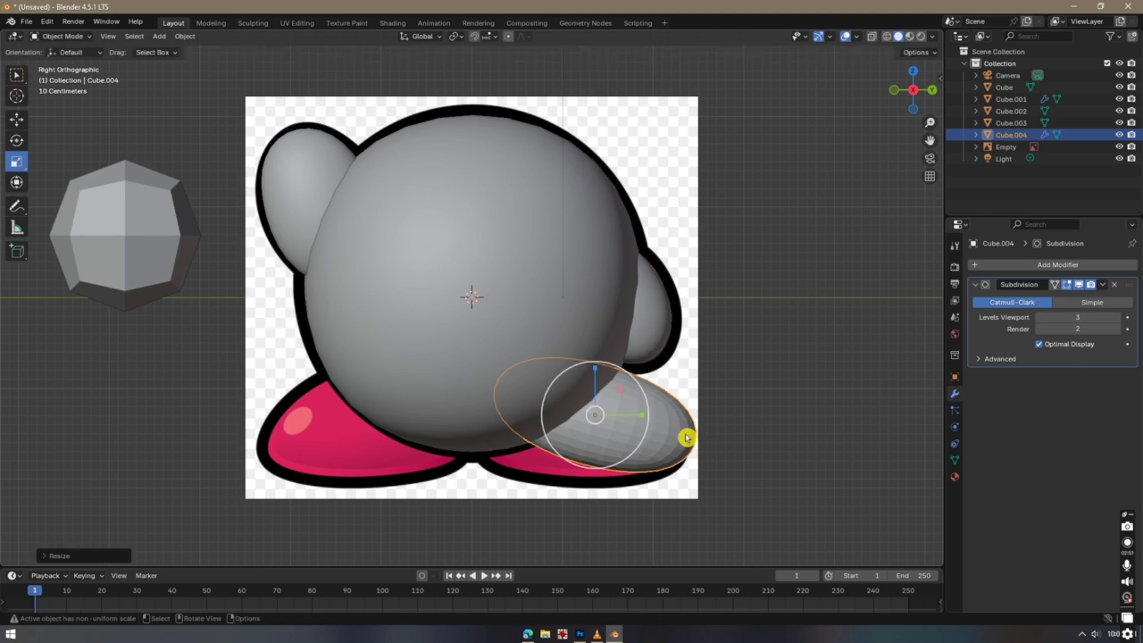
pyautogui.press('g')
pyautogui.click(662, 447)
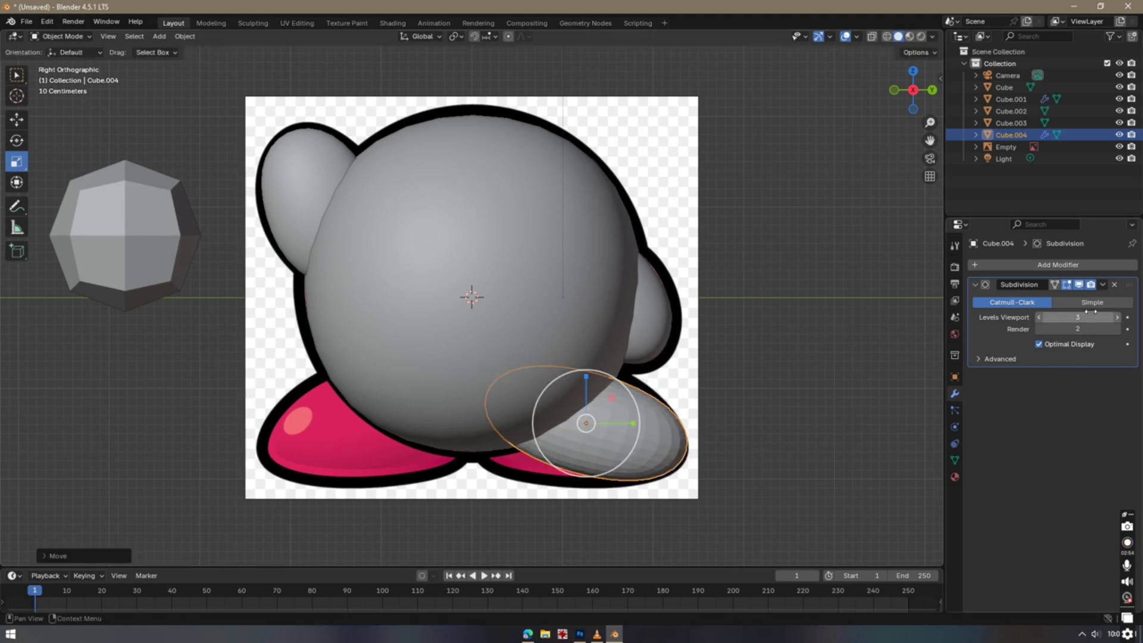
# Apply the foot's Subdivision modifier and shade the foot smooth
pyautogui.click(1103, 285)
pyautogui.click(1046, 298)
pyautogui.rightClick(602, 426)
pyautogui.click(567, 389)
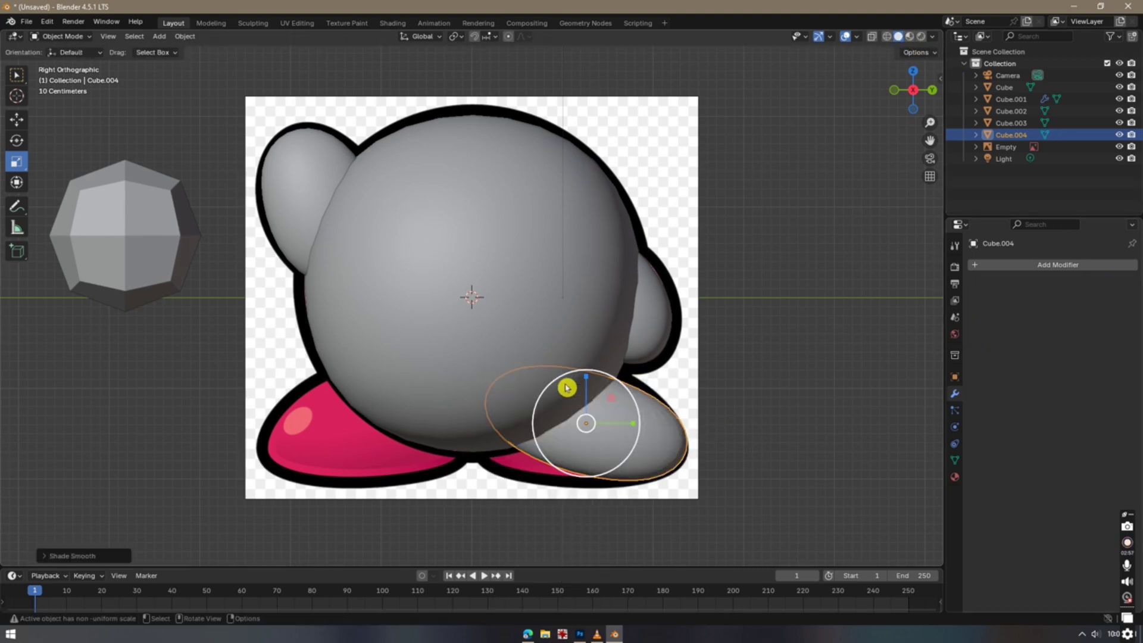
# Sculpt the foot on the lowered-arm side to the reference outline with the Elastic Grab brush
pyautogui.click(253, 23)
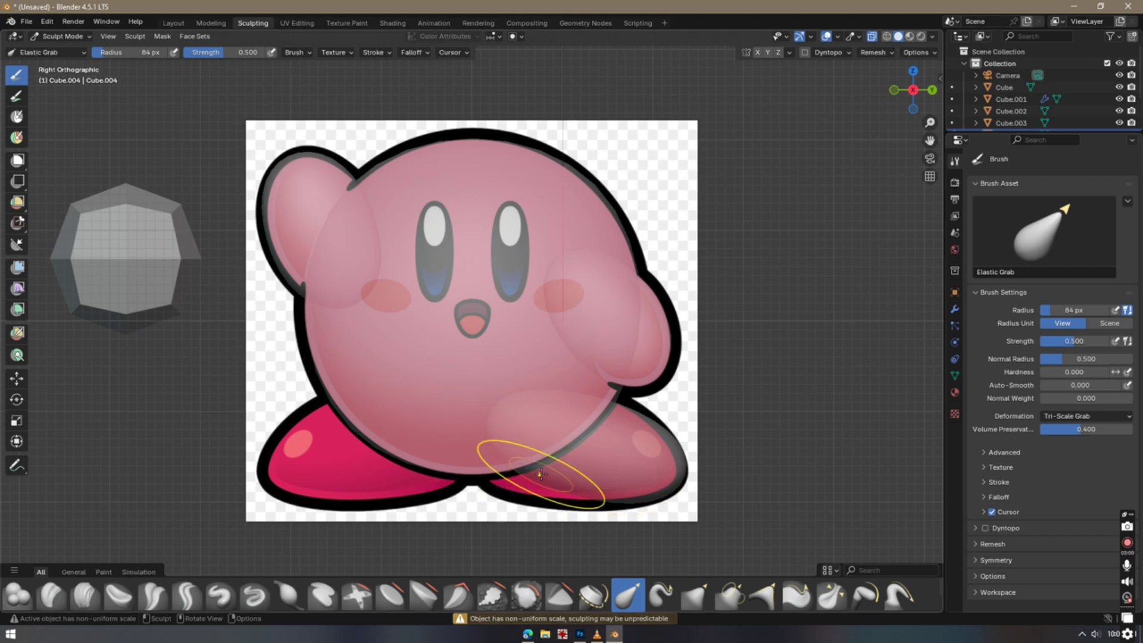
pyautogui.moveTo(524, 472)
pyautogui.mouseDown()
pyautogui.moveTo(427, 518)
pyautogui.moveTo(476, 480)
pyautogui.mouseUp()
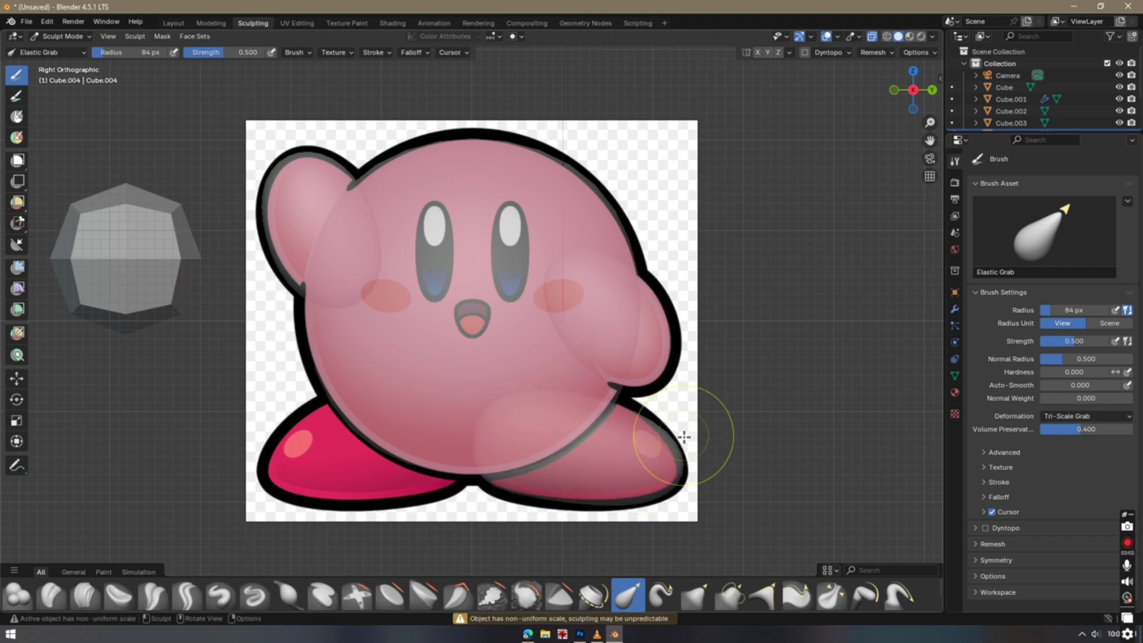
pyautogui.moveTo(684, 436)
pyautogui.mouseDown()
pyautogui.moveTo(623, 515)
pyautogui.moveTo(599, 476)
pyautogui.moveTo(609, 388)
pyautogui.mouseUp()
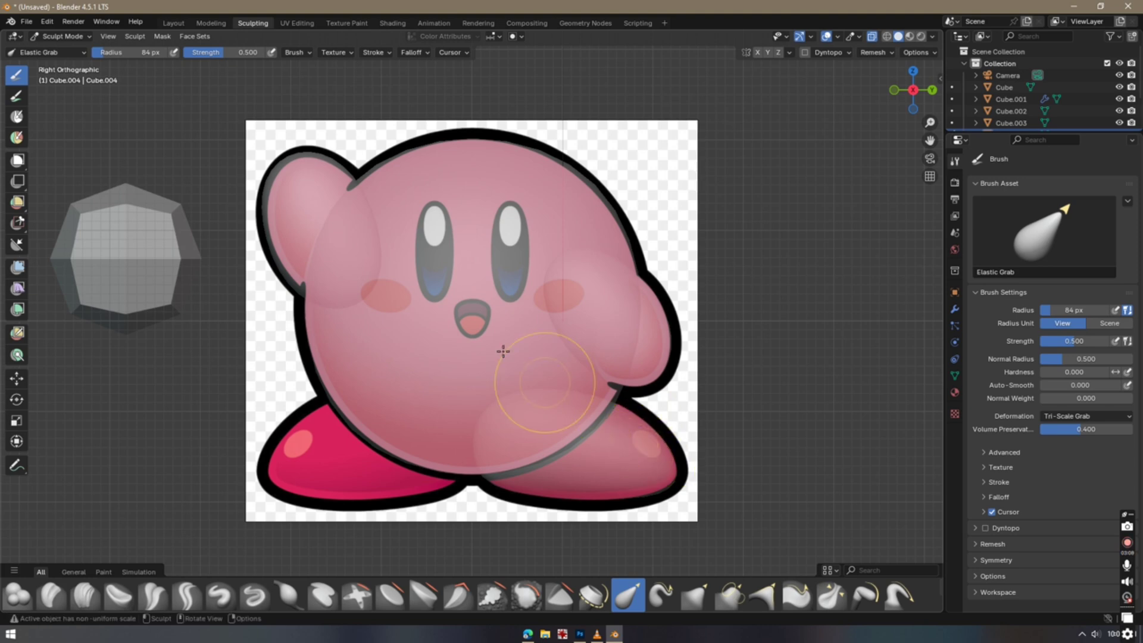
# Duplicate the sculpted foot, mirror the copy along Y, and place it over the opposite reference foot
pyautogui.click(173, 23)
pyautogui.click(820, 347)
pyautogui.scroll(-2, 715, 387)
pyautogui.click(549, 390)
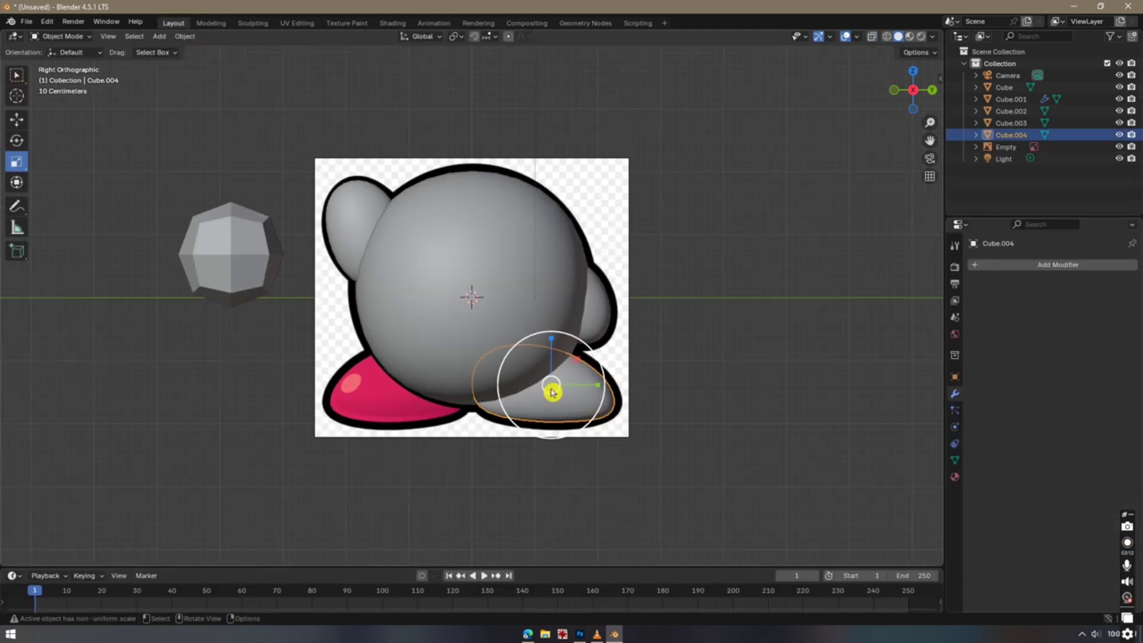
pyautogui.hotkey('shift', 'd')
pyautogui.click(367, 388)
pyautogui.rightClick(367, 388)
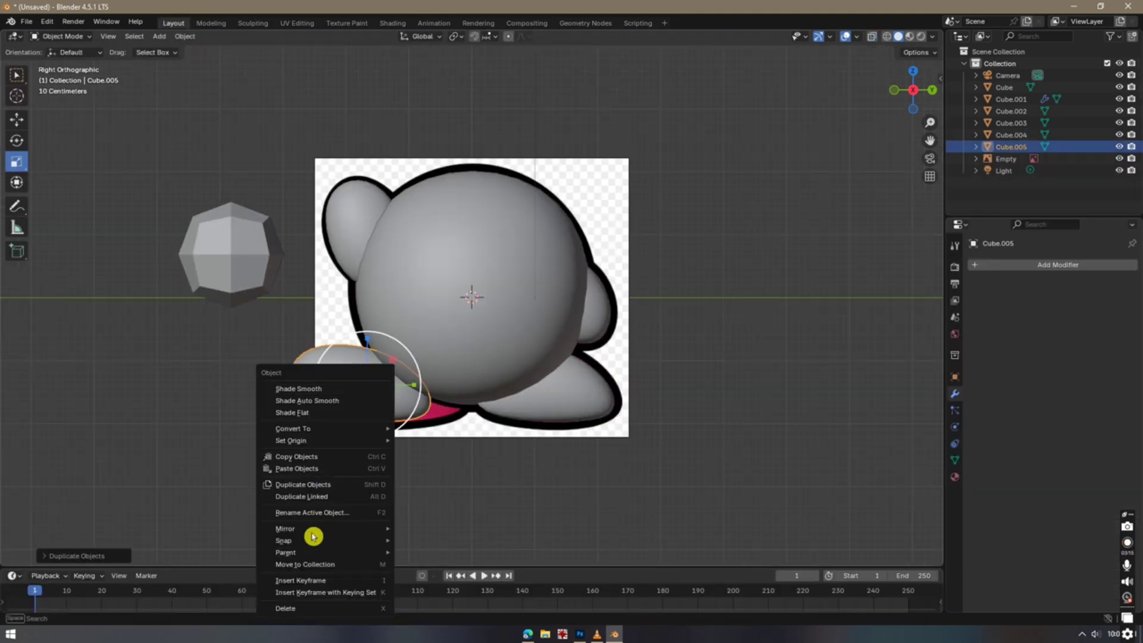
pyautogui.moveTo(311, 530)
pyautogui.click(457, 476)
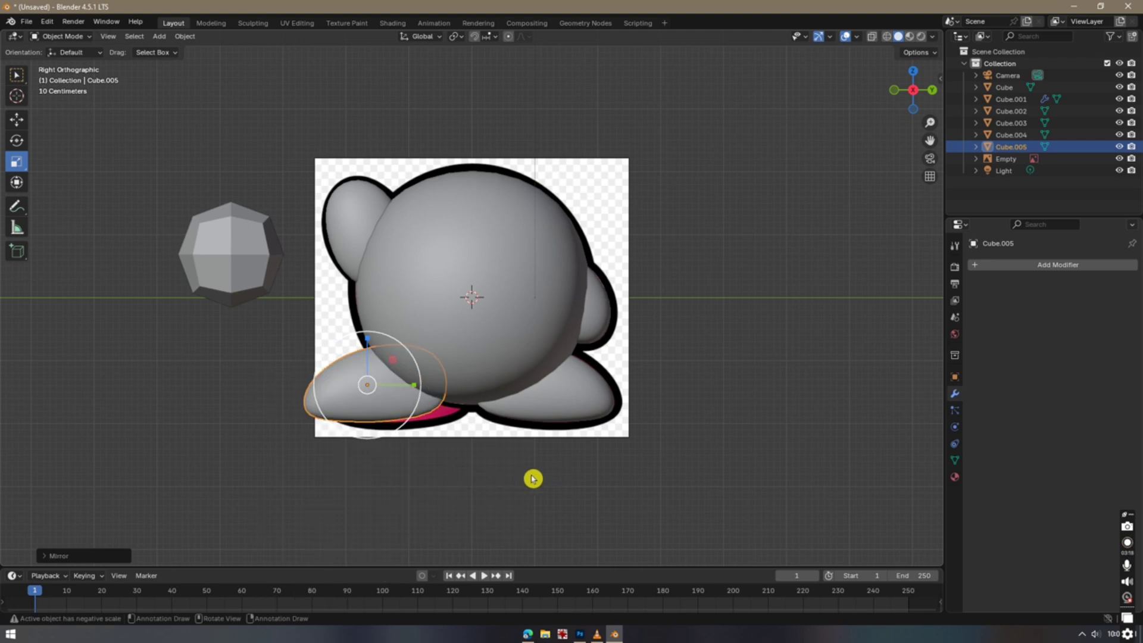
pyautogui.press('g')
pyautogui.click(503, 481)
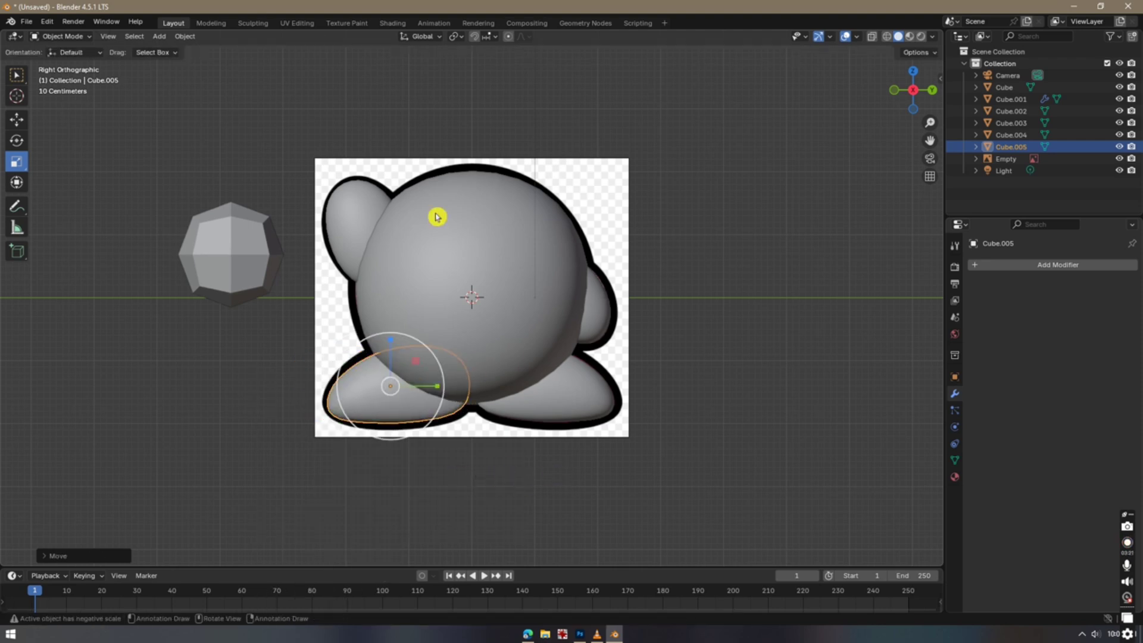
# Sculpt the mirrored foot's outer edges to the reference outline with the Elastic Grab brush
pyautogui.click(254, 23)
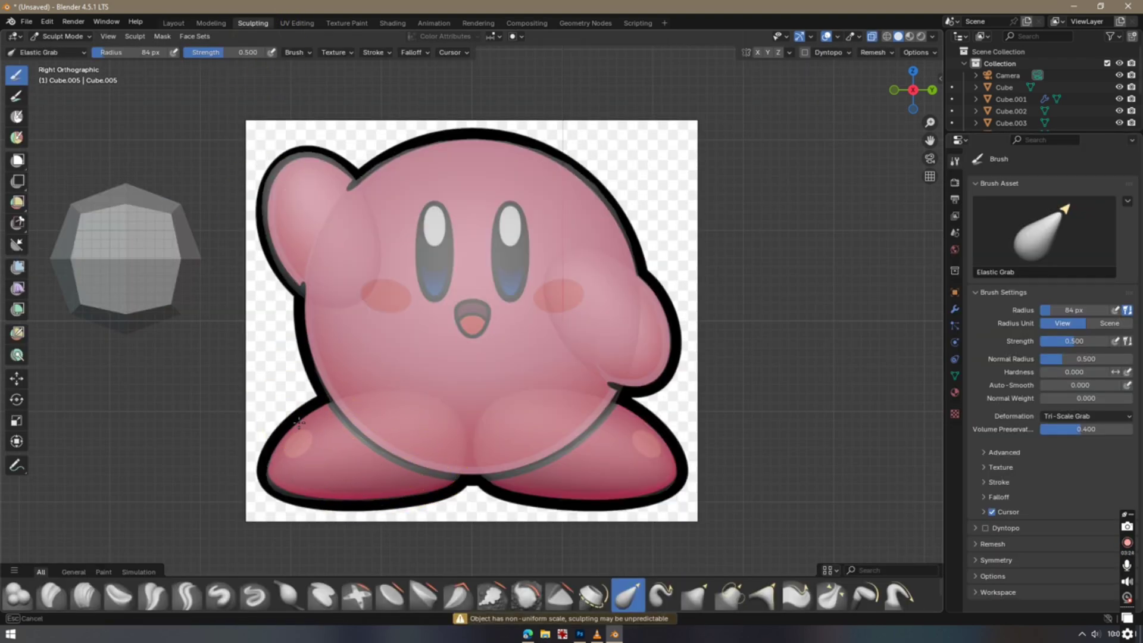
pyautogui.moveTo(298, 423); pyautogui.dragTo(300, 425)
pyautogui.moveTo(284, 496); pyautogui.dragTo(288, 488)
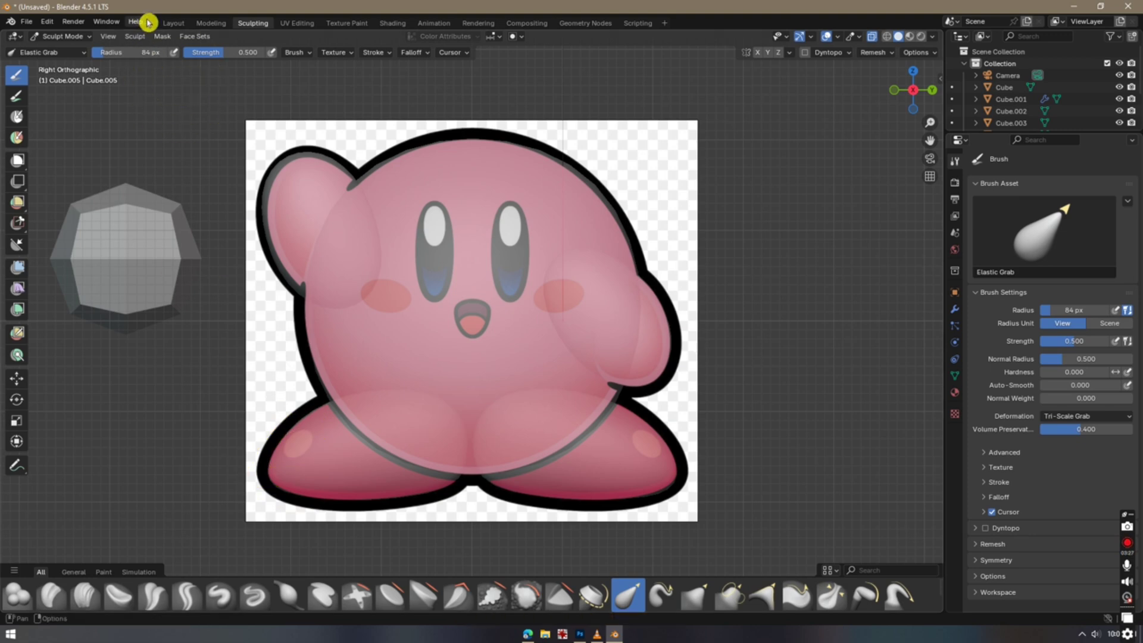
# Duplicate the spare subdivided cube and place the copy beside the body on the lowered-arm side
pyautogui.click(173, 22)
pyautogui.scroll(-3, 566, 316)
pyautogui.click(379, 277)
pyautogui.scroll(1, 393, 333)
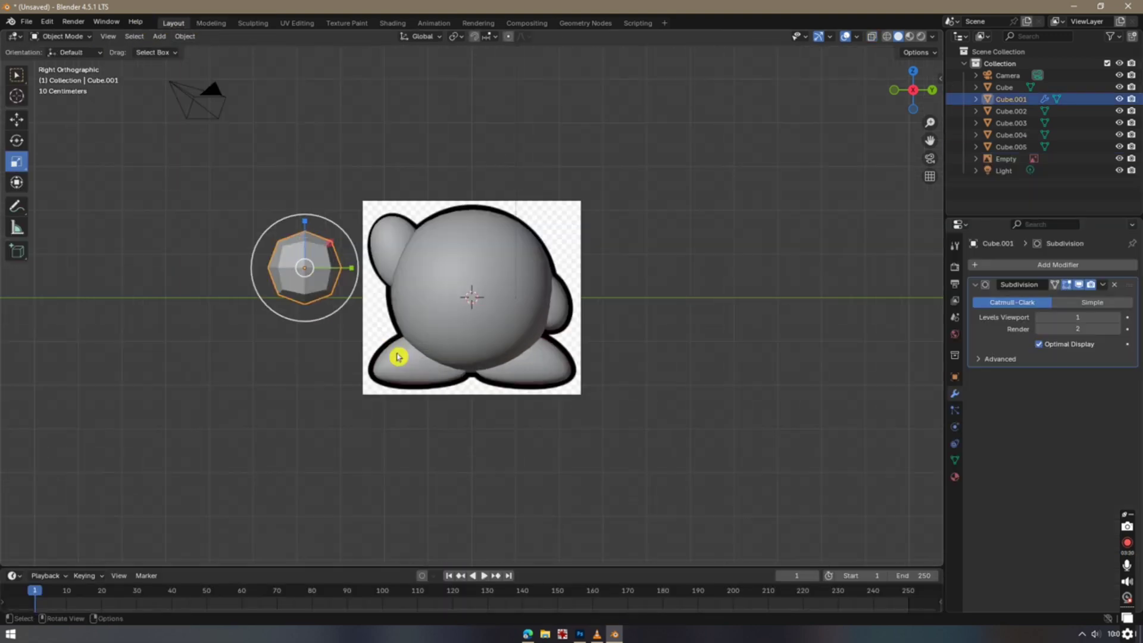
pyautogui.hotkey('shift', 'd')
pyautogui.click(790, 249)
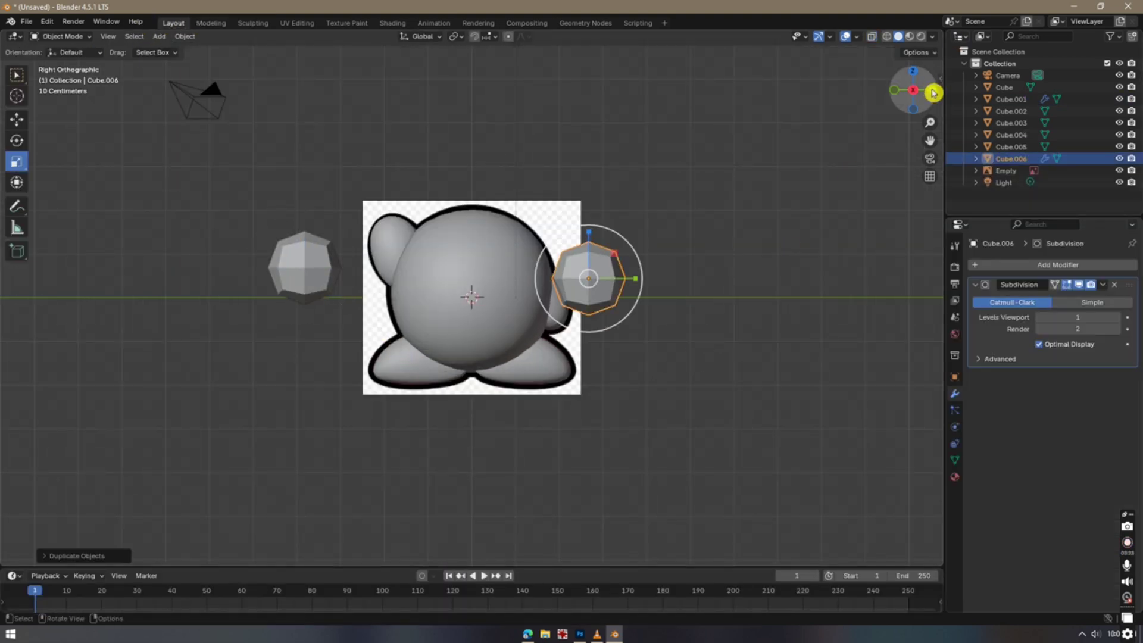
# Scale the new cube copy into a slim upright eye shape, thinner along X and about 0.25 along Y
pyautogui.click(933, 89)
pyautogui.moveTo(420, 265); pyautogui.dragTo(463, 251)
pyautogui.click(895, 90)
pyautogui.scroll(2, 760, 297)
pyautogui.press('r')
pyautogui.press('z')
pyautogui.press('9')
pyautogui.press('0')
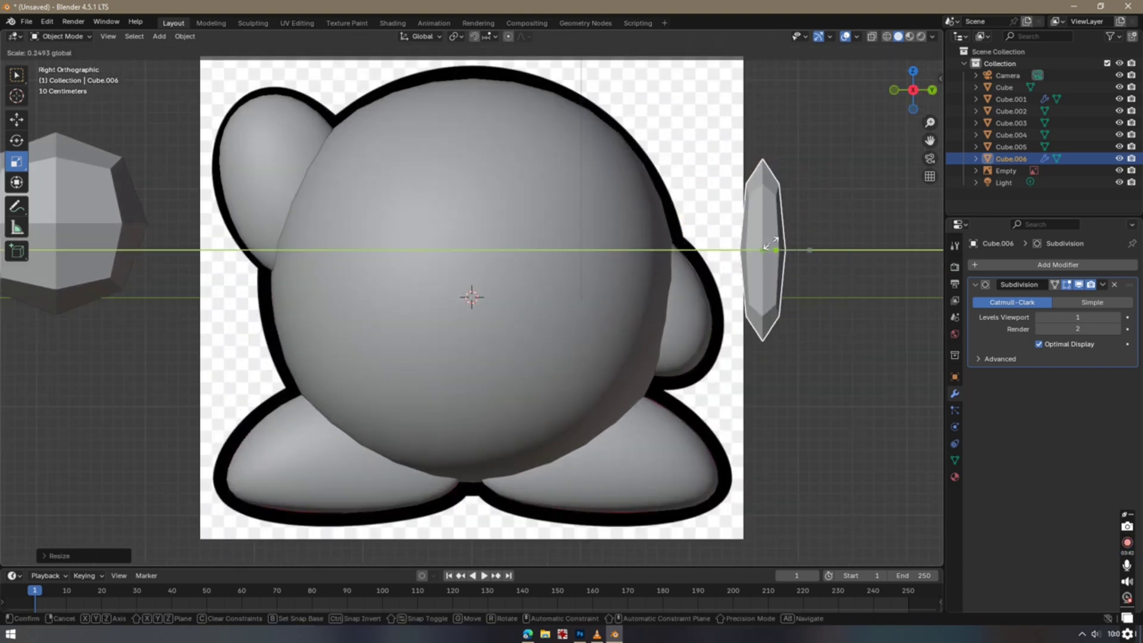
pyautogui.press('Return')
# Move the eye piece over the face and out in front of the body's surface
pyautogui.press('g')
pyautogui.click(417, 224)
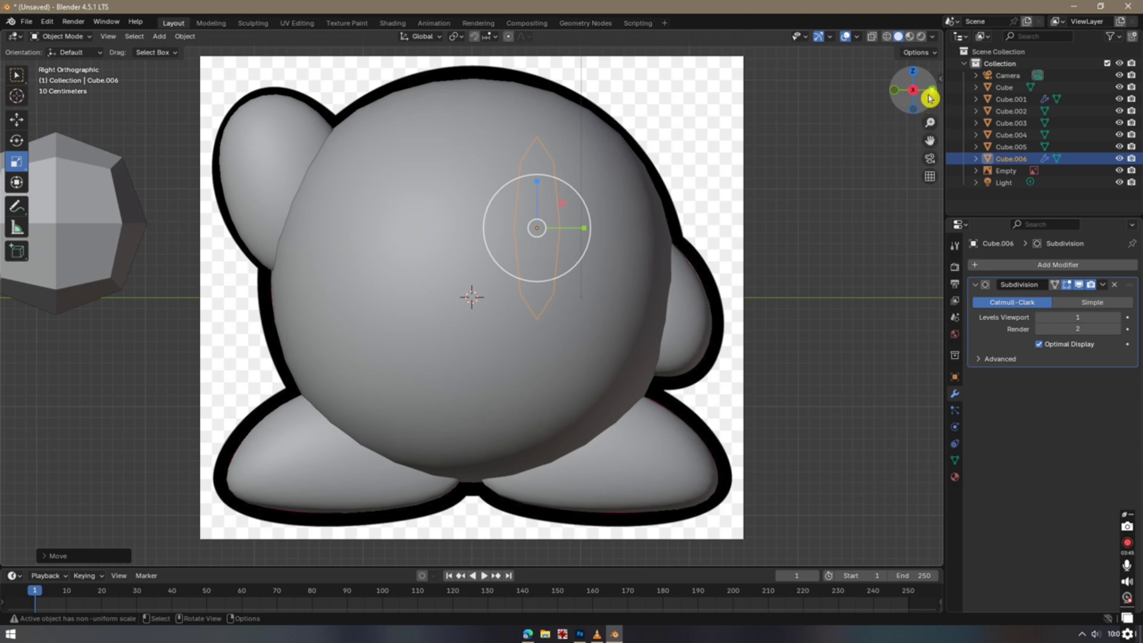
pyautogui.click(930, 98)
pyautogui.press('g')
pyautogui.click(507, 224)
# Tilt the eye piece about 10° to follow the body's slope and move it against the body surface
pyautogui.press('r')
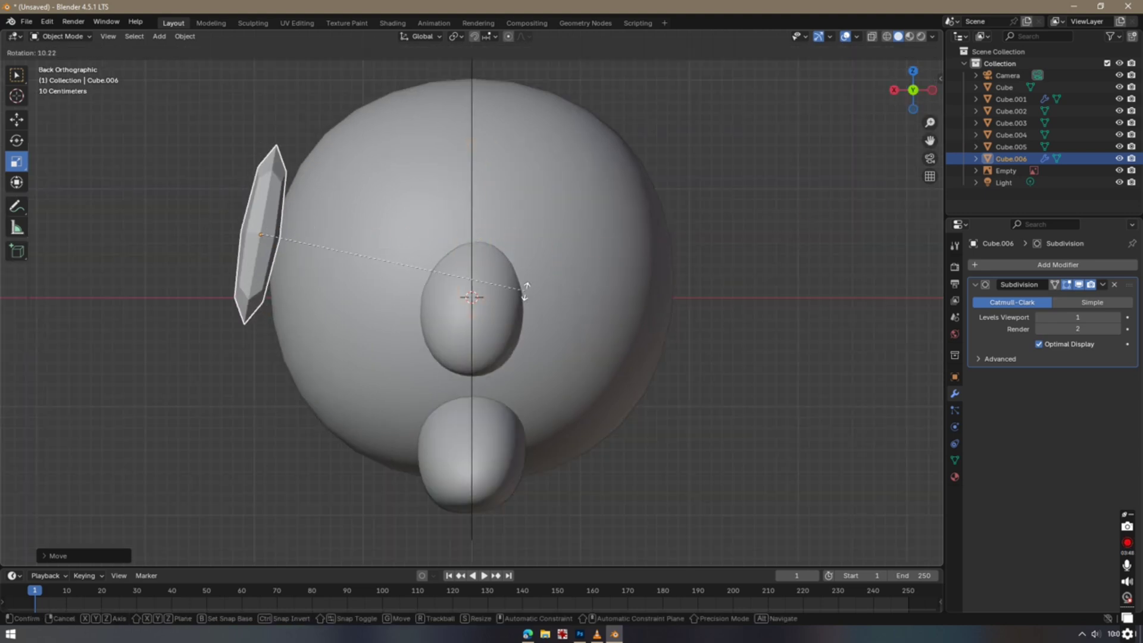
pyautogui.click(522, 299)
pyautogui.press('g')
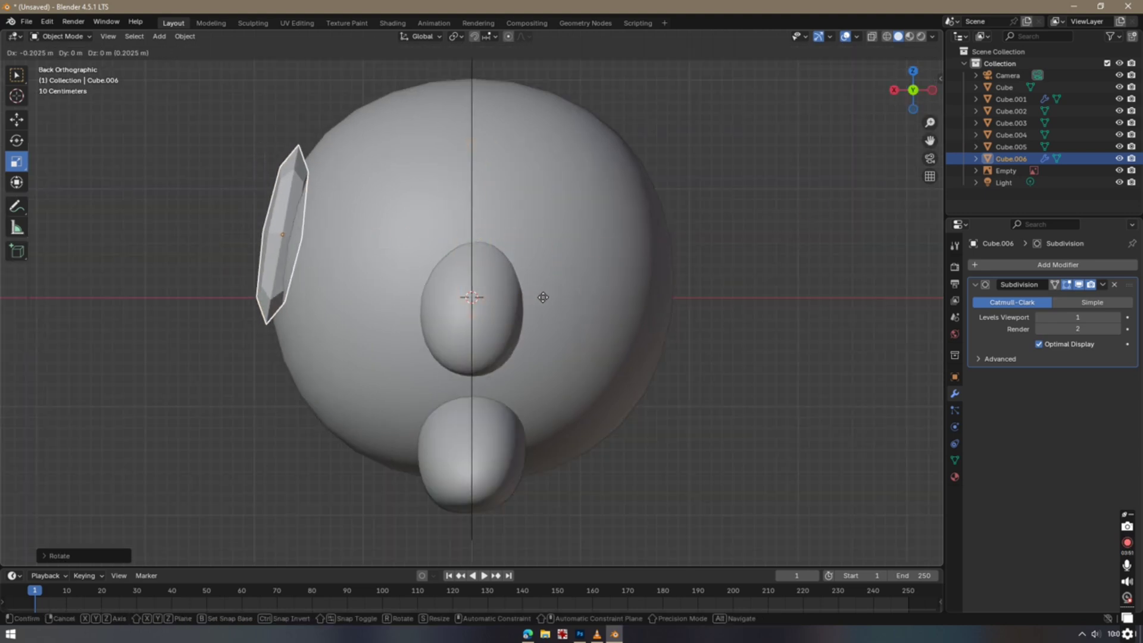
pyautogui.click(551, 303)
# With X-ray display on, move the eye piece over the reference eye nearer the lowered arm and shorten it vertically
pyautogui.click(905, 106)
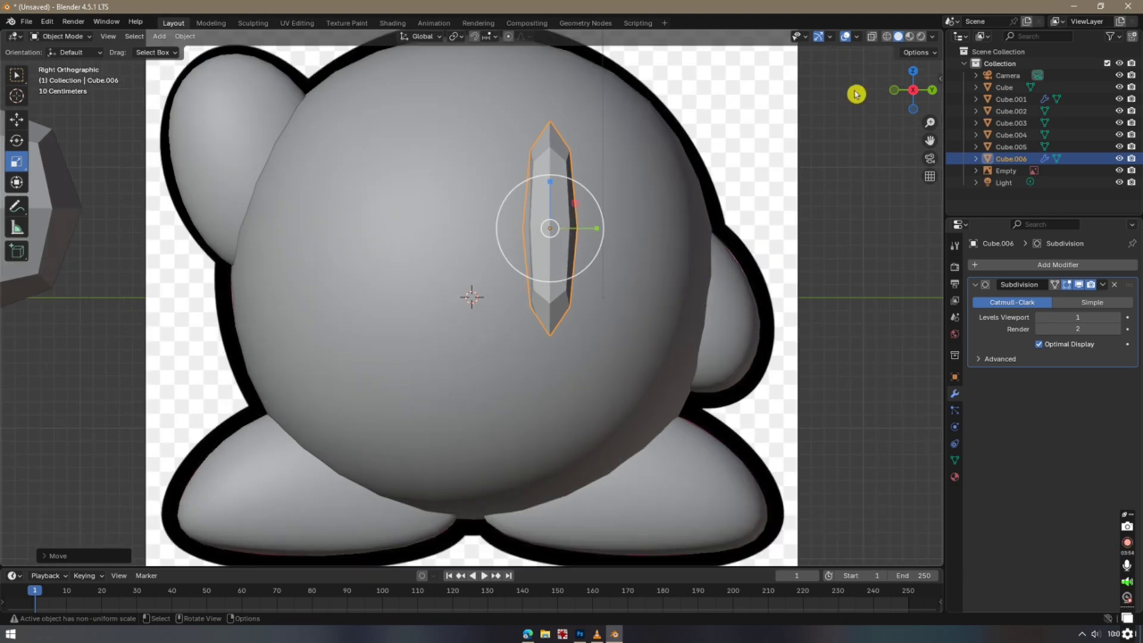
pyautogui.click(873, 37)
pyautogui.press('g')
pyautogui.click(554, 213)
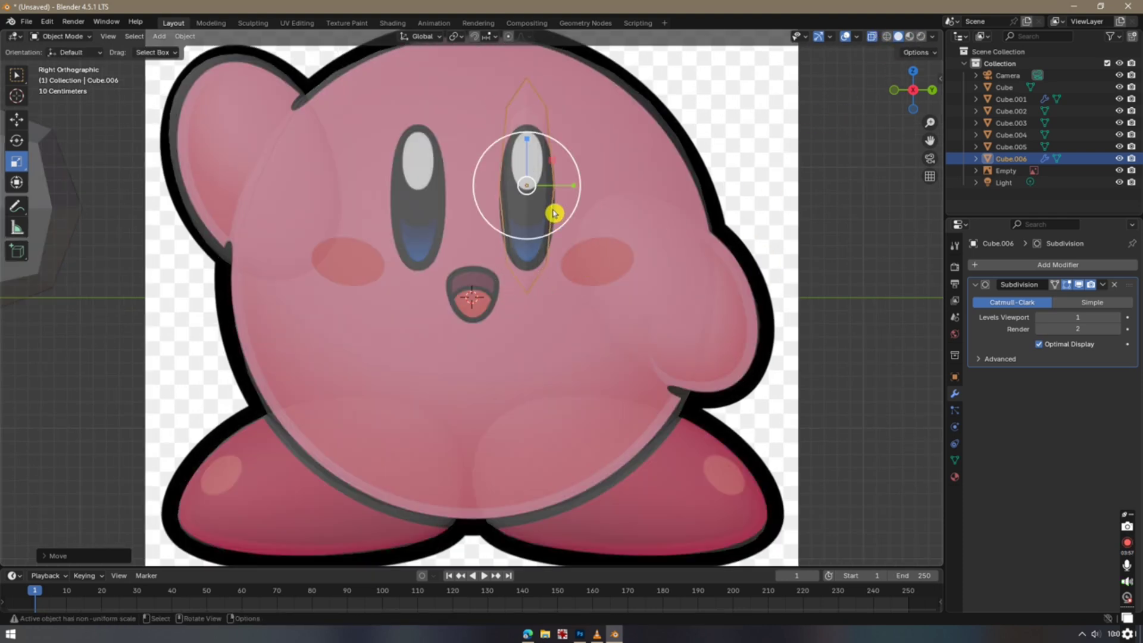
pyautogui.moveTo(529, 146); pyautogui.dragTo(543, 184)
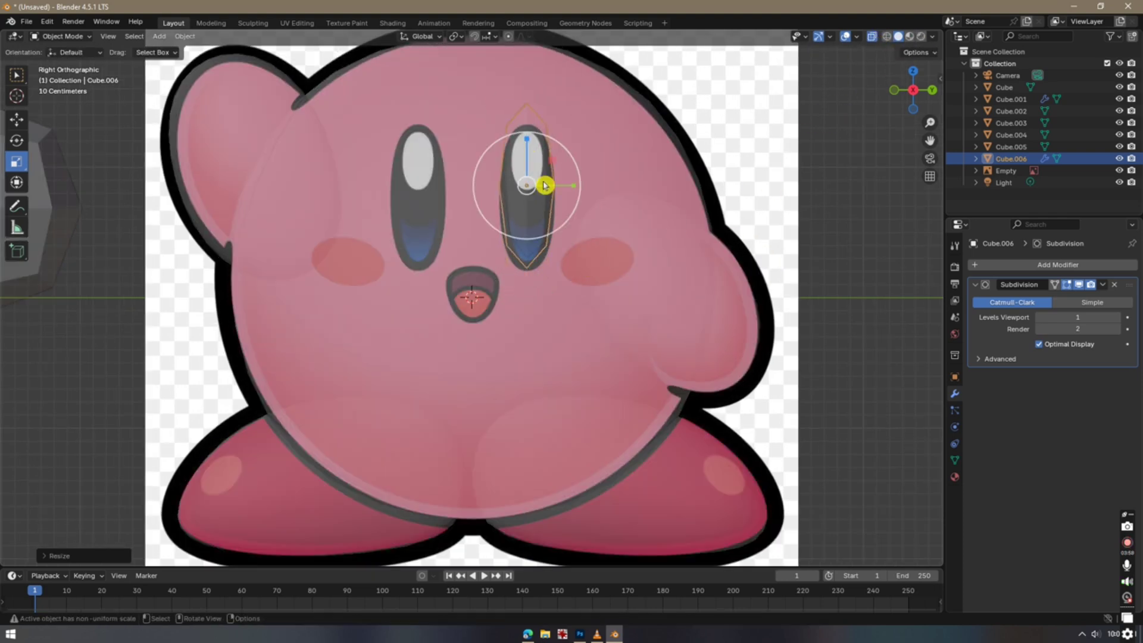
# Set the eye's Subdivision viewport level to 3 and refit its position and height to the reference eye
pyautogui.click(1118, 319)
pyautogui.click(1116, 317)
pyautogui.press('g')
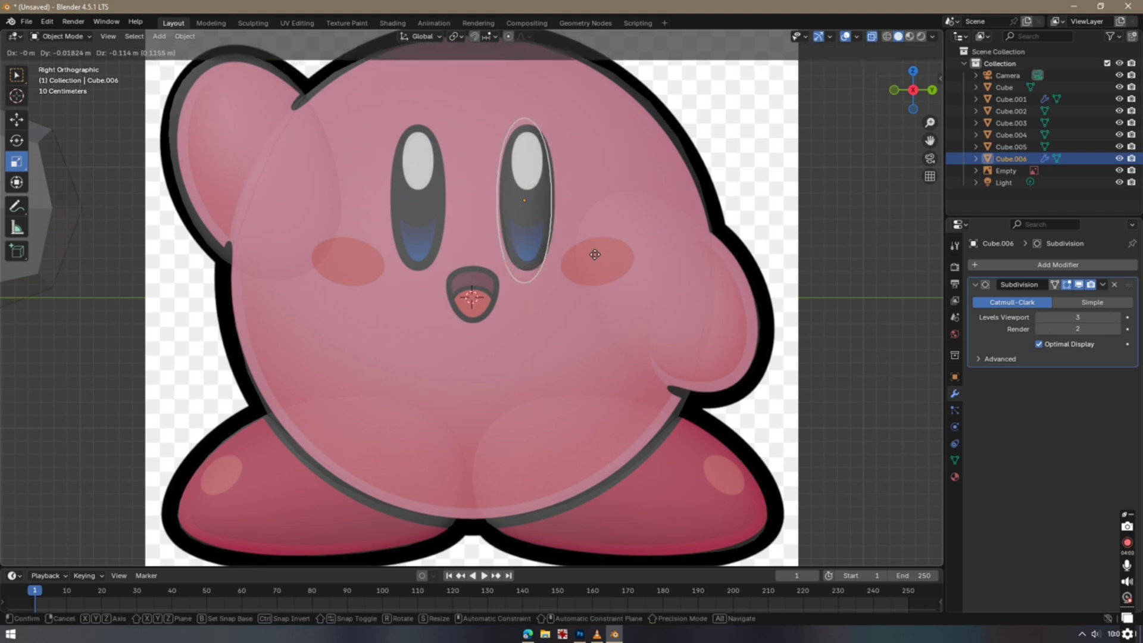
pyautogui.click(600, 260)
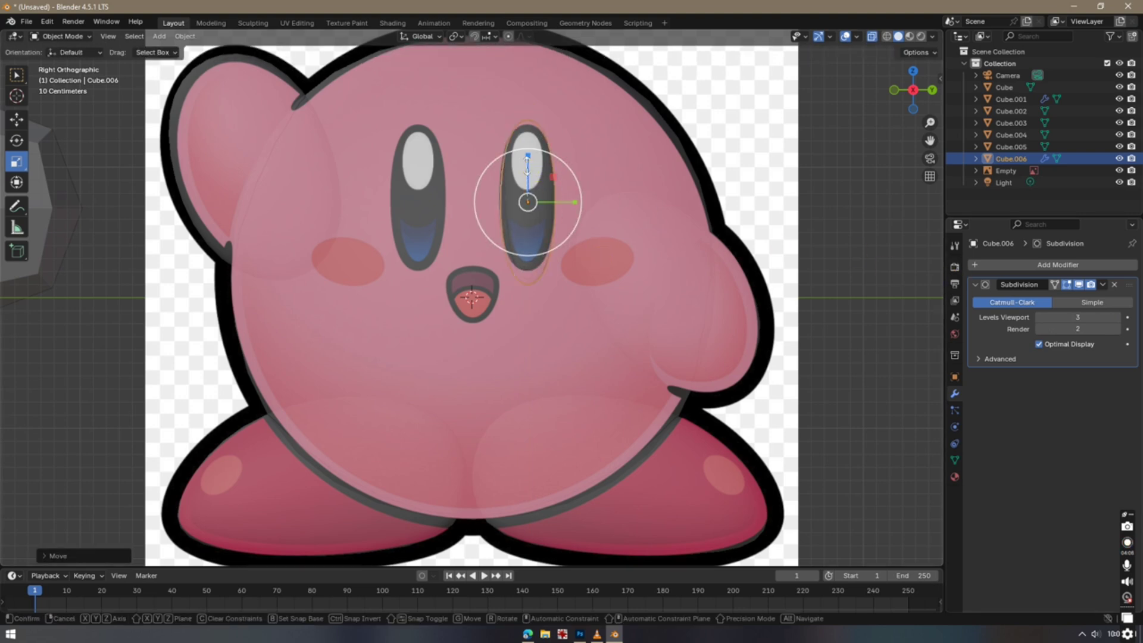
pyautogui.moveTo(528, 173); pyautogui.dragTo(523, 164)
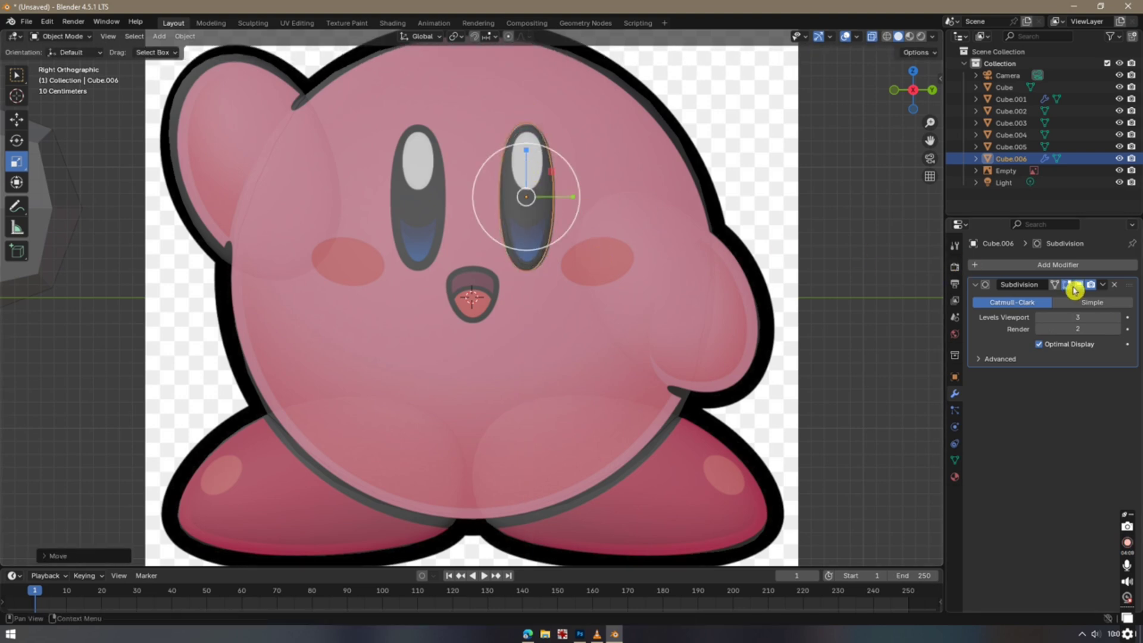
# Apply the eye's Subdivision modifier, turn off X-ray display, and shade the eye smooth
pyautogui.click(1103, 284)
pyautogui.click(1044, 295)
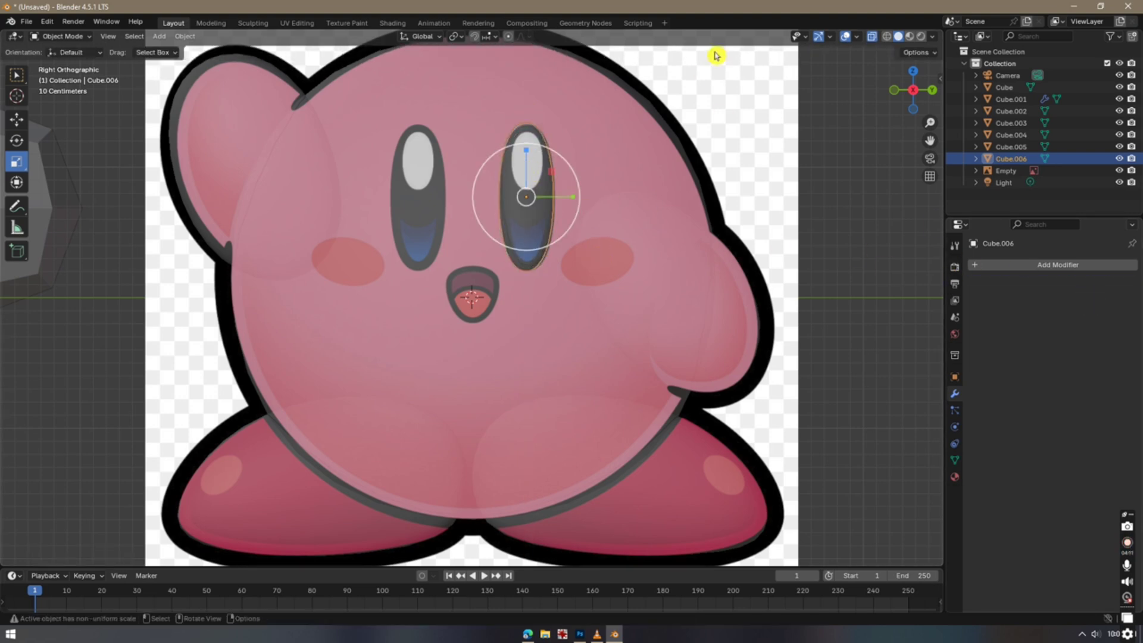
pyautogui.click(872, 38)
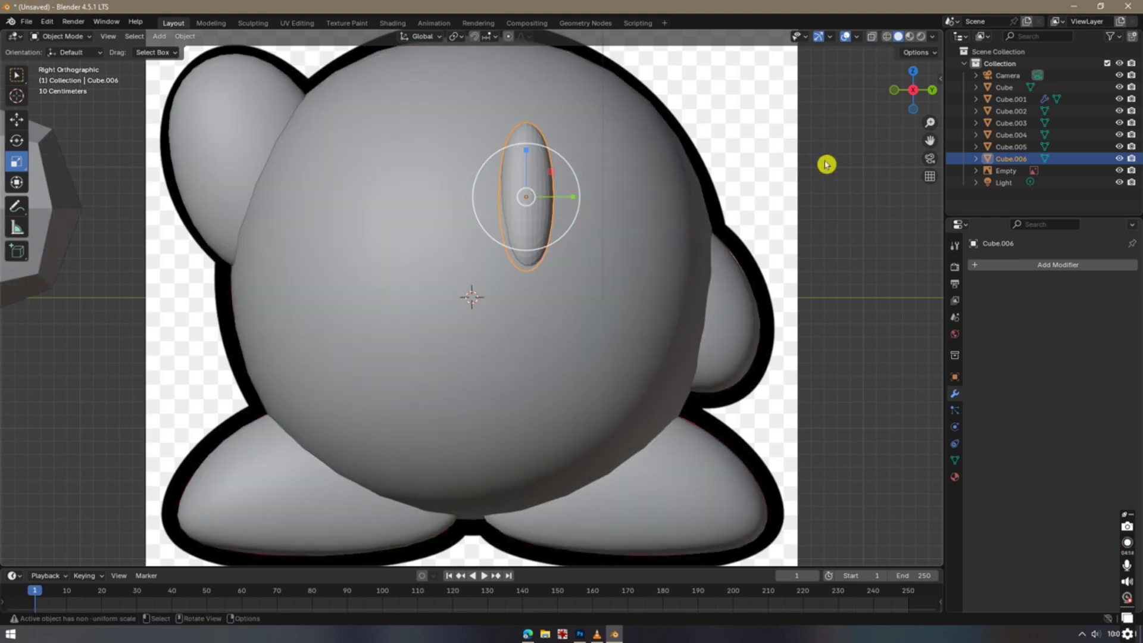
pyautogui.rightClick(564, 158)
pyautogui.click(455, 43)
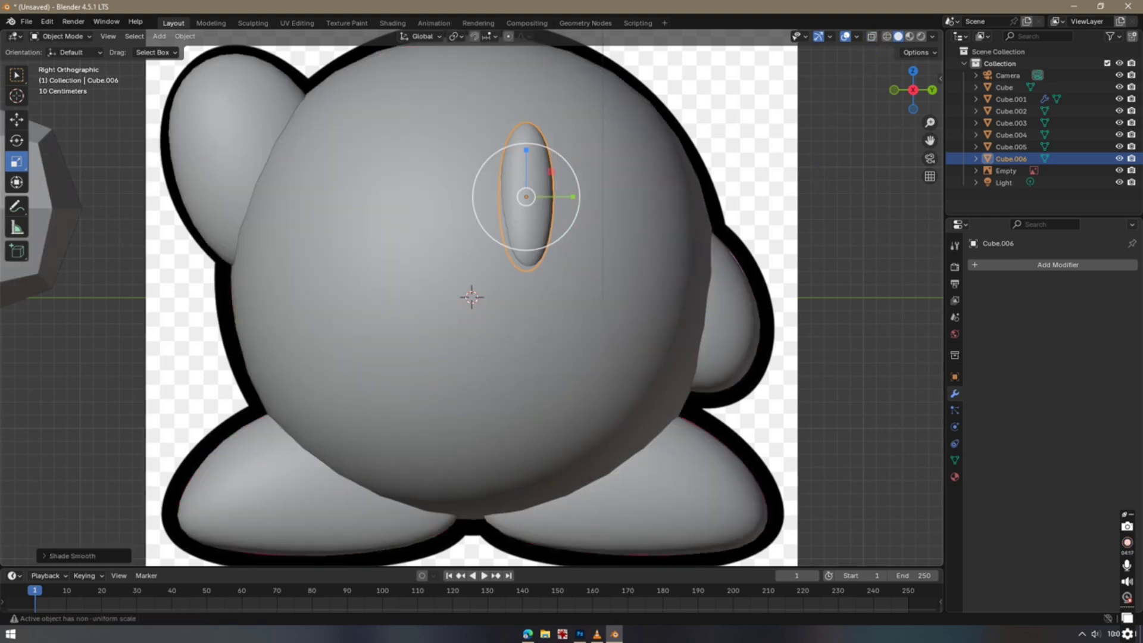
# Adjust the eye's rotation to follow the body's curve, undo the extra turn, and nudge the eye slightly upward
pyautogui.click(17, 141)
pyautogui.moveTo(483, 196); pyautogui.dragTo(521, 242)
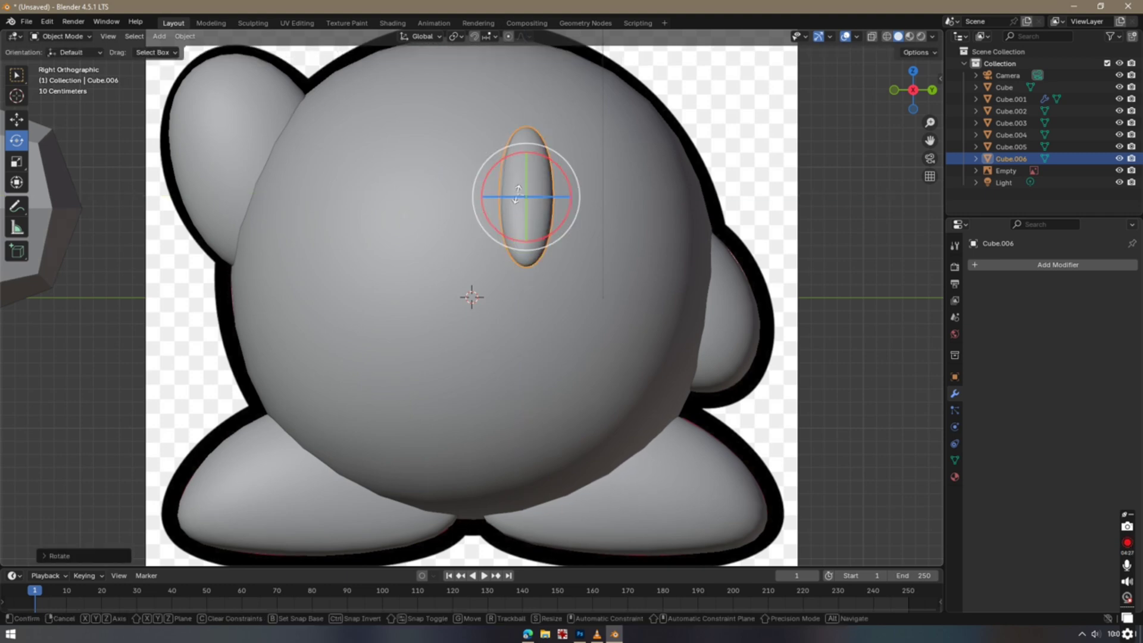
pyautogui.moveTo(524, 197); pyautogui.dragTo(522, 206)
pyautogui.hotkey('ctrl', 'z')
pyautogui.press('g')
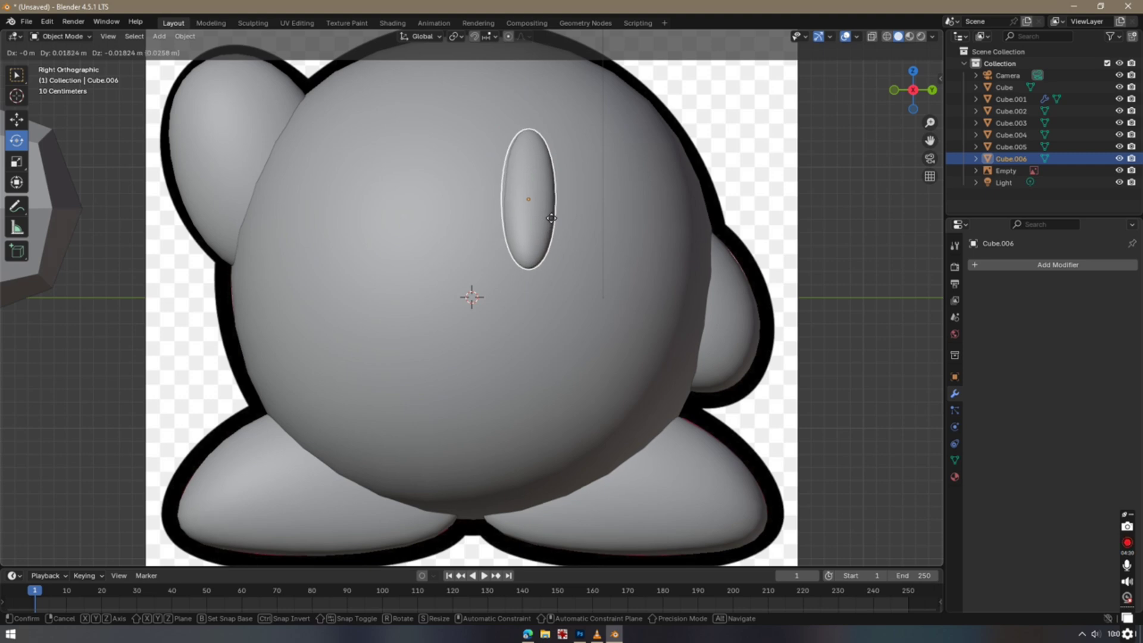
pyautogui.click(551, 212)
# With X-ray display on, sculpt the eye's lower end down to the reference eye's outline with Elastic Grab
pyautogui.click(607, 246)
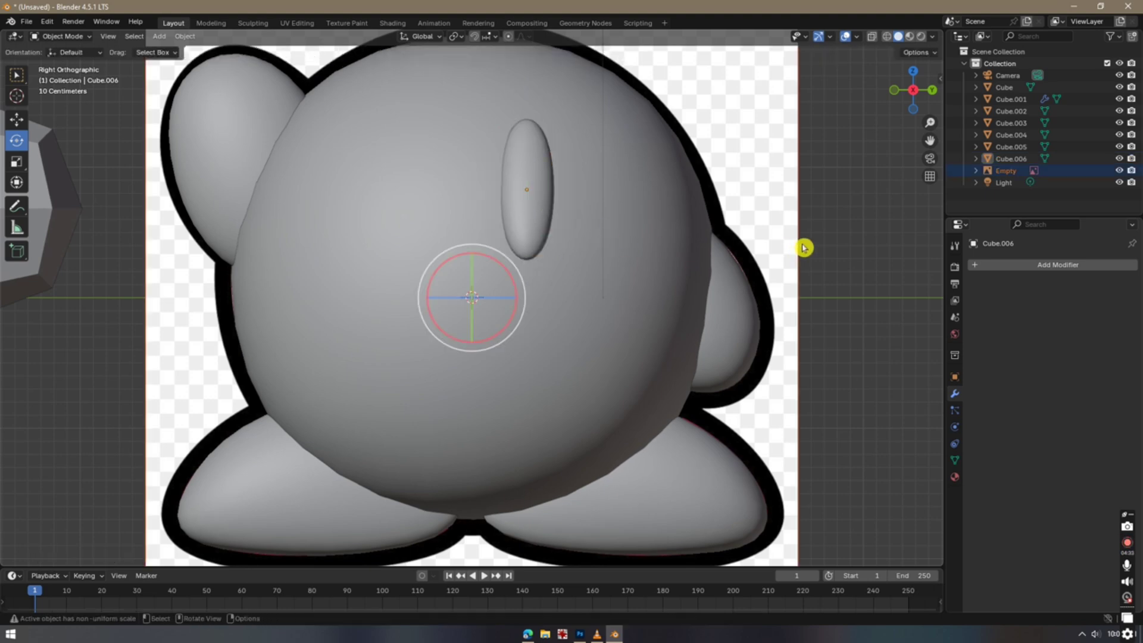
pyautogui.click(804, 248)
pyautogui.click(556, 223)
pyautogui.click(518, 190)
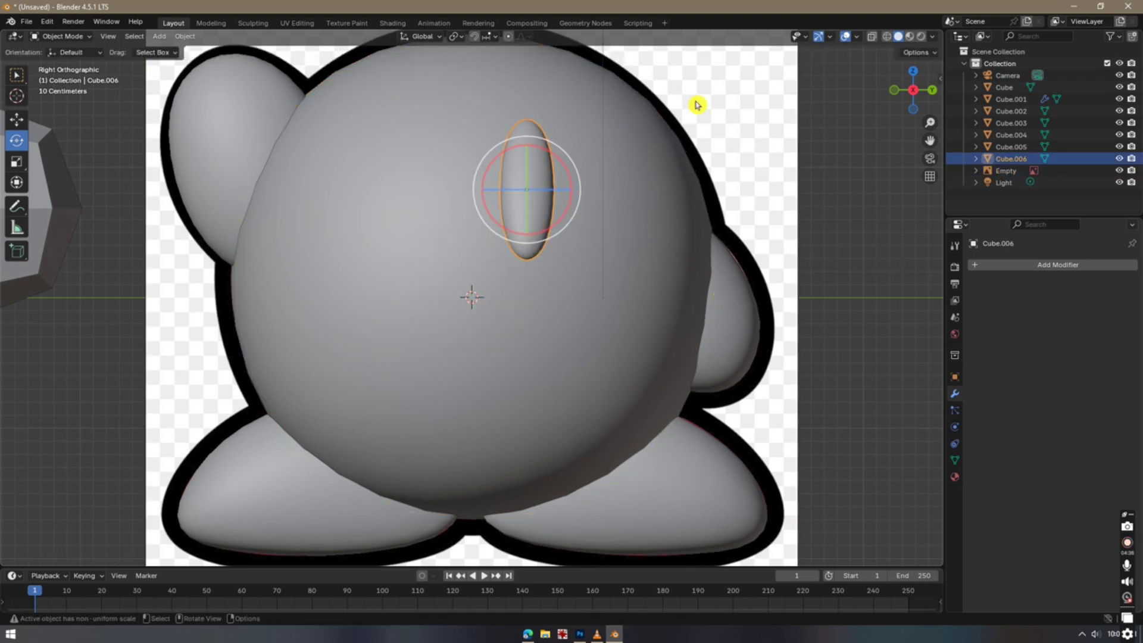
pyautogui.click(872, 37)
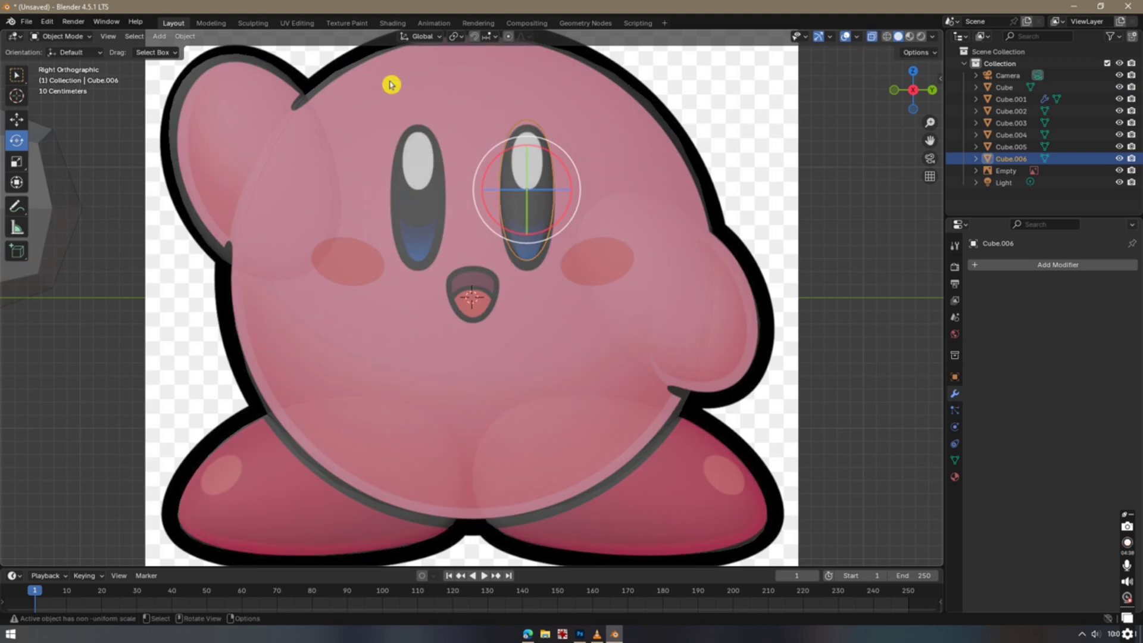
pyautogui.click(255, 23)
pyautogui.scroll(6, 570, 228)
pyautogui.moveTo(570, 228); pyautogui.dragTo(563, 306)
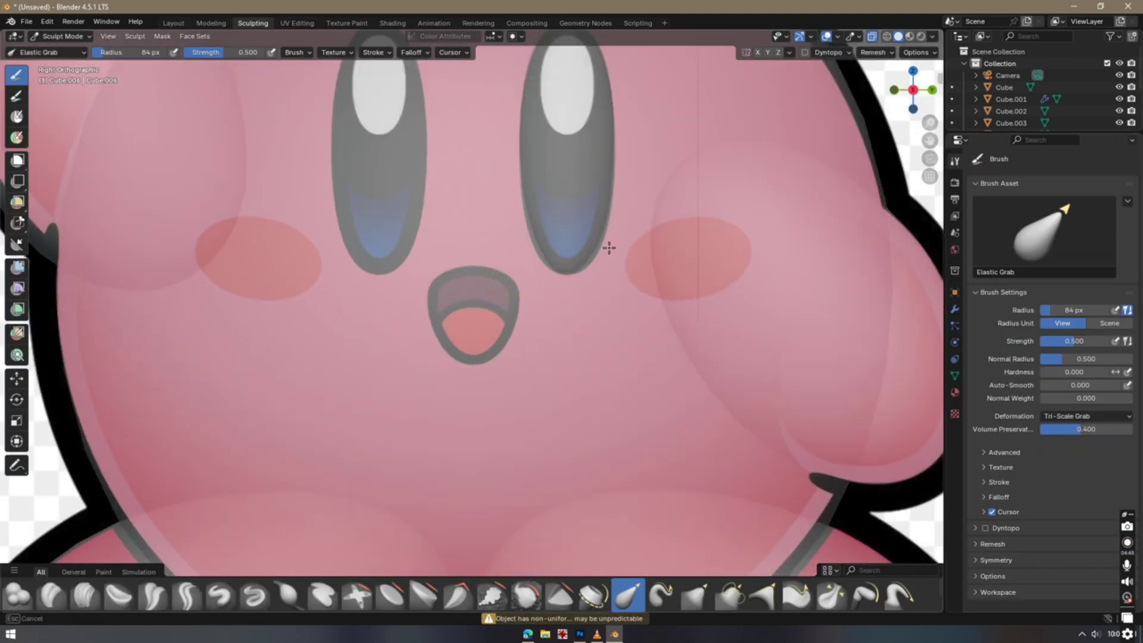
pyautogui.press('Escape')
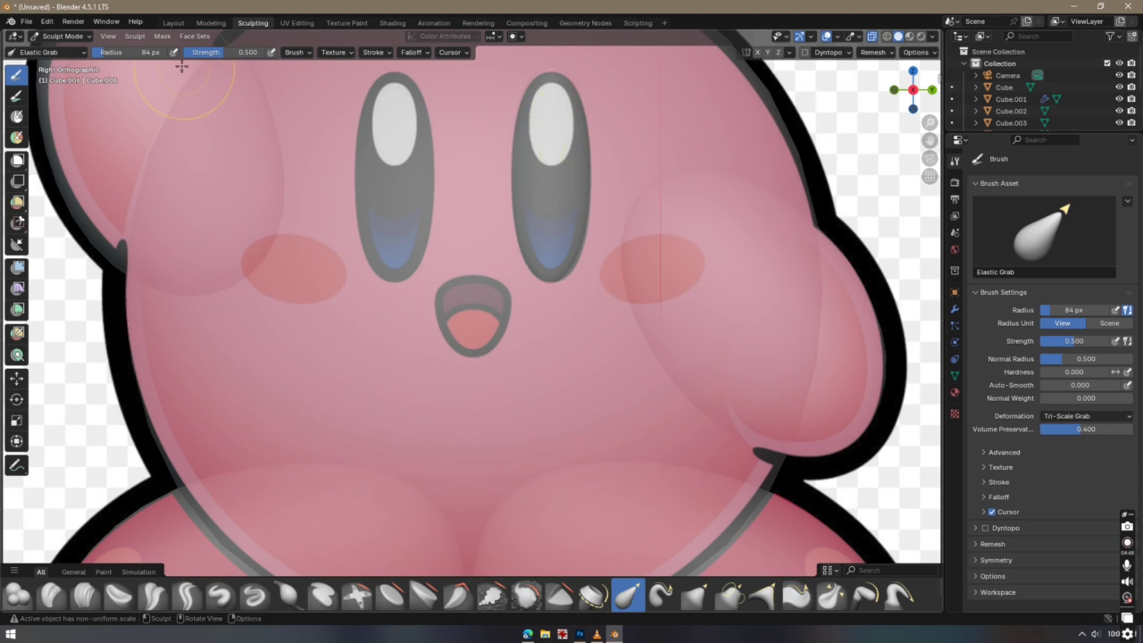
pyautogui.click(174, 23)
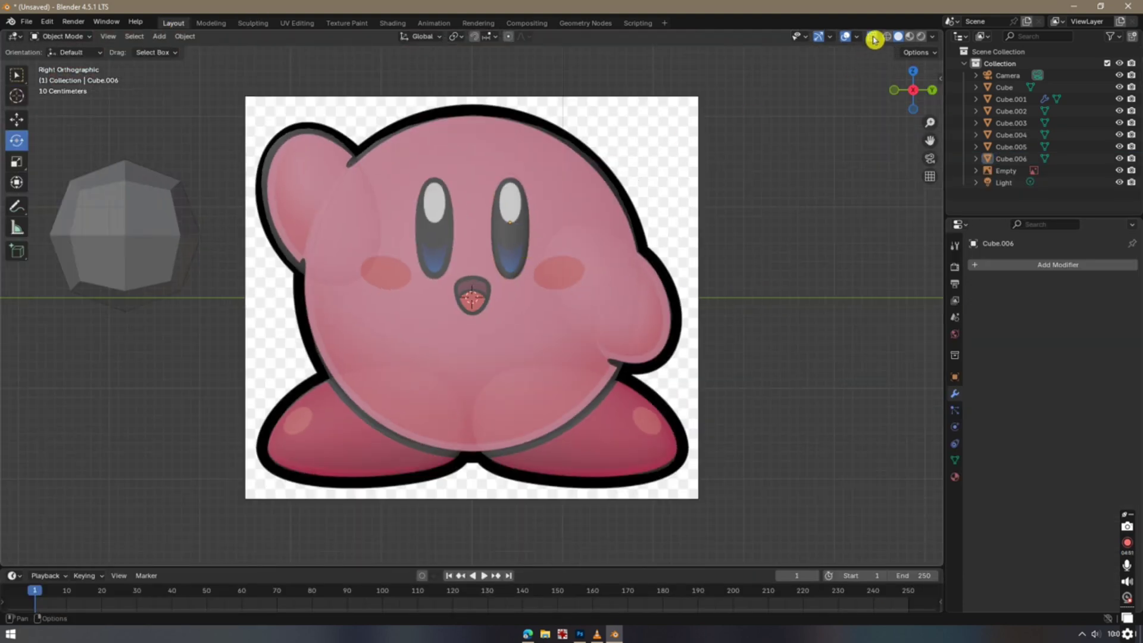
# Duplicate the eye and align the copy with the reference eye nearer the raised arm, checking with X-ray display
pyautogui.click(872, 36)
pyautogui.scroll(3, 523, 235)
pyautogui.click(527, 236)
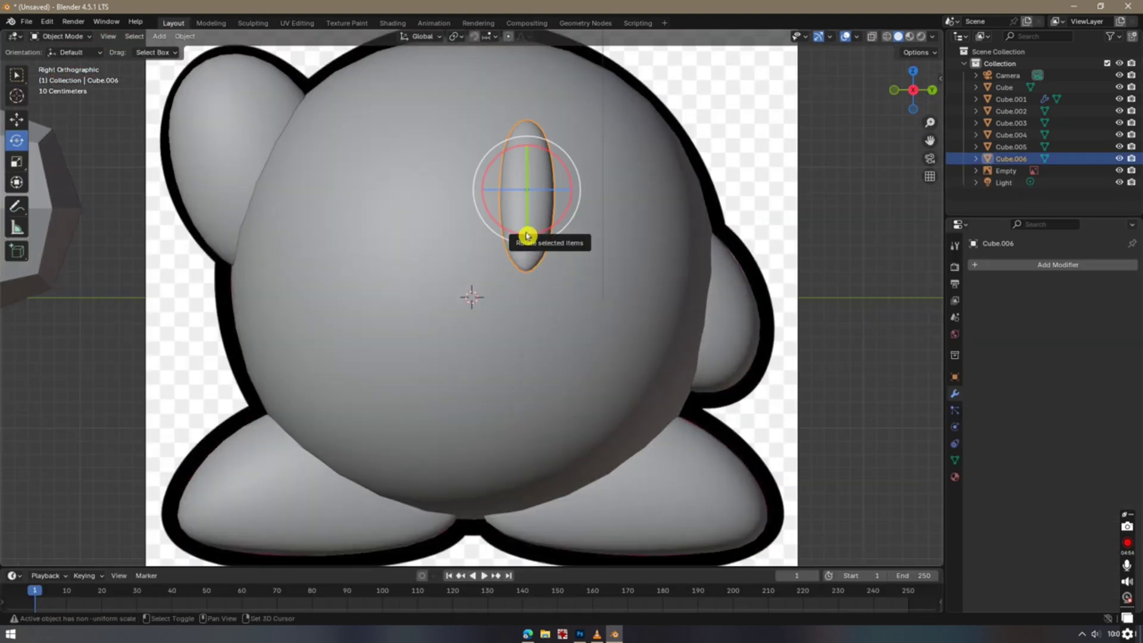
pyautogui.hotkey('shift', 'd')
pyautogui.click(423, 236)
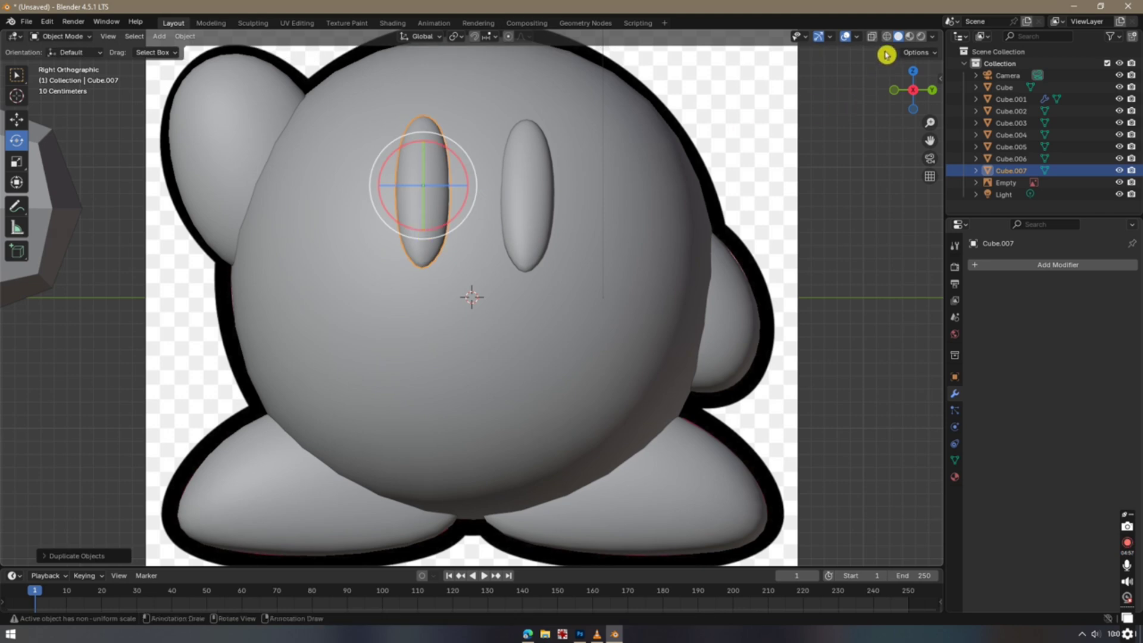
pyautogui.click(872, 37)
pyautogui.press('g')
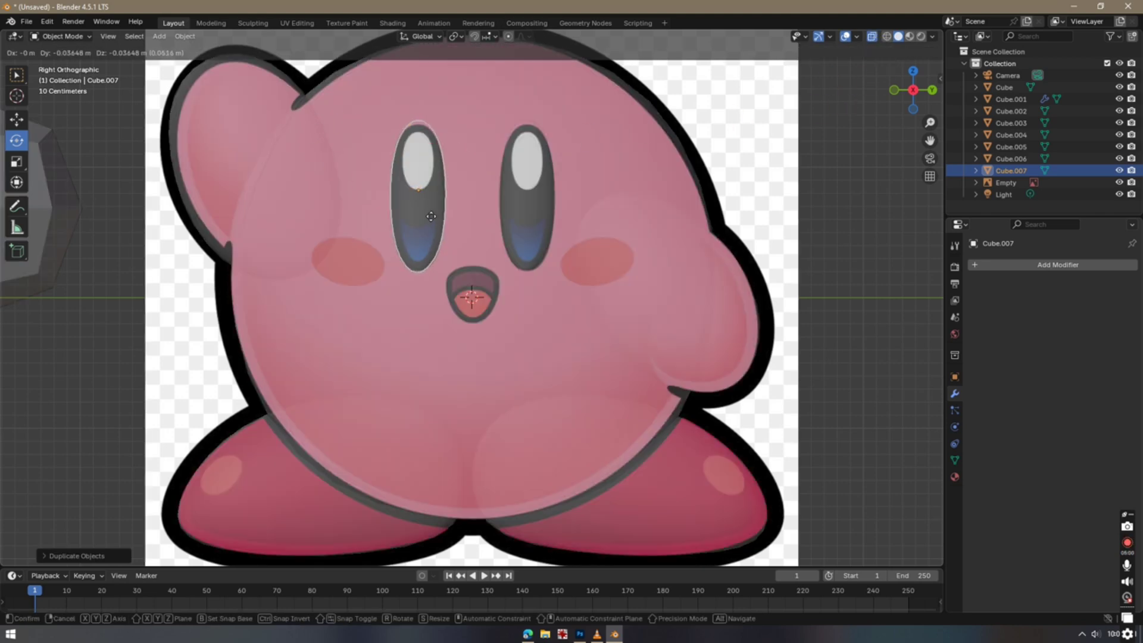
pyautogui.click(431, 216)
pyautogui.click(876, 37)
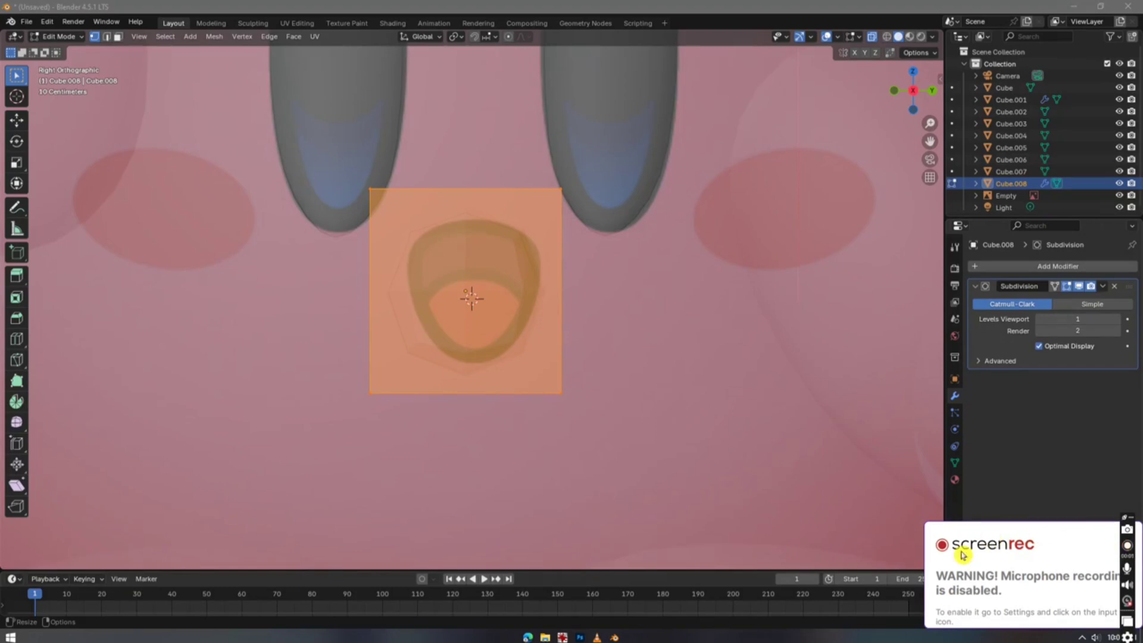
pyautogui.click(679, 477)
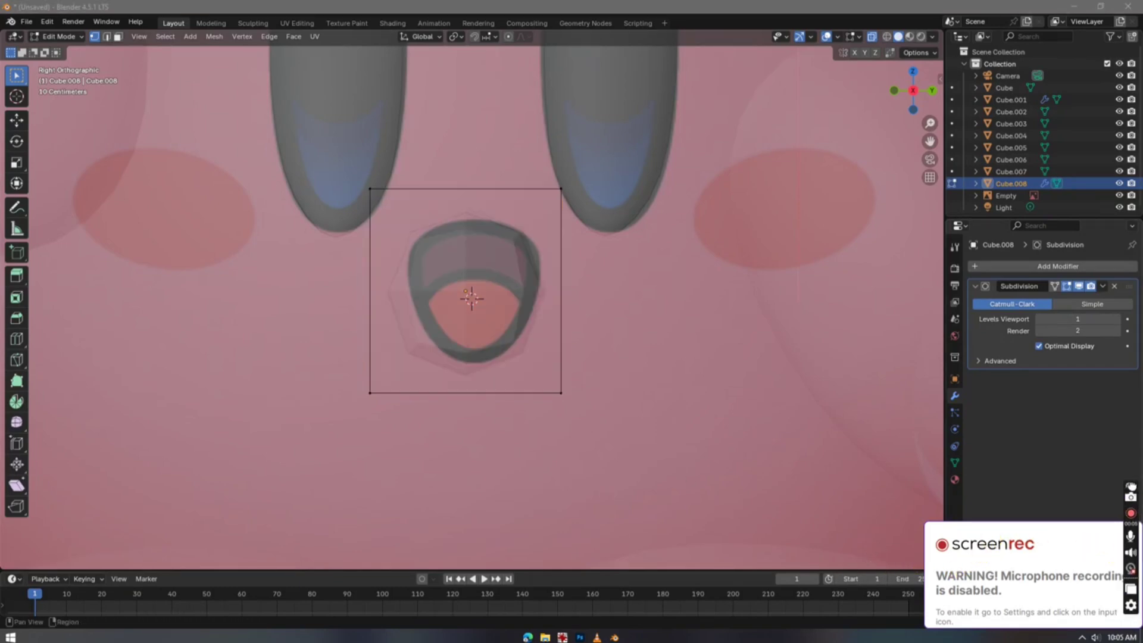
pyautogui.moveTo(1131, 485); pyautogui.dragTo(1118, 395)
pyautogui.click(1126, 548)
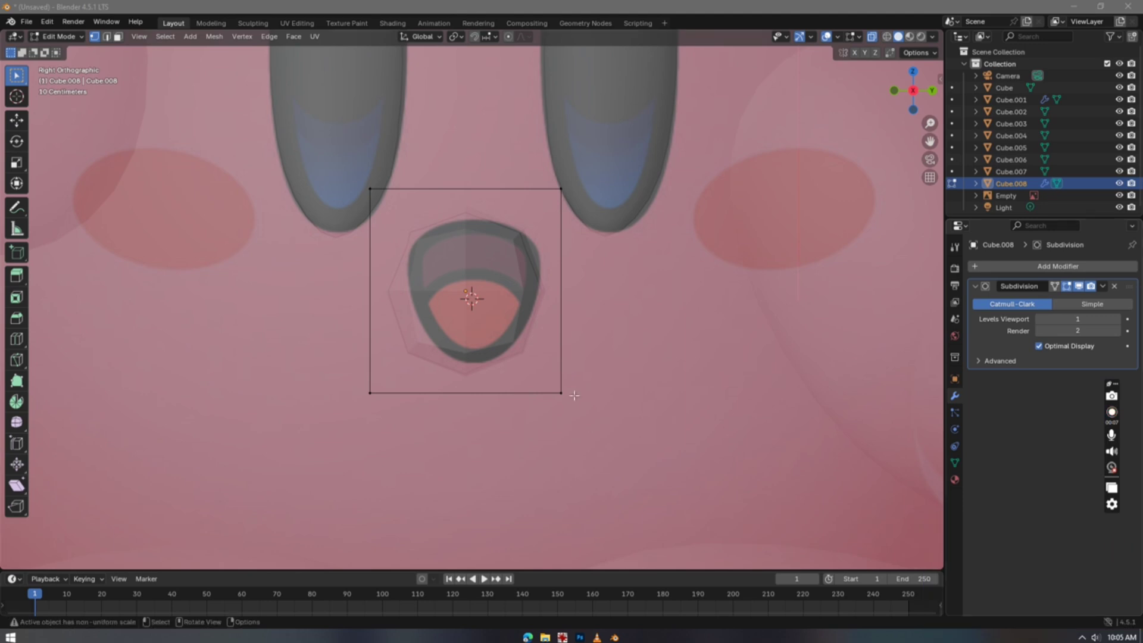
# Add a horizontal loop cut around the mouth cube and slide it to about a quarter of the height below the top
pyautogui.scroll(3, 409, 346)
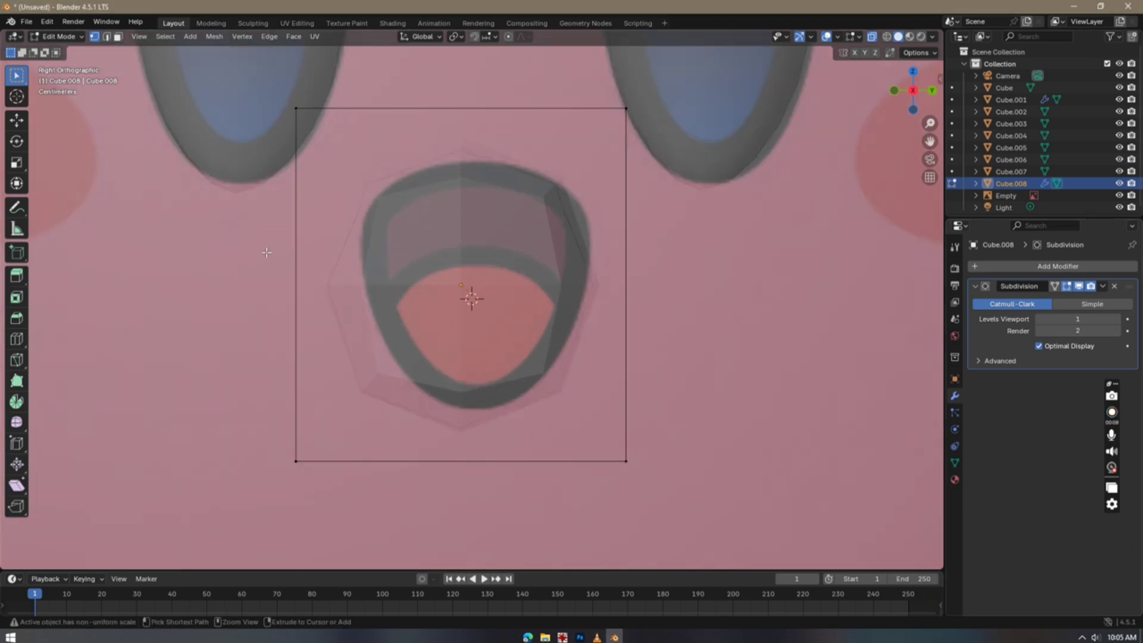
pyautogui.press('g')
pyautogui.rightClick(387, 308)
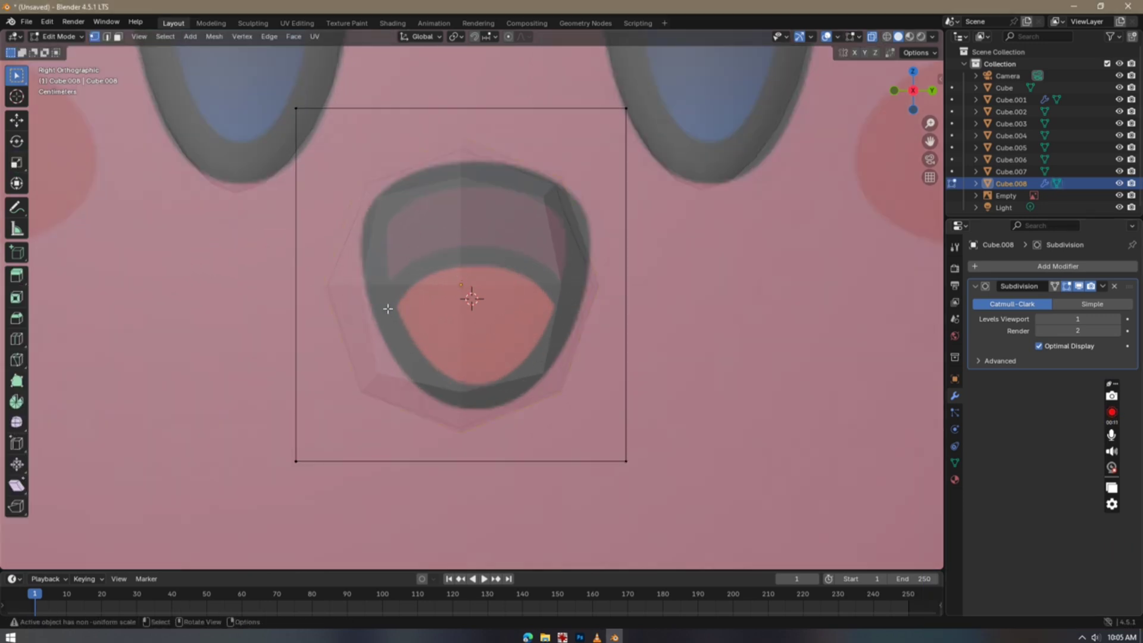
pyautogui.hotkey('ctrl', 'r')
pyautogui.click(314, 274)
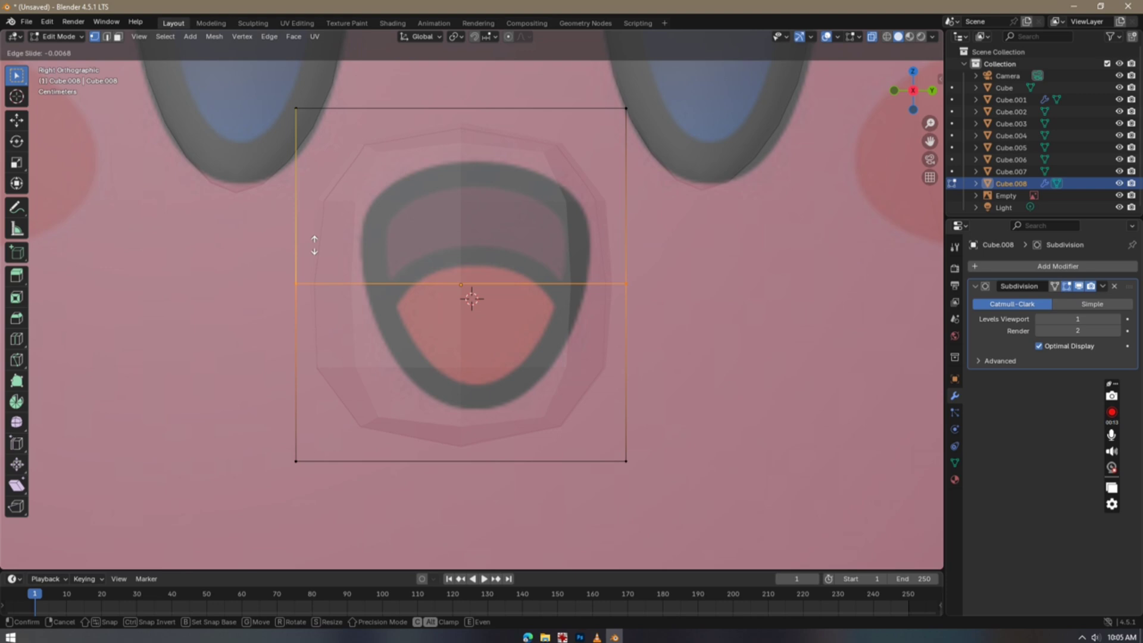
pyautogui.click(317, 177)
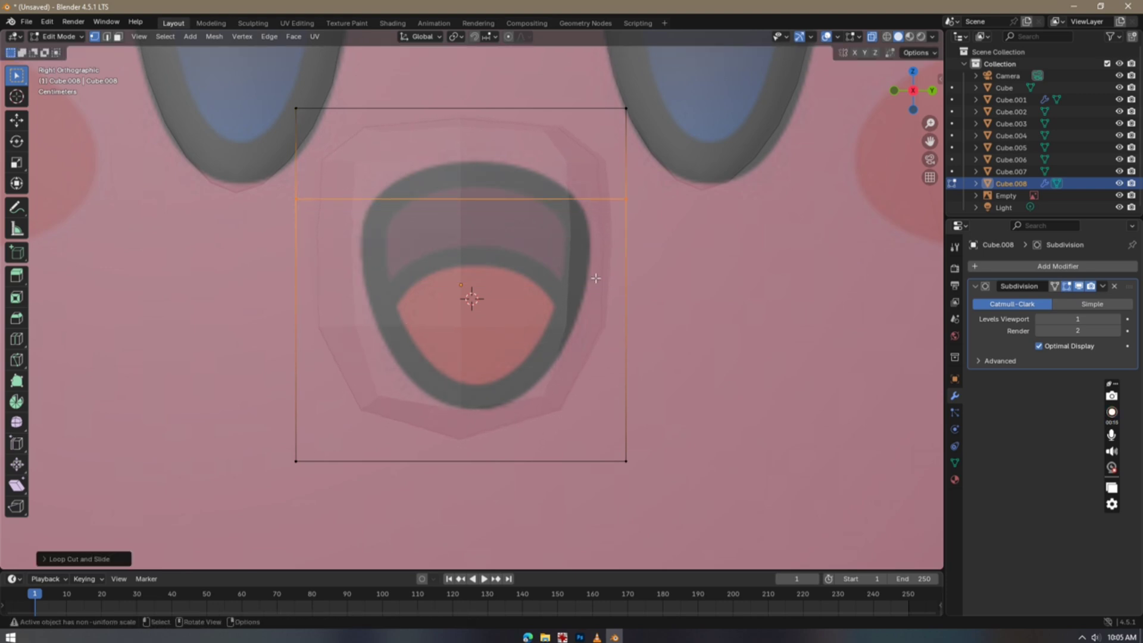
# Turn off X-ray display and scale the mouth cube's bottom face to less than half its width
pyautogui.press('3')
pyautogui.moveTo(936, 94); pyautogui.dragTo(700, 270)
pyautogui.click(872, 37)
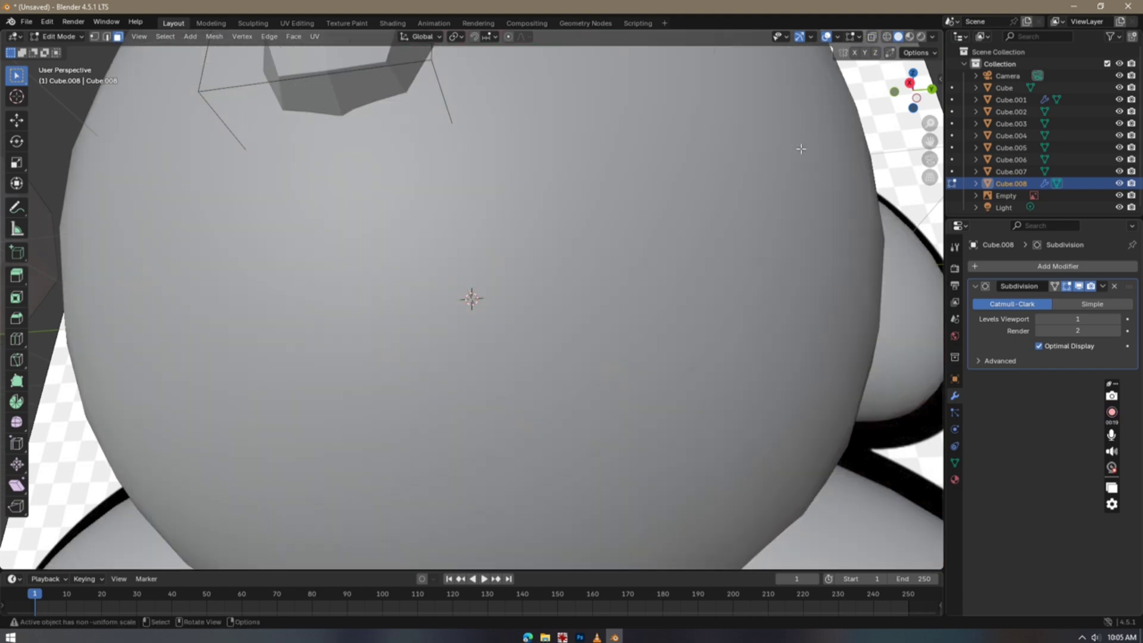
pyautogui.scroll(-2, 729, 209)
pyautogui.click(404, 210)
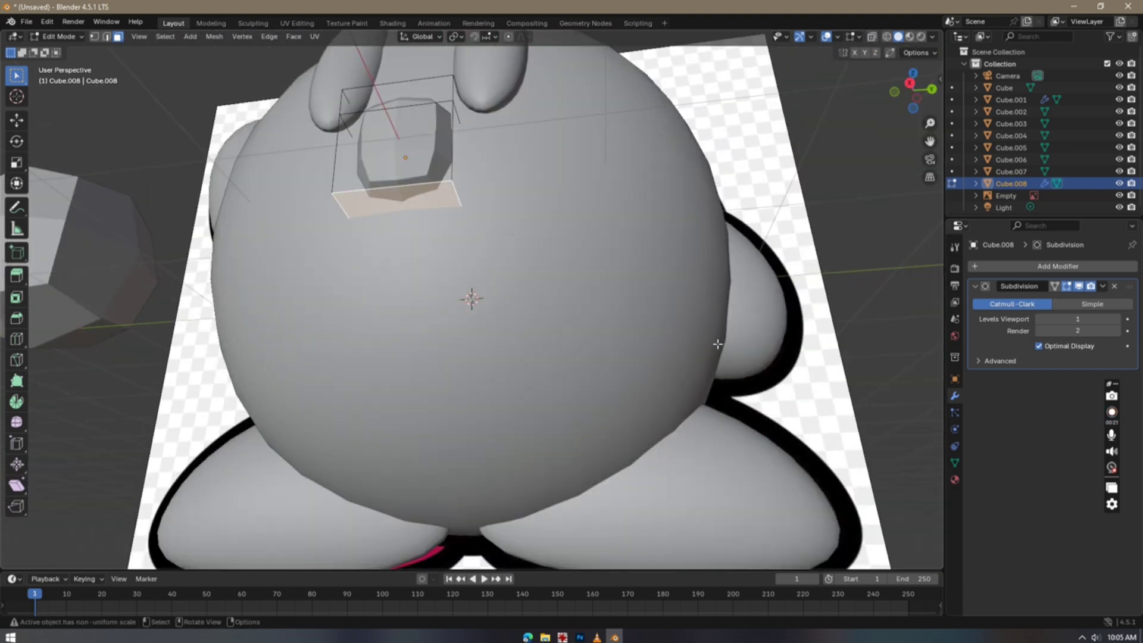
pyautogui.press('s')
pyautogui.click(523, 289)
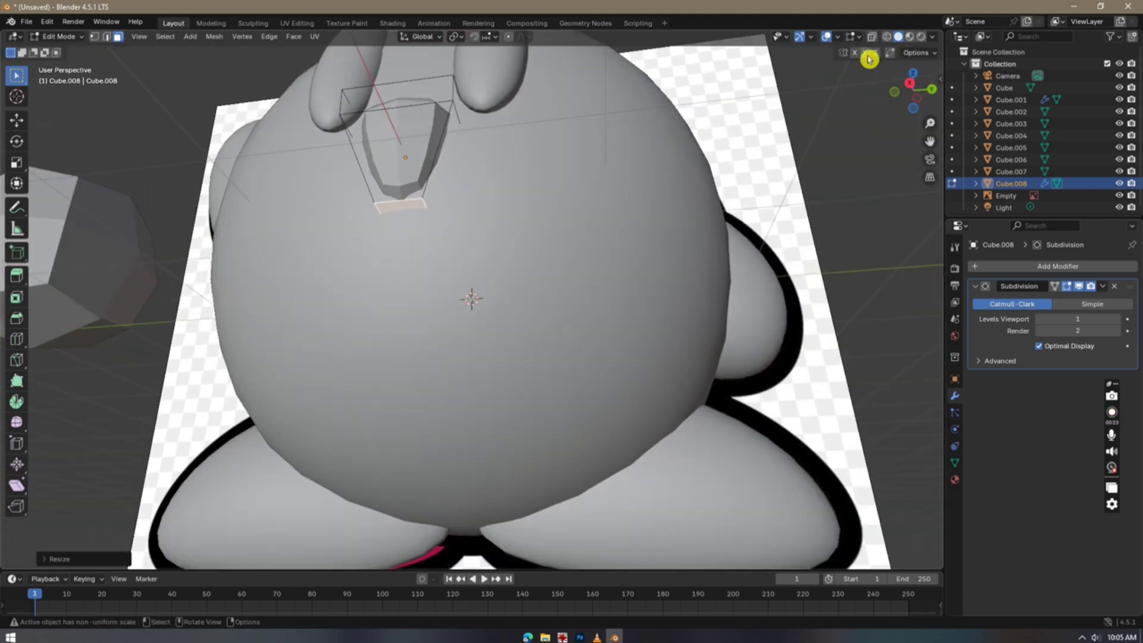
# In right view with X-ray display on, move the mouth's bottom face to centre it under the reference mouth
pyautogui.click(919, 103)
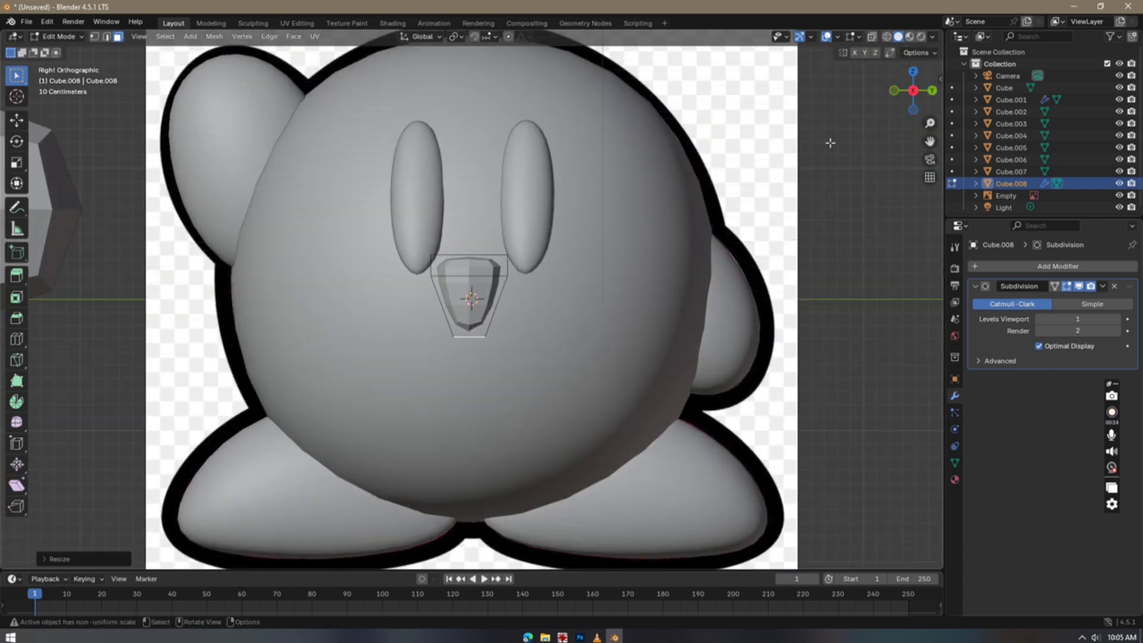
pyautogui.click(869, 38)
pyautogui.scroll(5, 506, 357)
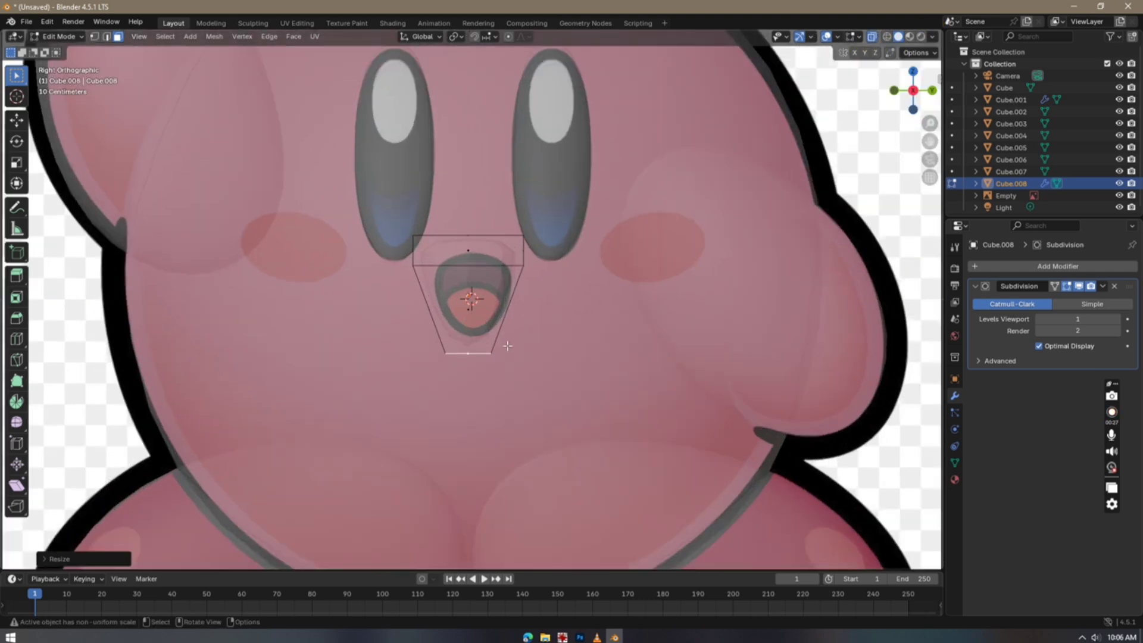
pyautogui.press('g')
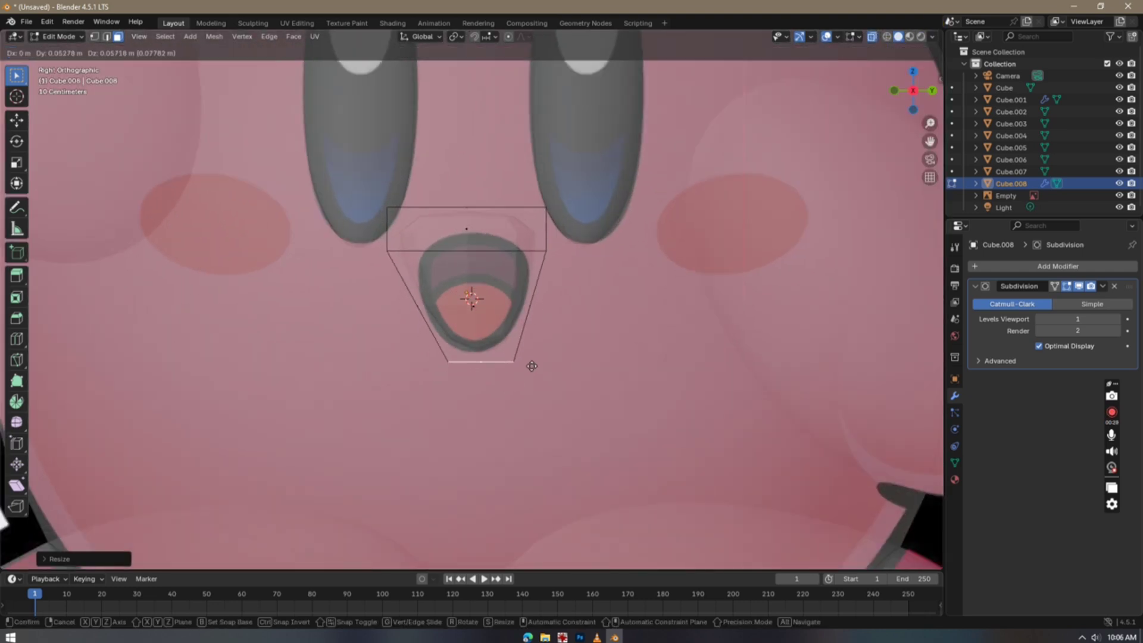
pyautogui.click(533, 364)
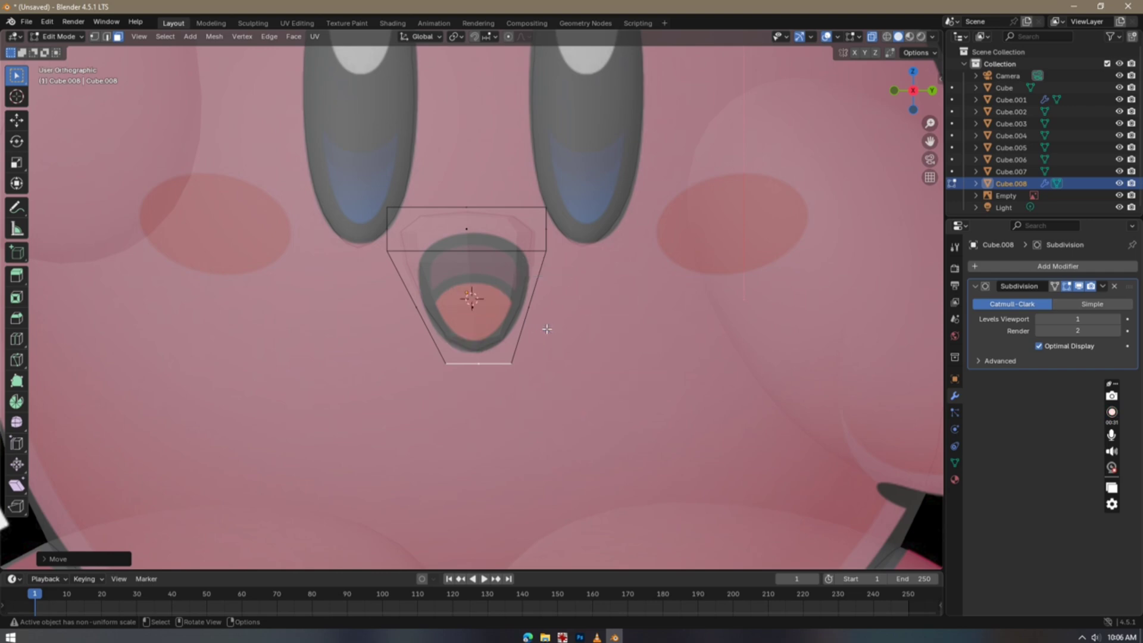
# Select the mouth's top face and scale it down in left view so it tapers above the reference mouth
pyautogui.press('KP_7')
pyautogui.press('`')
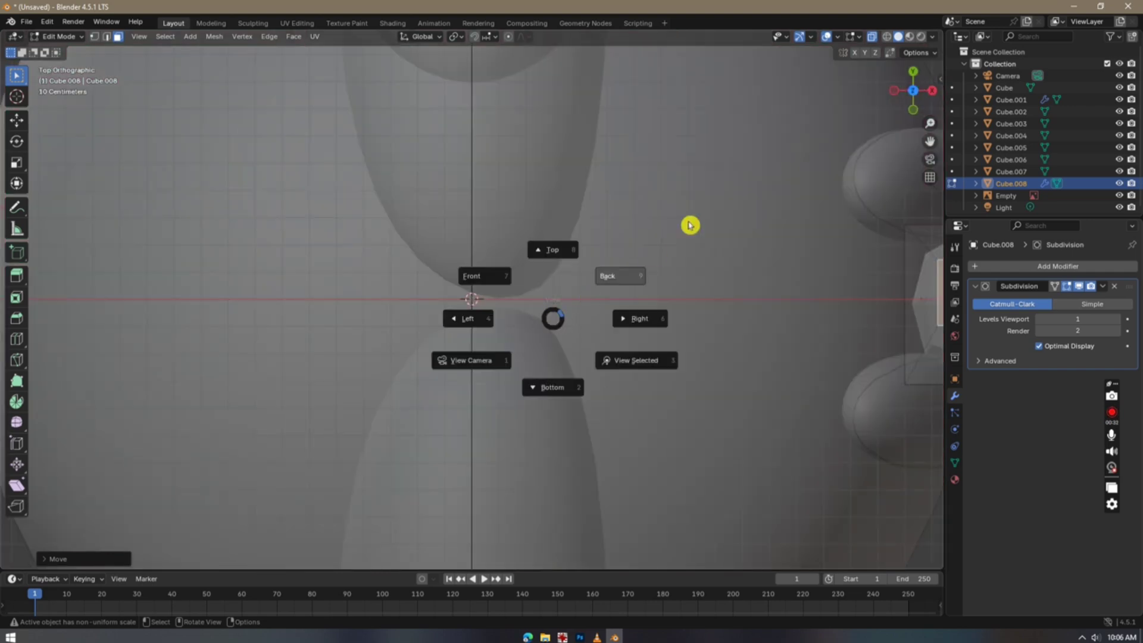
pyautogui.click(473, 331)
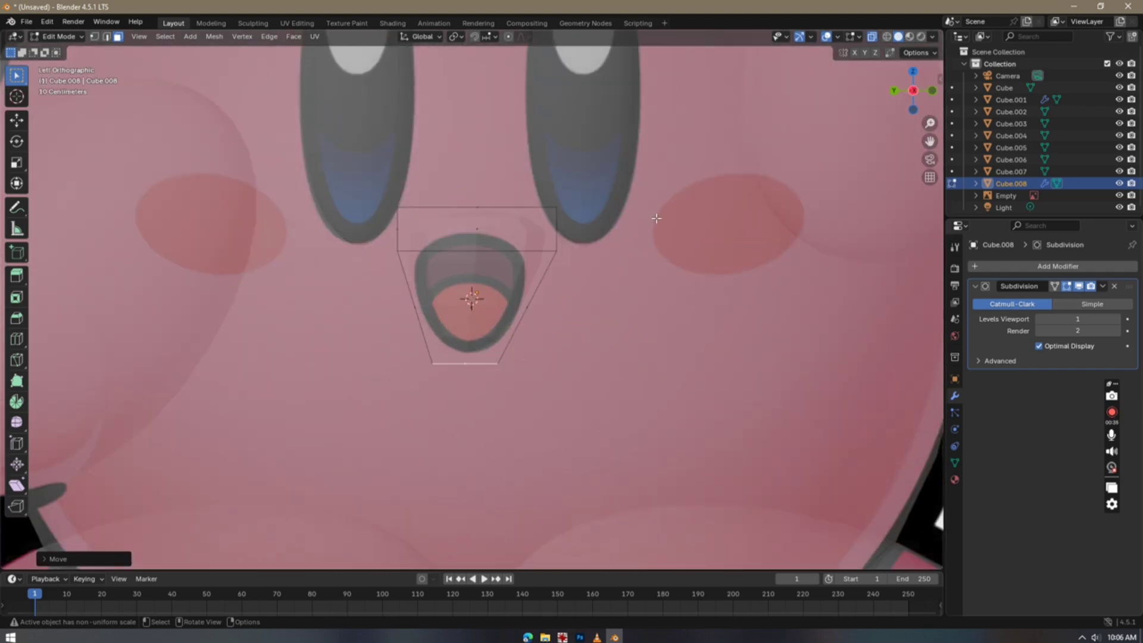
pyautogui.moveTo(906, 94); pyautogui.dragTo(911, 89)
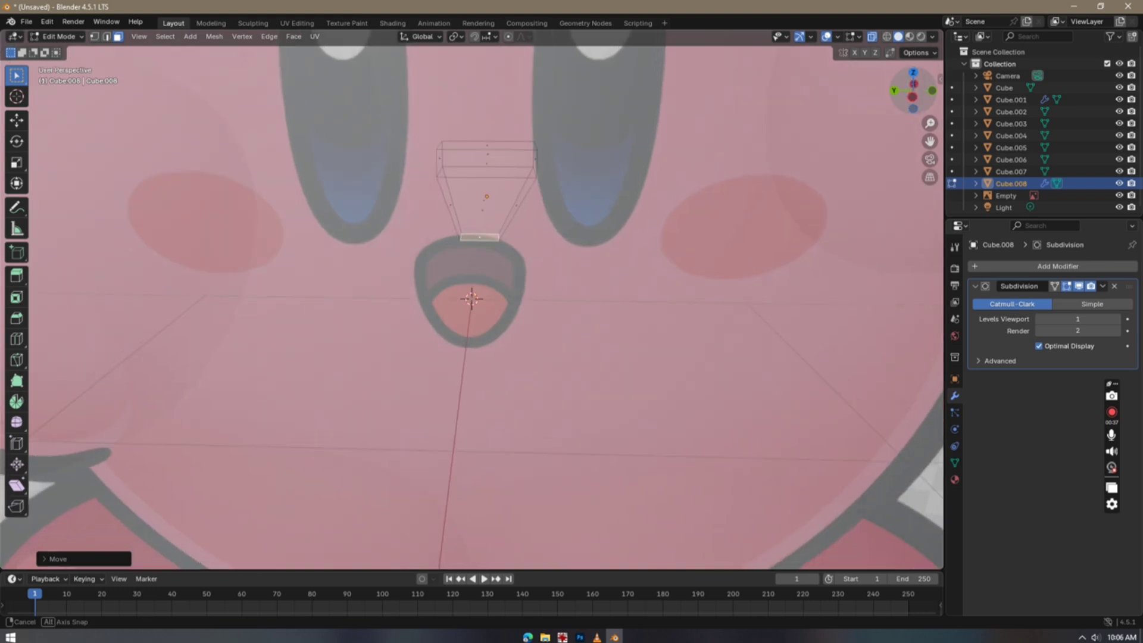
pyautogui.click(490, 144)
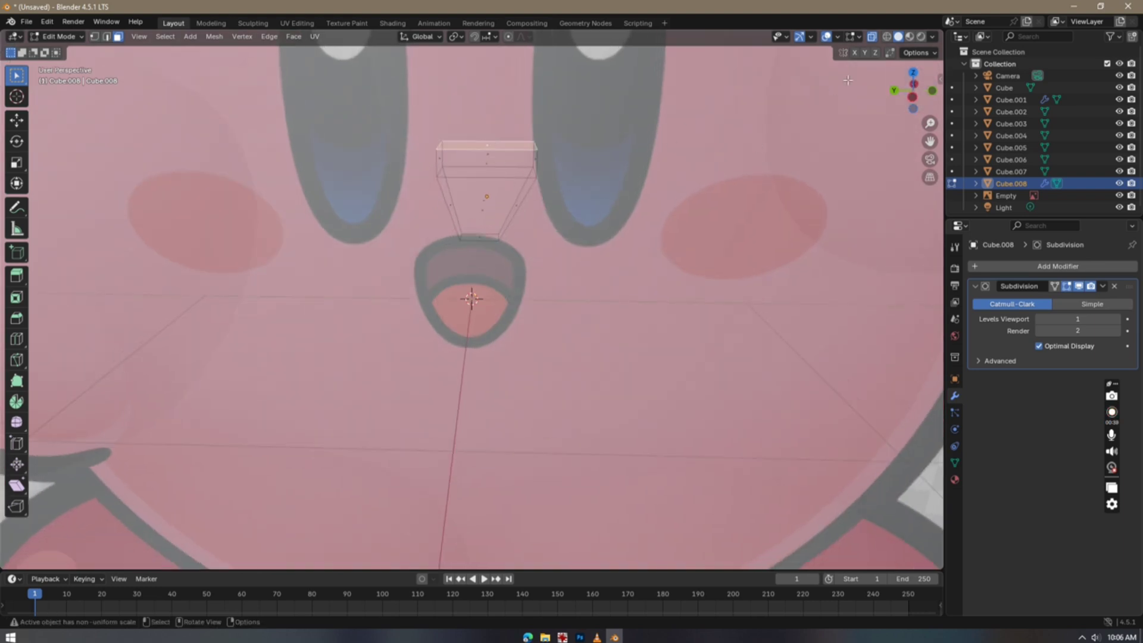
pyautogui.click(912, 96)
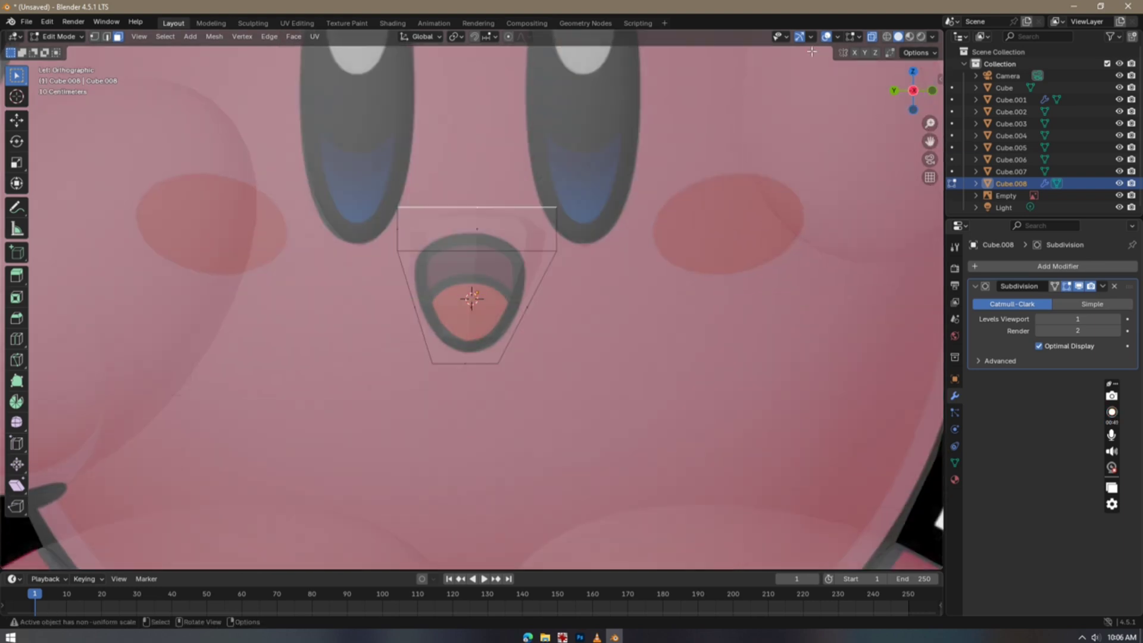
pyautogui.press('g')
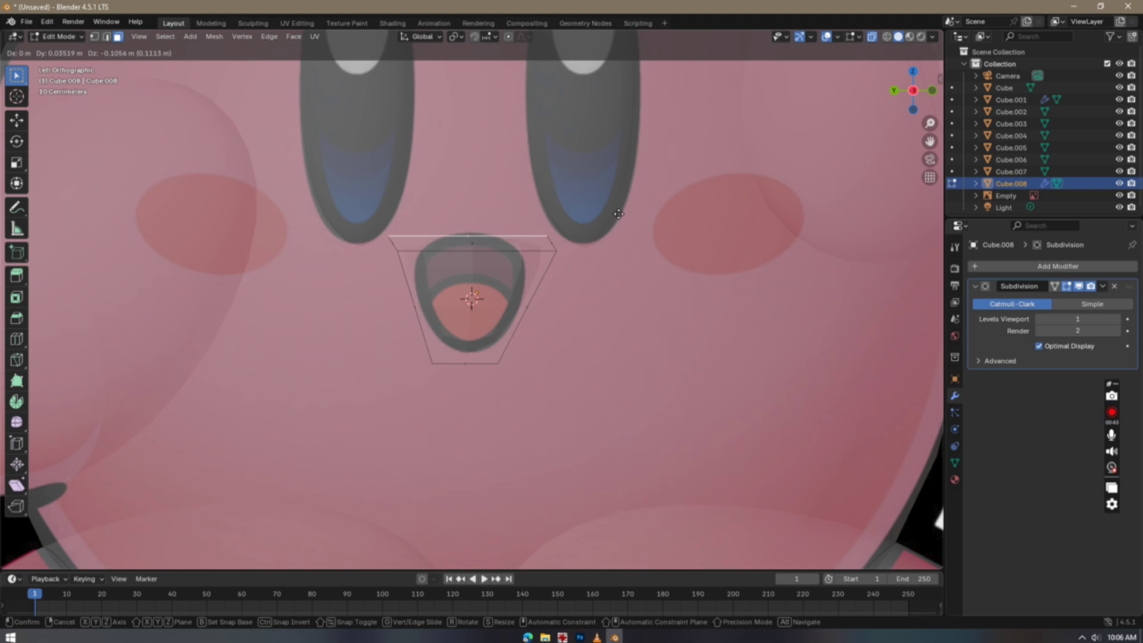
pyautogui.click(649, 216)
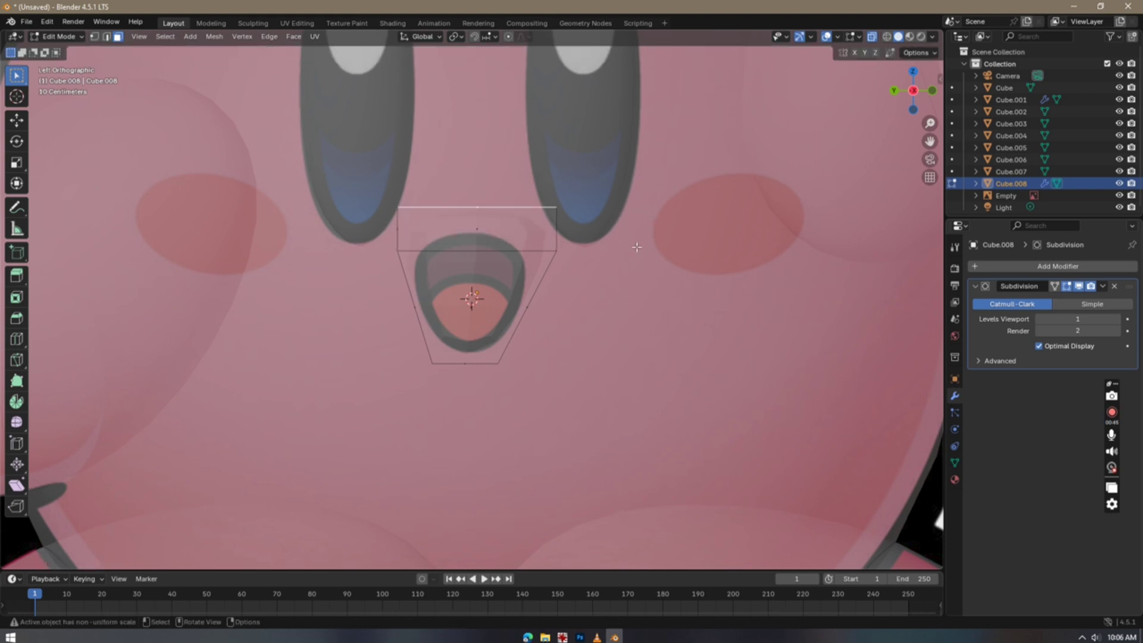
pyautogui.press('s')
pyautogui.click(548, 255)
# Lower the mouth's top face about 0.05 m and shift it about 0.03 m sideways over the reference mouth, then turn off X-ray display
pyautogui.press('g')
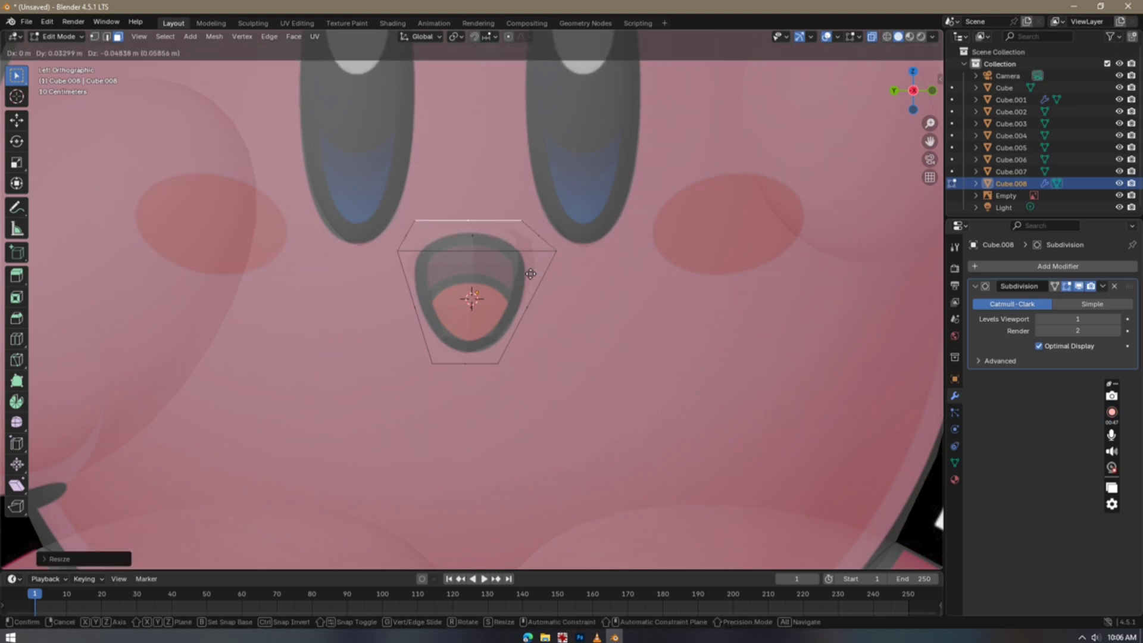
pyautogui.click(531, 275)
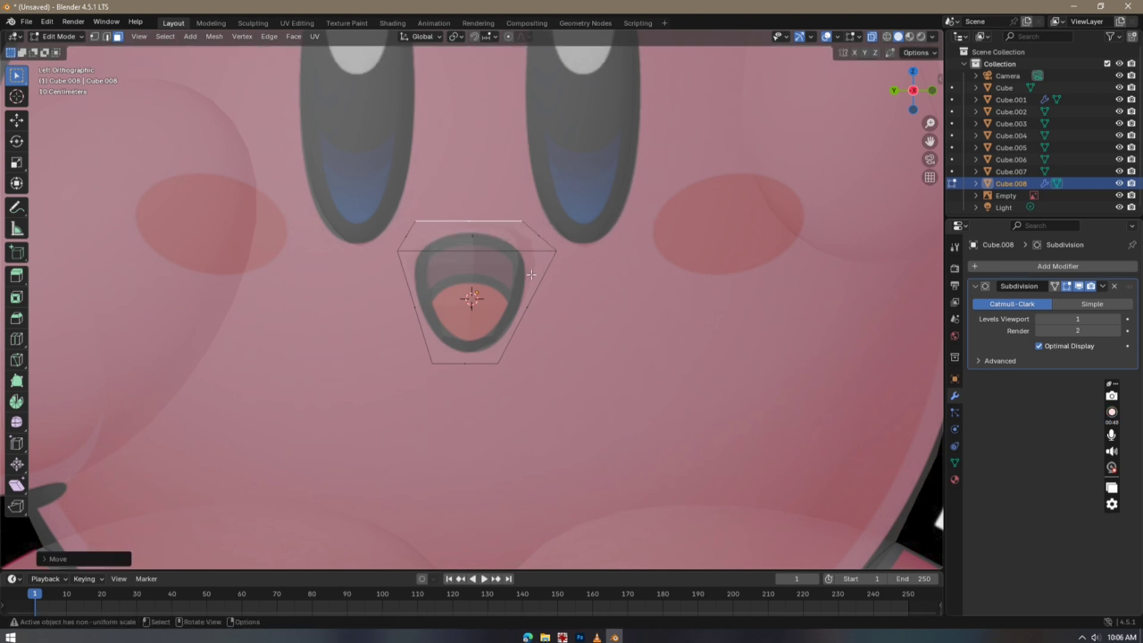
pyautogui.click(872, 36)
pyautogui.scroll(-6, 832, 220)
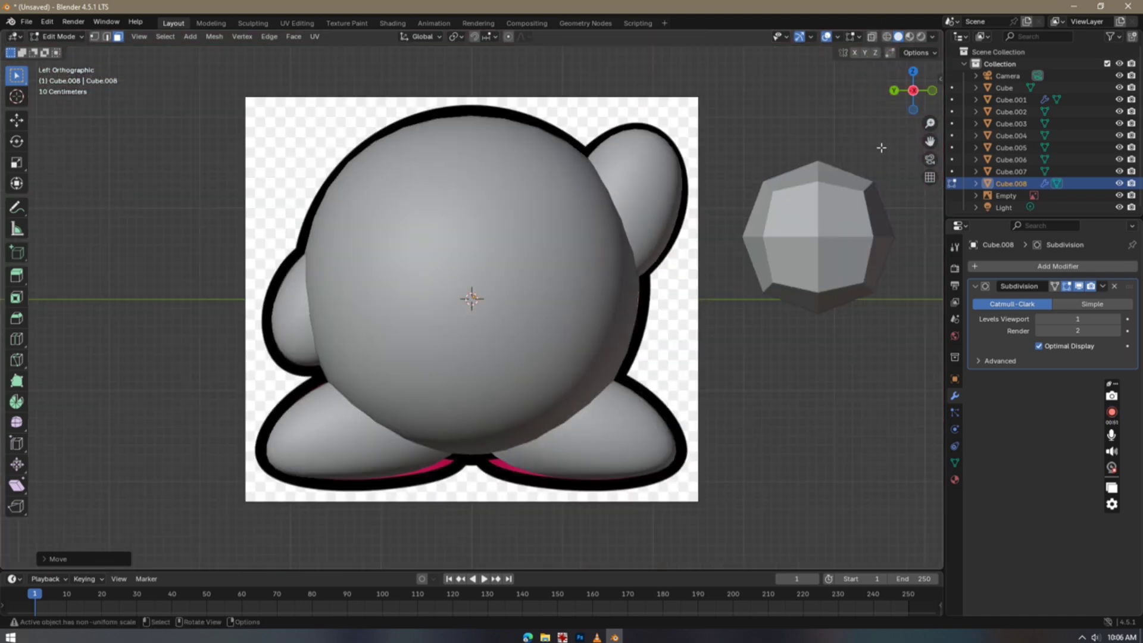
# Try lowering the mouth's top face slightly in right view
pyautogui.click(913, 91)
pyautogui.scroll(5, 565, 330)
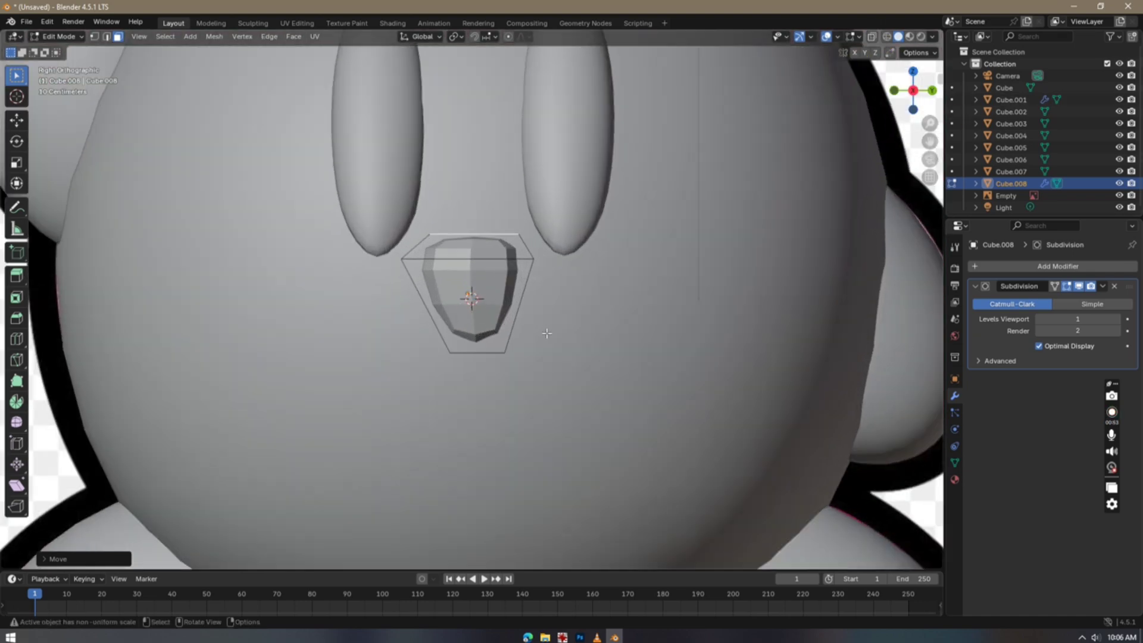
pyautogui.press('g')
pyautogui.click(544, 336)
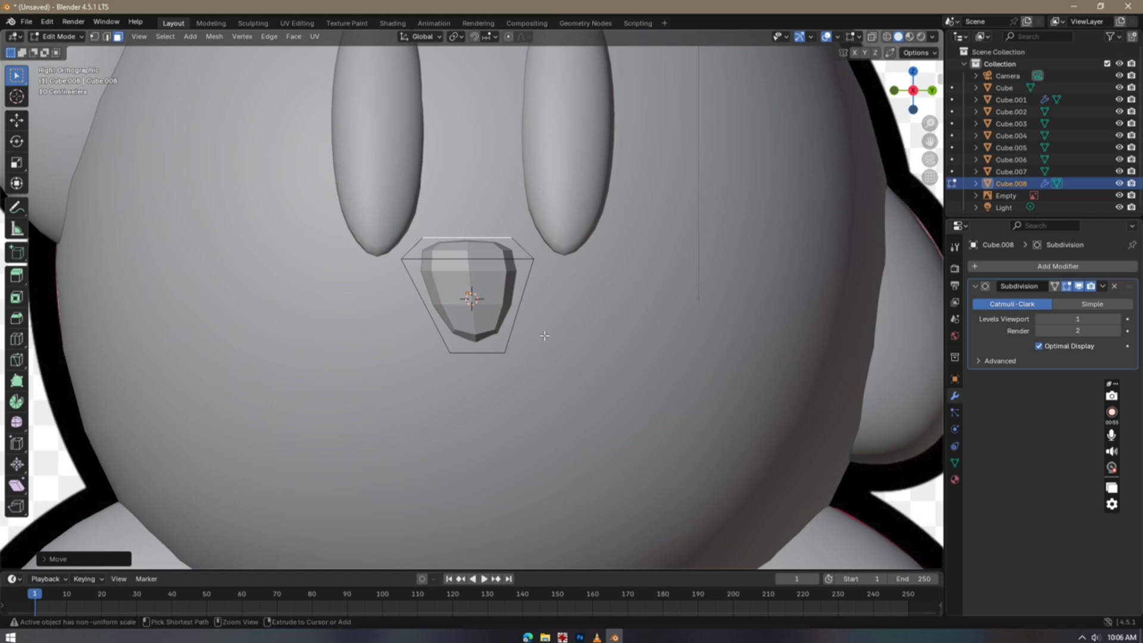
# Undo back to the mouth's untapered top face, and raise its bottom face about 0.1 m
pyautogui.hotkey('ctrl', 'z')
pyautogui.hotkey('ctrl', 'z')
pyautogui.hotkey('ctrl', 'z')
pyautogui.hotkey('ctrl', 'z')
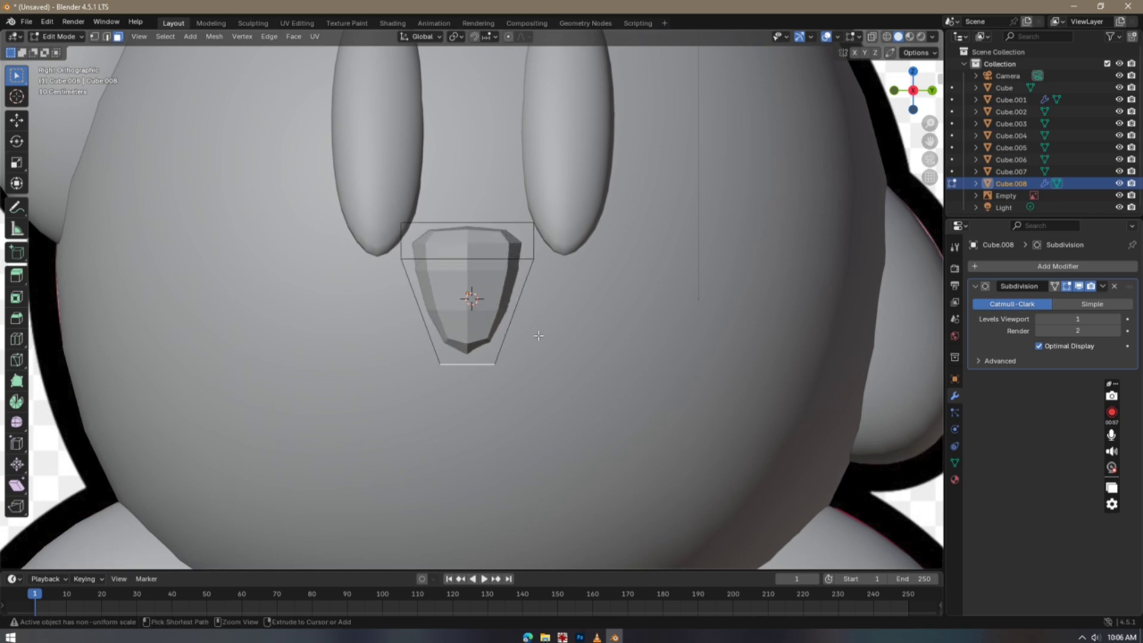
pyautogui.press('g')
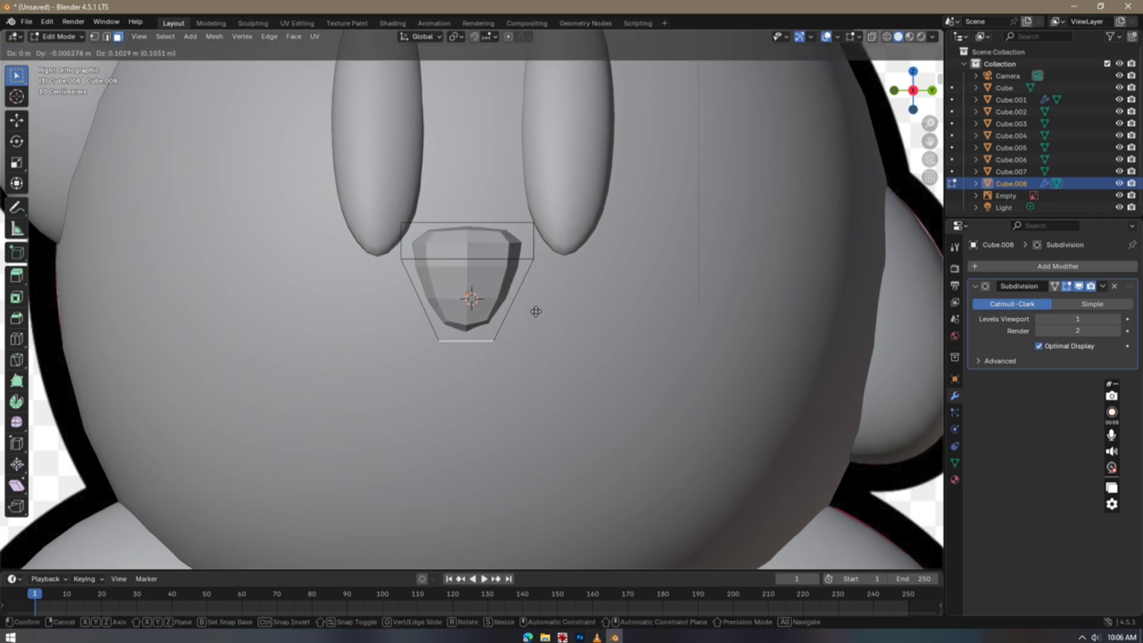
pyautogui.click(538, 311)
# In Object Mode, squash the mouth vertically and reposition it slightly lower between the eyes
pyautogui.press('Tab')
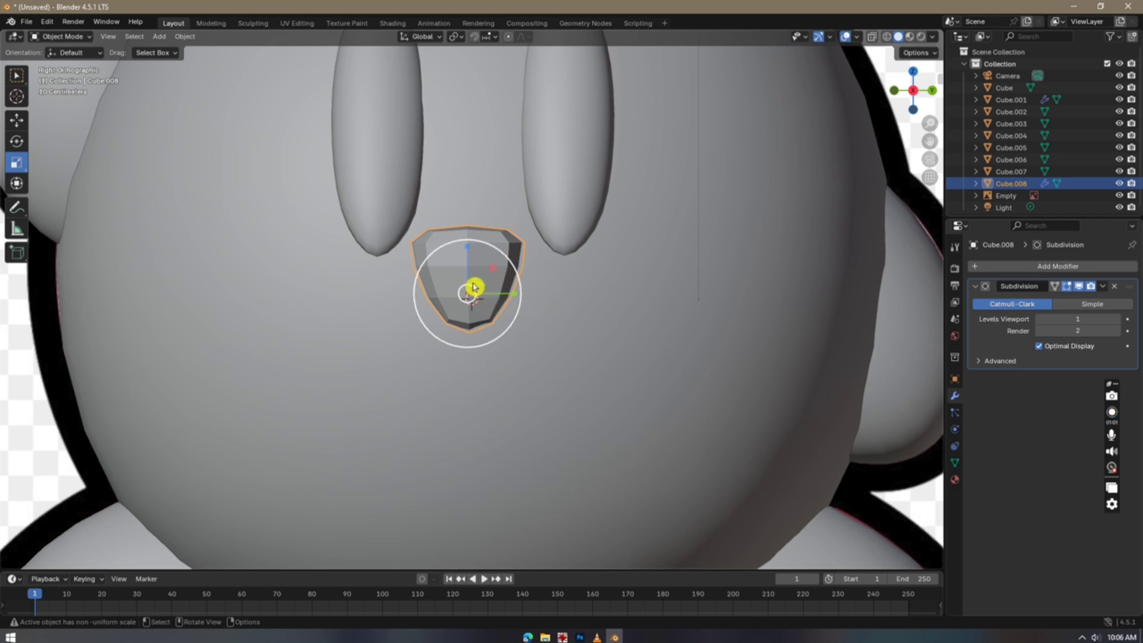
pyautogui.moveTo(472, 264); pyautogui.dragTo(473, 273)
pyautogui.press('g')
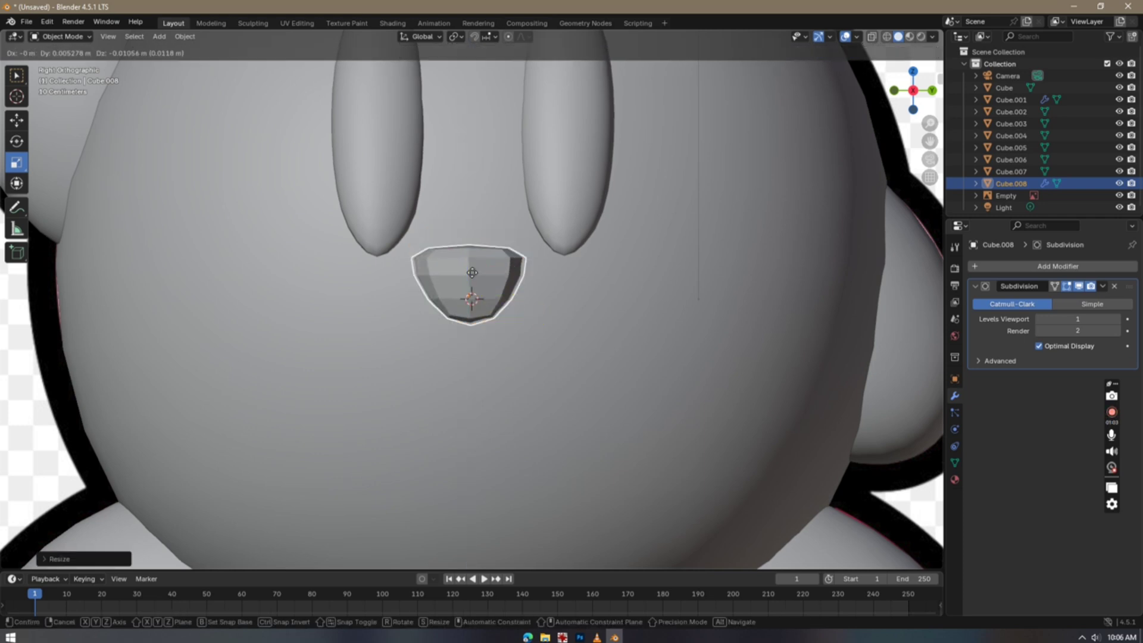
pyautogui.click(470, 280)
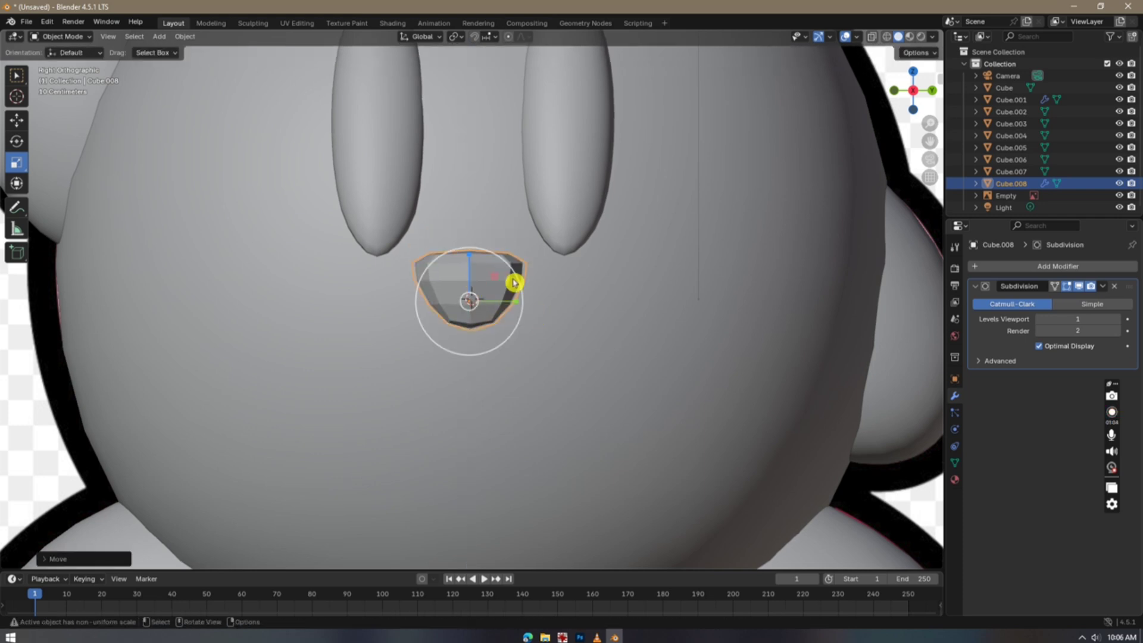
# Raise the mouth's Subdivision viewport level to 3 and apply the modifier
pyautogui.click(1120, 321)
pyautogui.click(1120, 322)
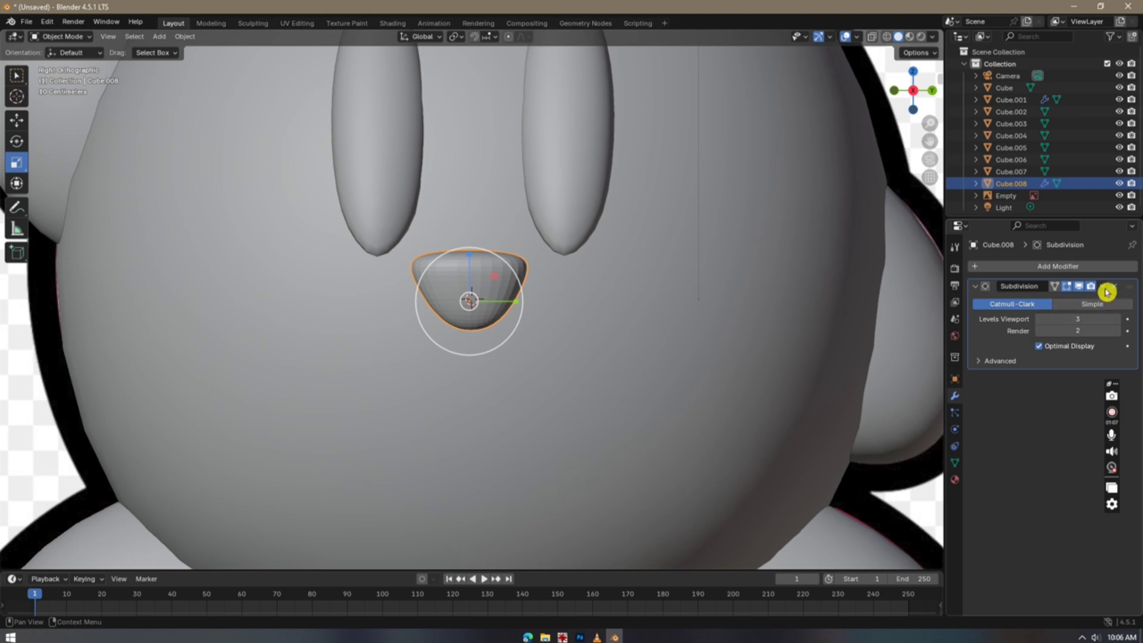
pyautogui.click(1099, 289)
pyautogui.click(1082, 300)
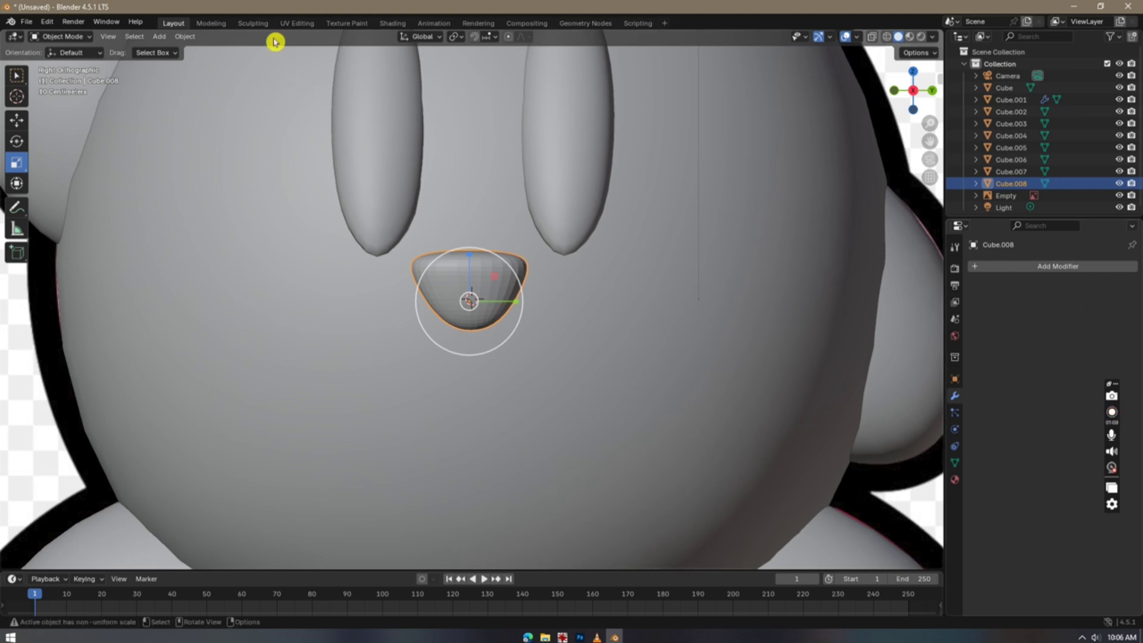
# Sculpt the mouth with the Elastic Grab brush to fit the reference mouth, and return to the Layout workspace
pyautogui.click(253, 25)
pyautogui.scroll(4, 421, 288)
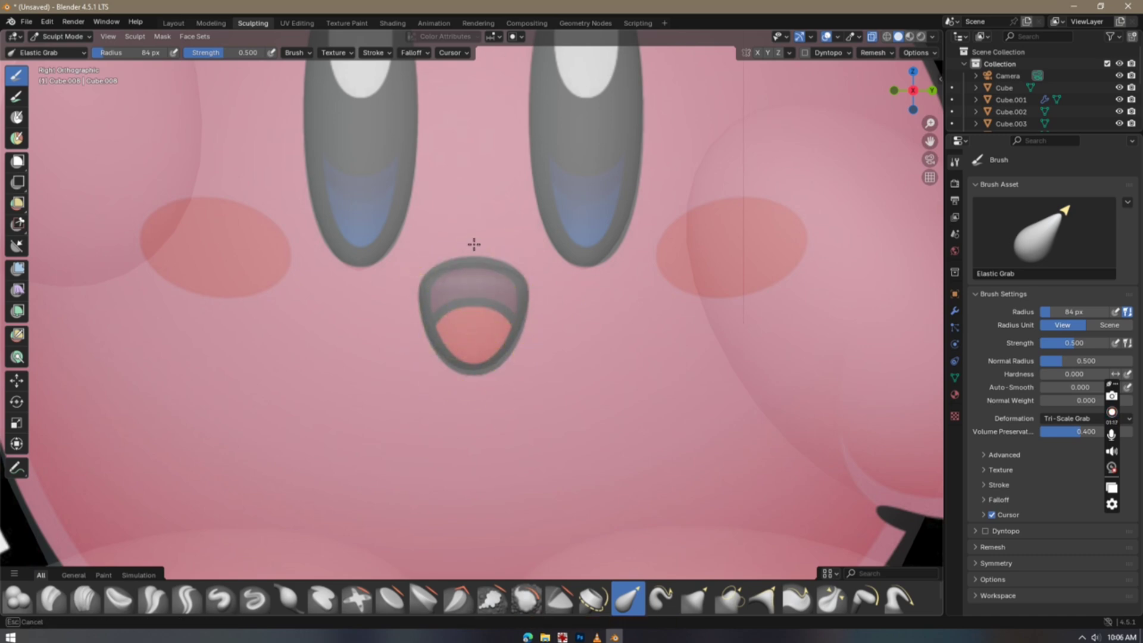
pyautogui.click(171, 23)
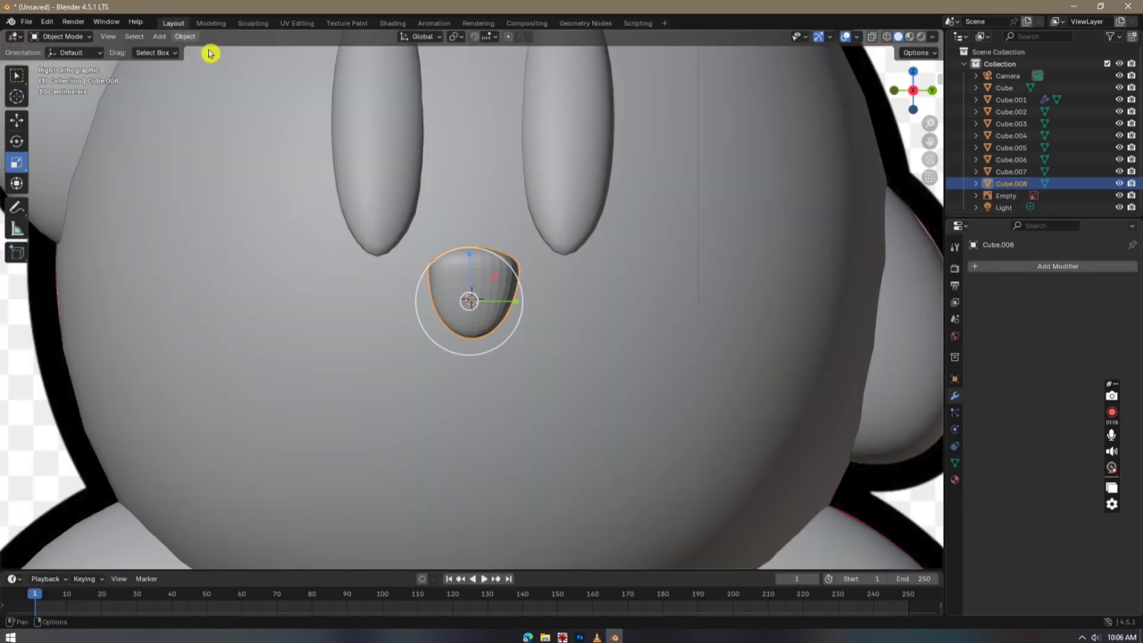
# Shade the mouth smooth and clear the selection
pyautogui.rightClick(428, 310)
pyautogui.click(619, 338)
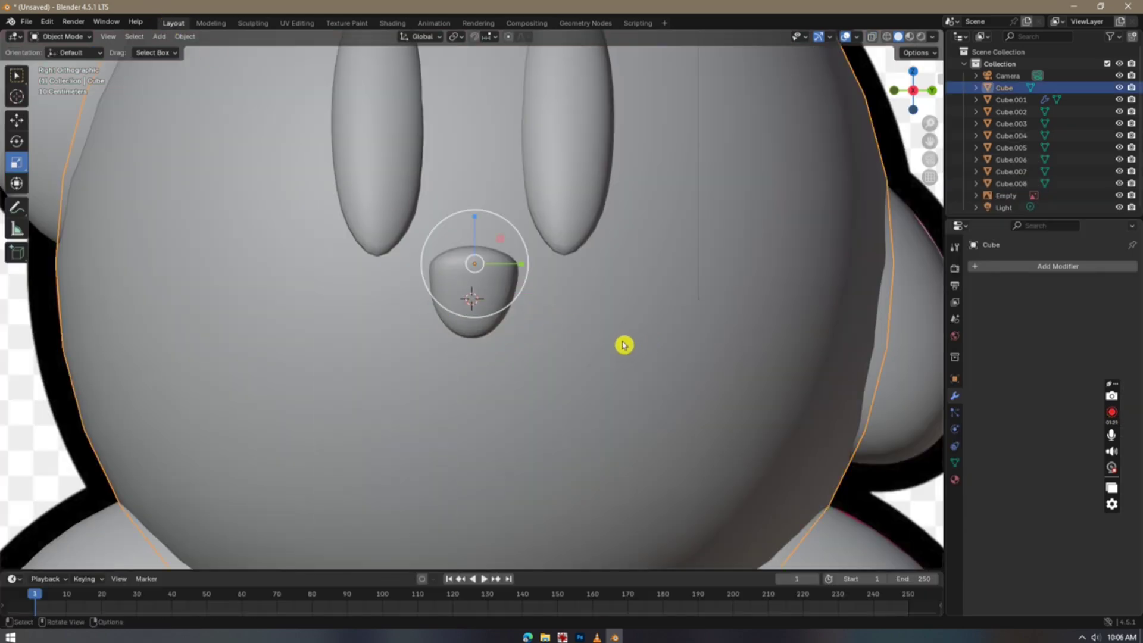
pyautogui.scroll(-7, 614, 352)
pyautogui.scroll(-2, 614, 351)
pyautogui.click(679, 342)
# Duplicate the eye nearer the lowered arm and place the copy beside it, towards that arm
pyautogui.scroll(5, 306, 285)
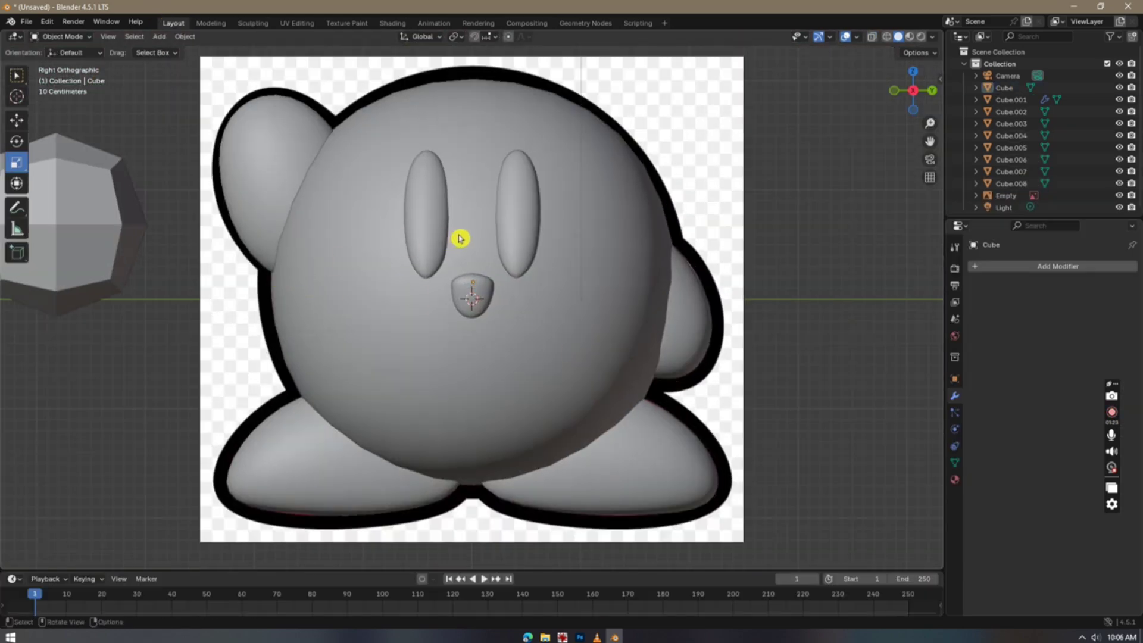
pyautogui.click(505, 231)
pyautogui.hotkey('shift', 'd')
pyautogui.click(569, 257)
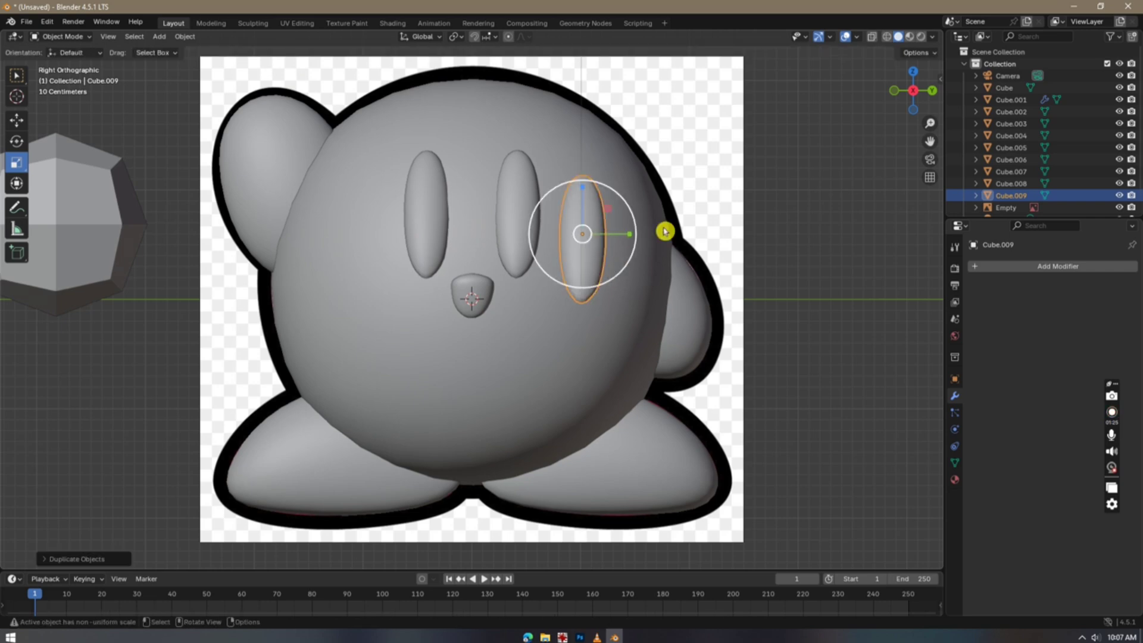
# Rotate the duplicated eye until nearly horizontal and scale it to about half size as a cheek
pyautogui.press('r')
pyautogui.click(681, 391)
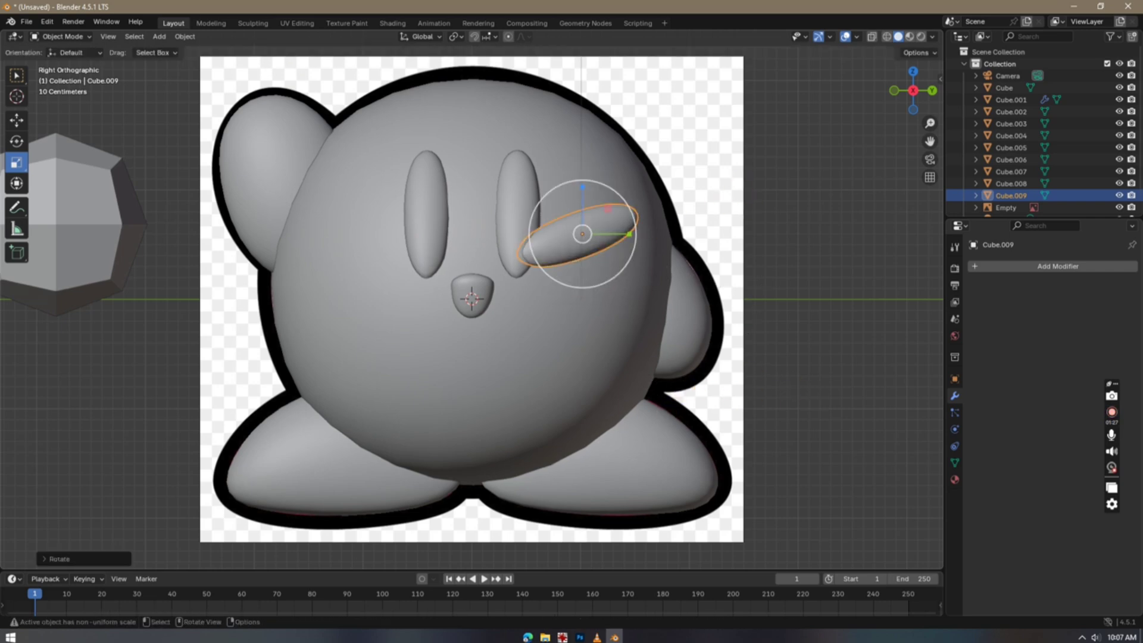
pyautogui.press('s')
pyautogui.click(625, 291)
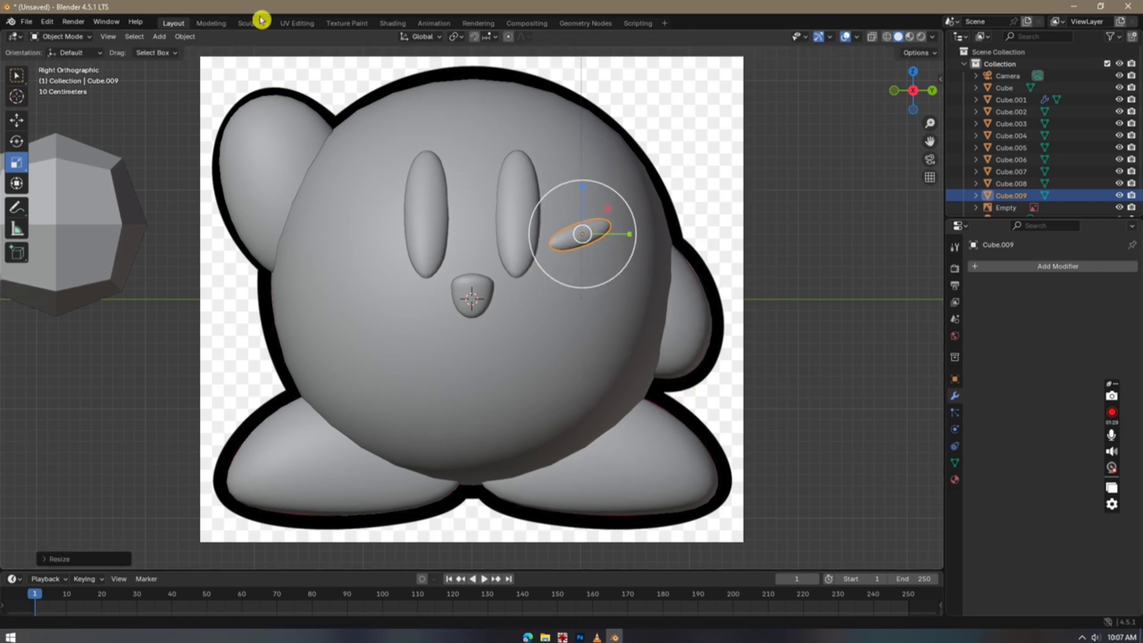
# With X-ray display on, move the cheek over the reference blush mark and rotate it slightly to align
pyautogui.click(872, 37)
pyautogui.scroll(4, 643, 284)
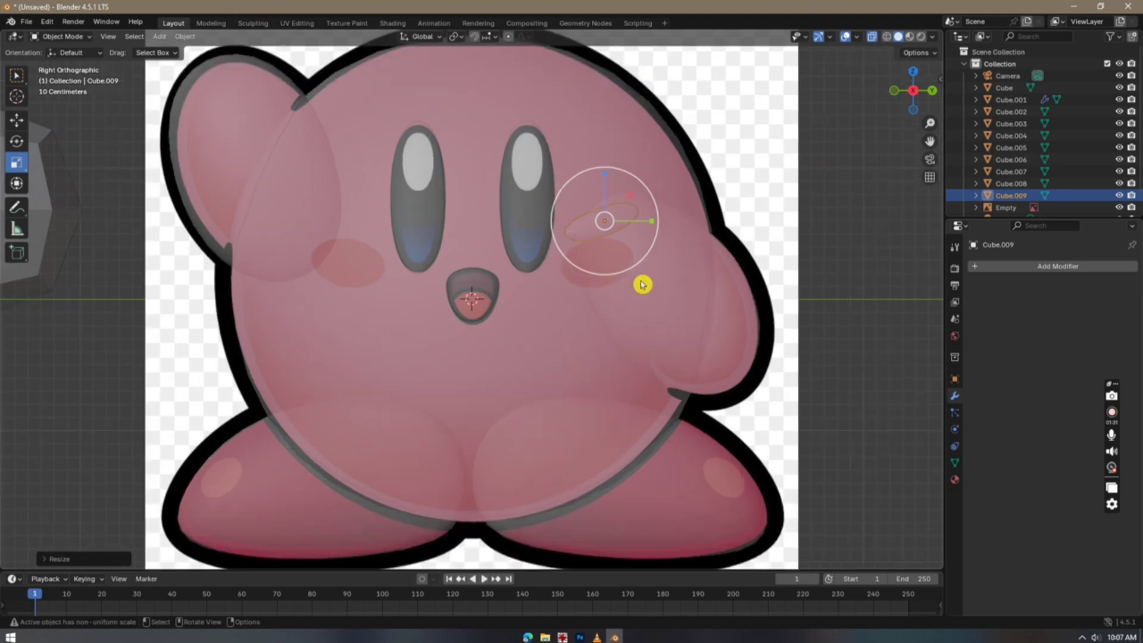
pyautogui.press('g')
pyautogui.click(632, 357)
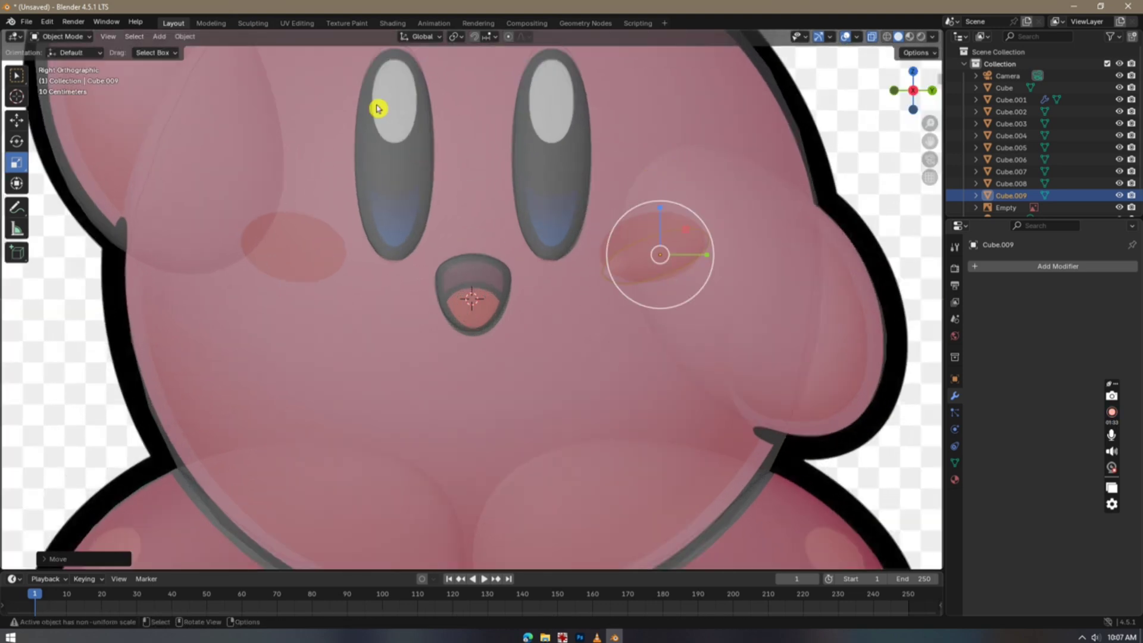
pyautogui.press('r')
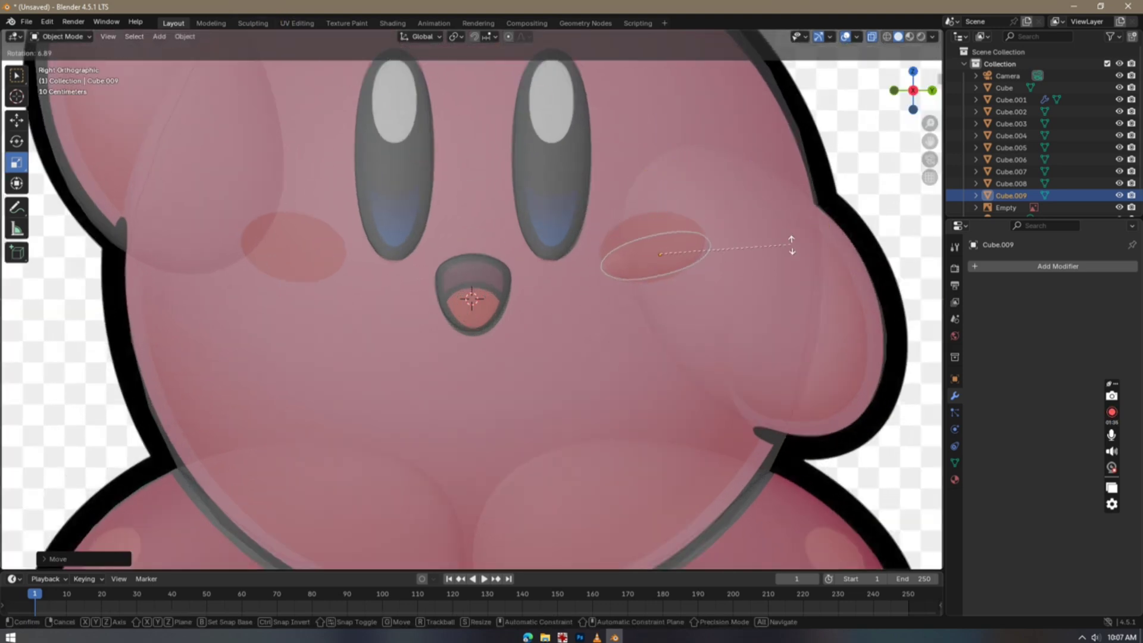
pyautogui.click(794, 248)
# Sculpt the cheek with the Elastic Grab brush to fill the reference blush mark, and turn off X-ray display in Layout
pyautogui.click(253, 23)
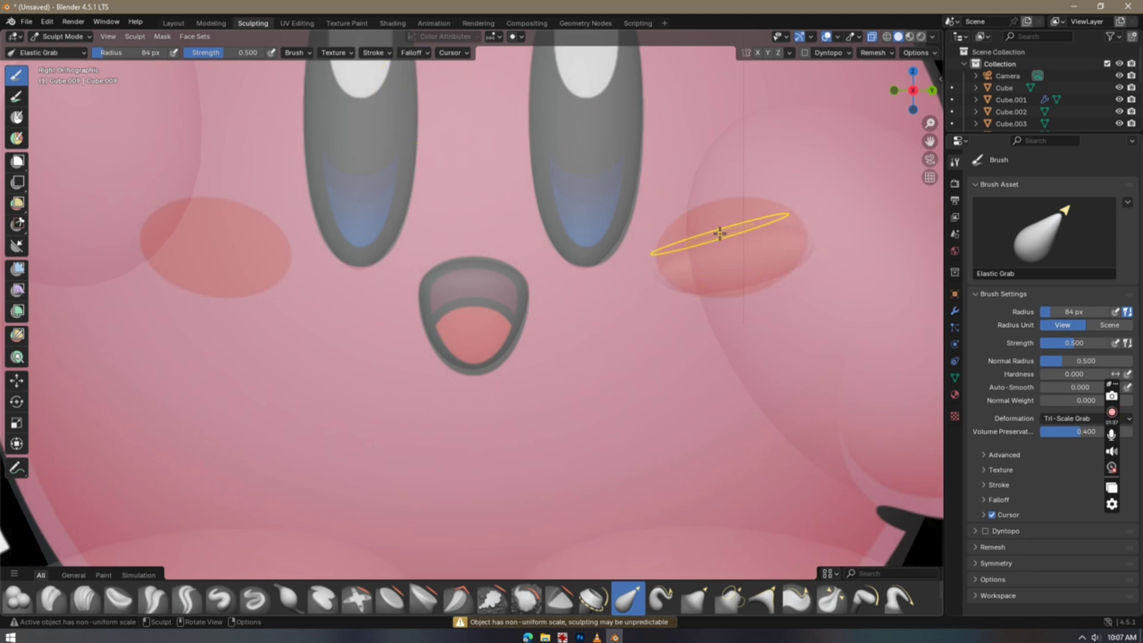
pyautogui.moveTo(722, 238); pyautogui.dragTo(707, 189)
pyautogui.moveTo(688, 107)
pyautogui.mouseDown()
pyautogui.moveTo(786, 178)
pyautogui.moveTo(677, 248)
pyautogui.moveTo(667, 225)
pyautogui.moveTo(745, 286)
pyautogui.moveTo(753, 325)
pyautogui.moveTo(809, 246)
pyautogui.moveTo(657, 262)
pyautogui.mouseUp()
pyautogui.click(175, 23)
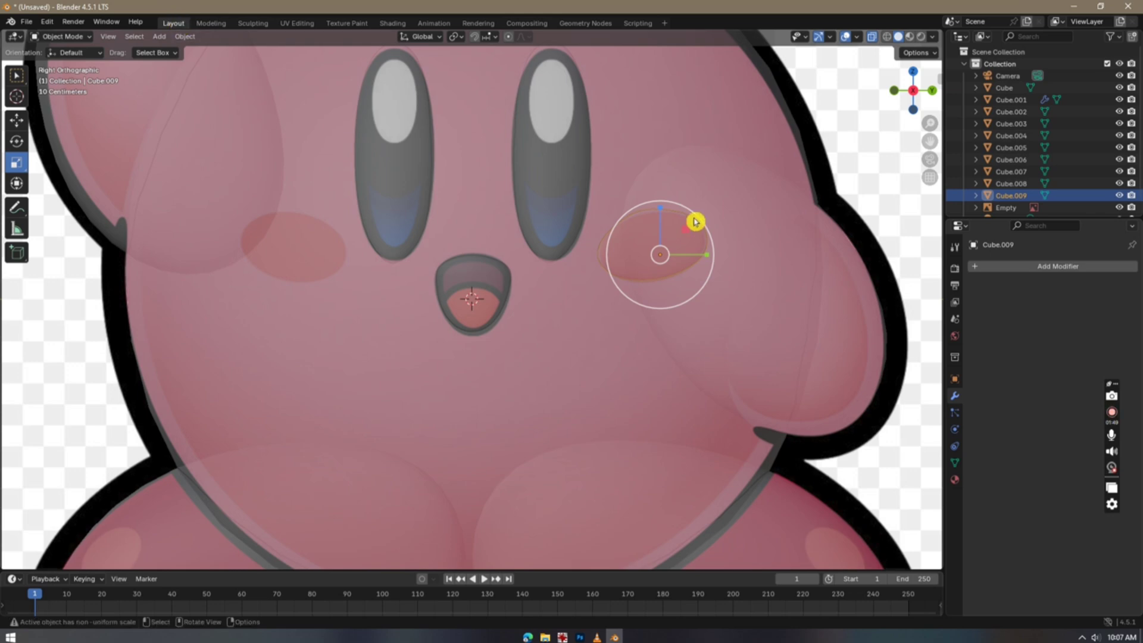
pyautogui.click(873, 37)
pyautogui.scroll(-3, 743, 207)
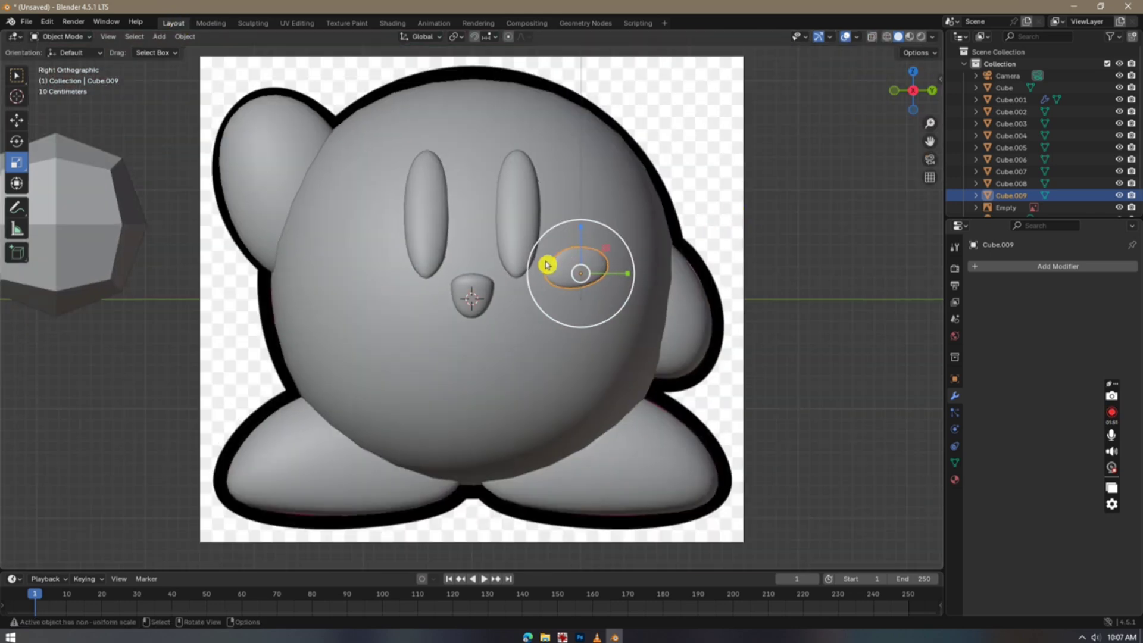
# Duplicate the cheek to the other side of the face, mirror the copy along global Y, and deselect it
pyautogui.click(773, 296)
pyautogui.click(595, 271)
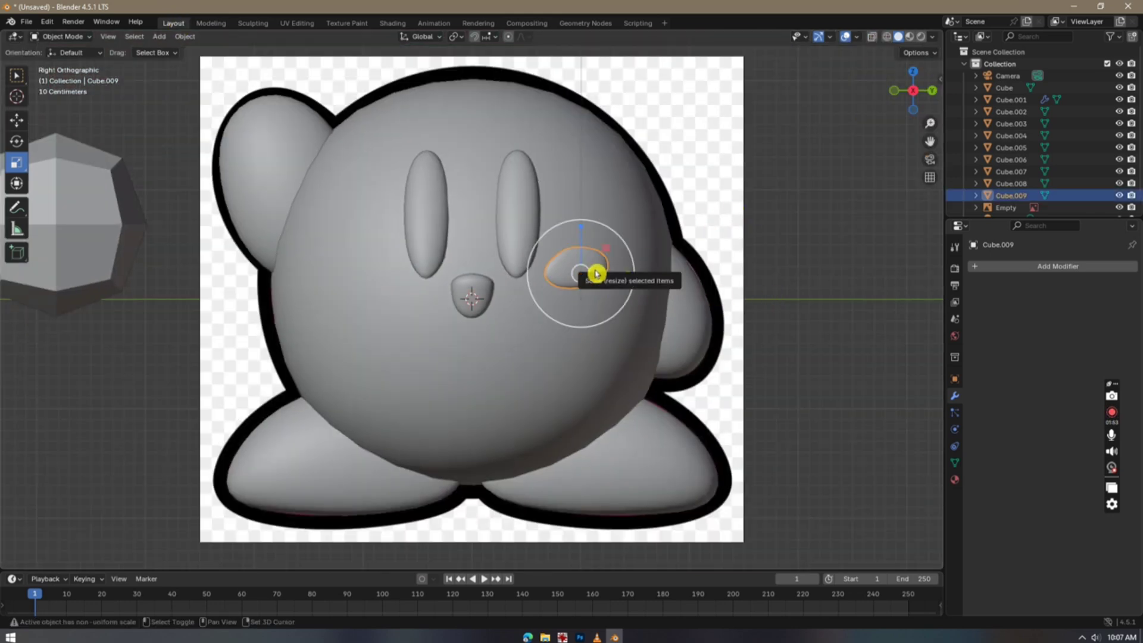
pyautogui.hotkey('shift', 'd')
pyautogui.click(399, 290)
pyautogui.rightClick(395, 289)
pyautogui.moveTo(347, 427)
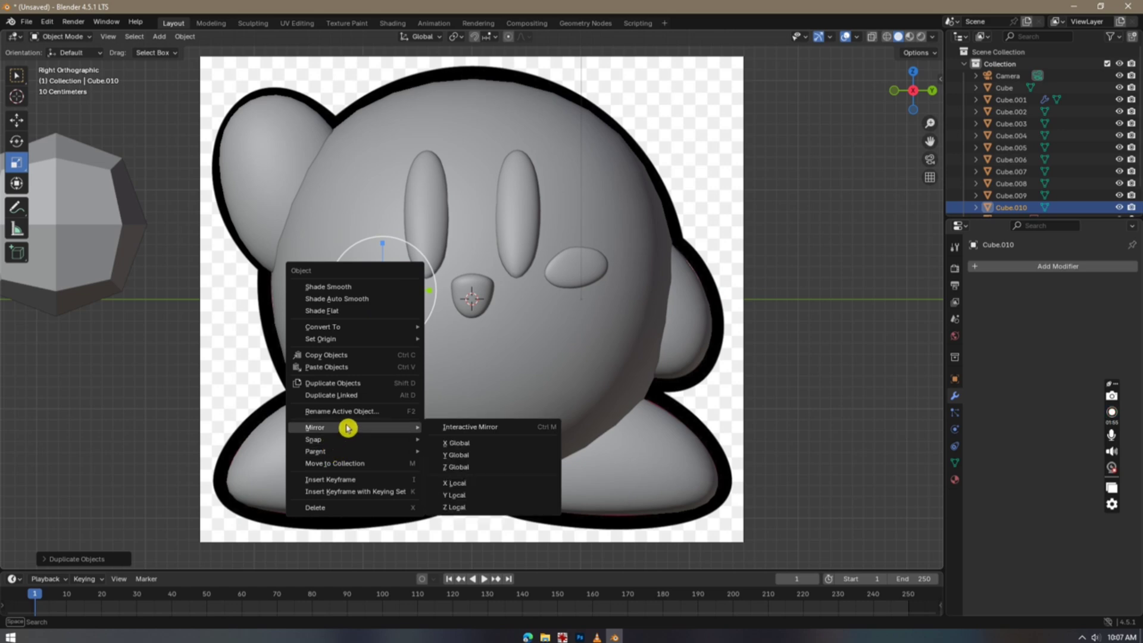
pyautogui.click(460, 455)
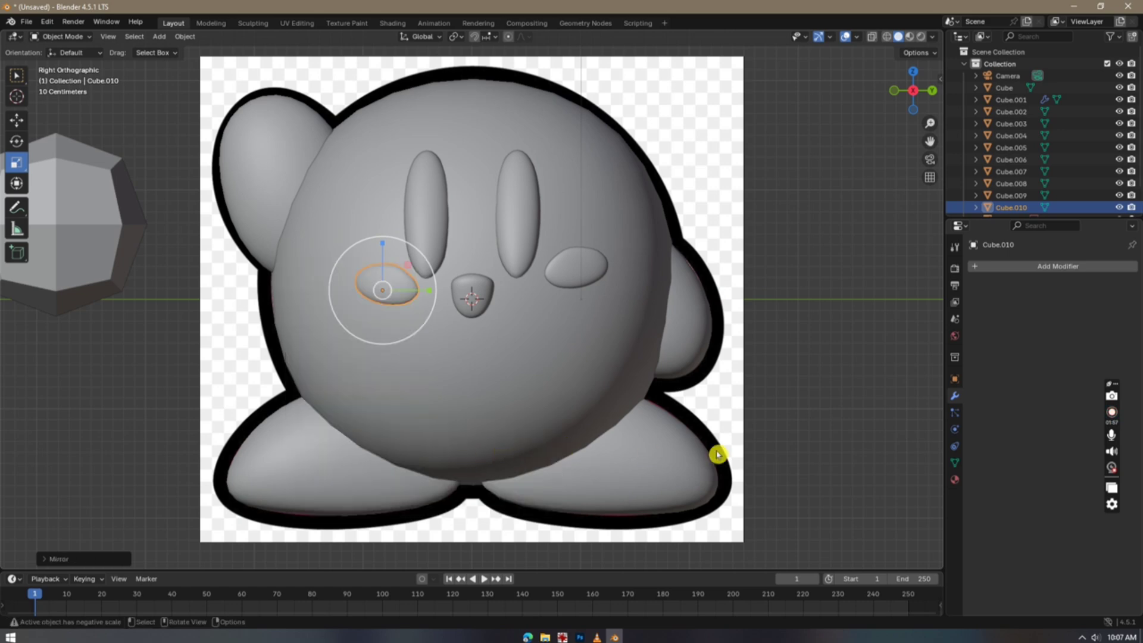
pyautogui.hotkey('alt', 'a')
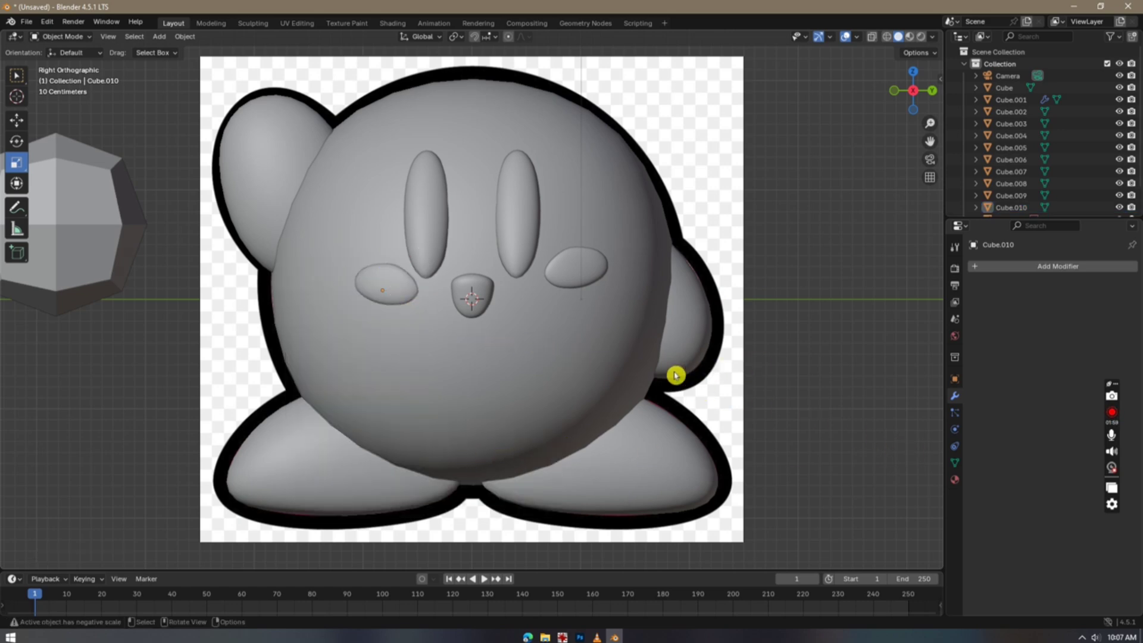
# Set the body material's base color to pink (#E73493FF) and show the viewport in Material Preview
pyautogui.scroll(-4, 581, 365)
pyautogui.scroll(2, 551, 365)
pyautogui.click(551, 365)
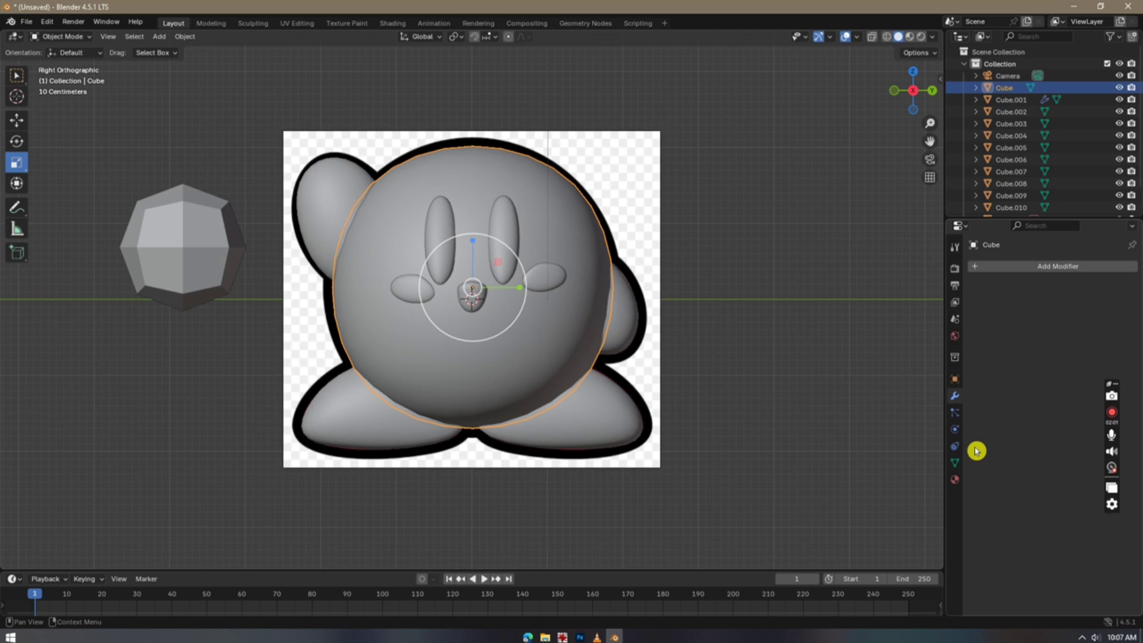
pyautogui.click(953, 484)
pyautogui.click(1078, 392)
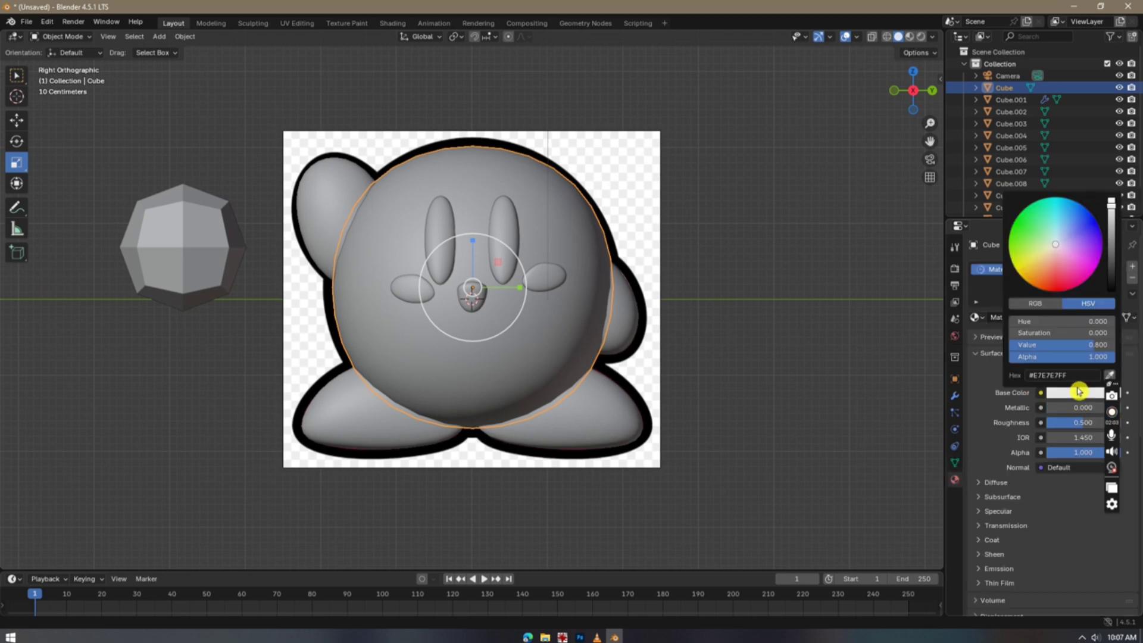
pyautogui.click(909, 37)
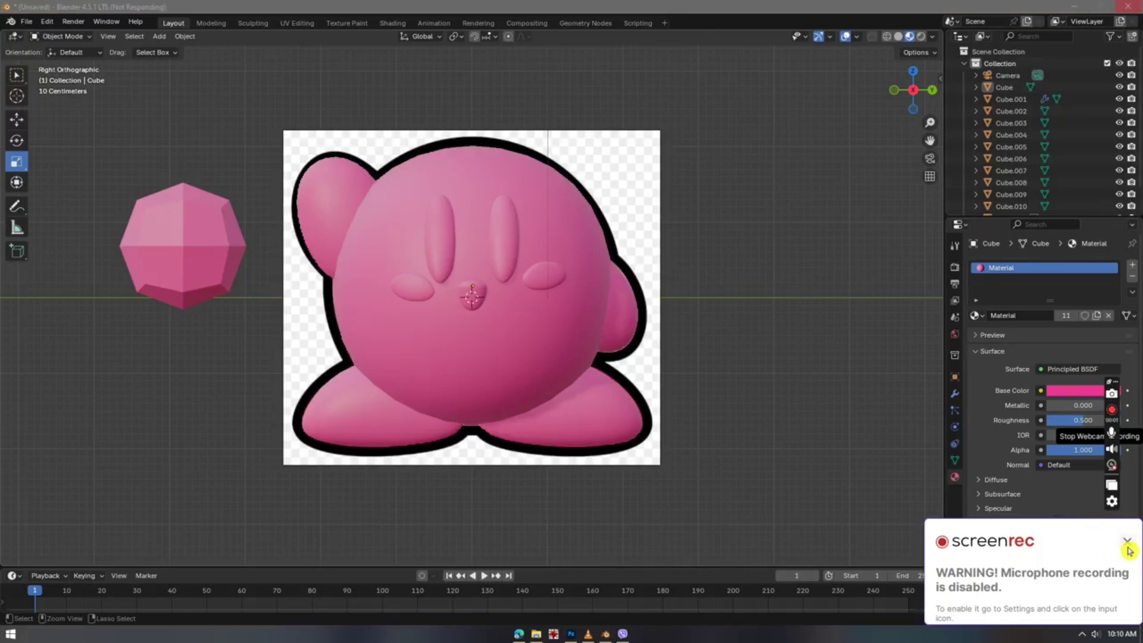
pyautogui.click(1127, 545)
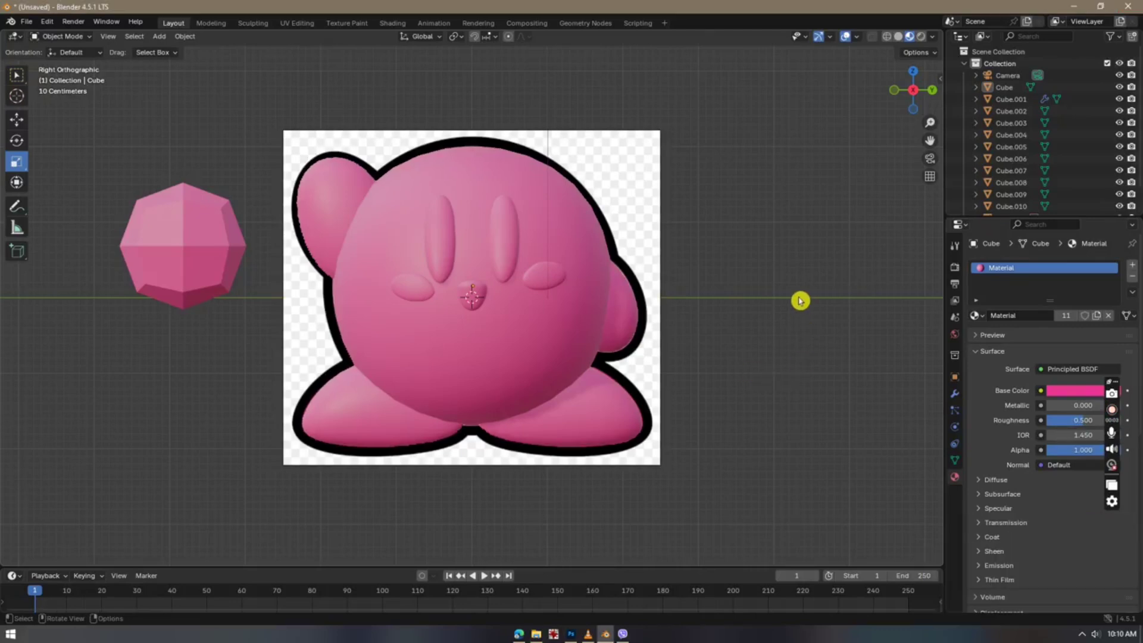
pyautogui.click(1068, 394)
pyautogui.click(744, 296)
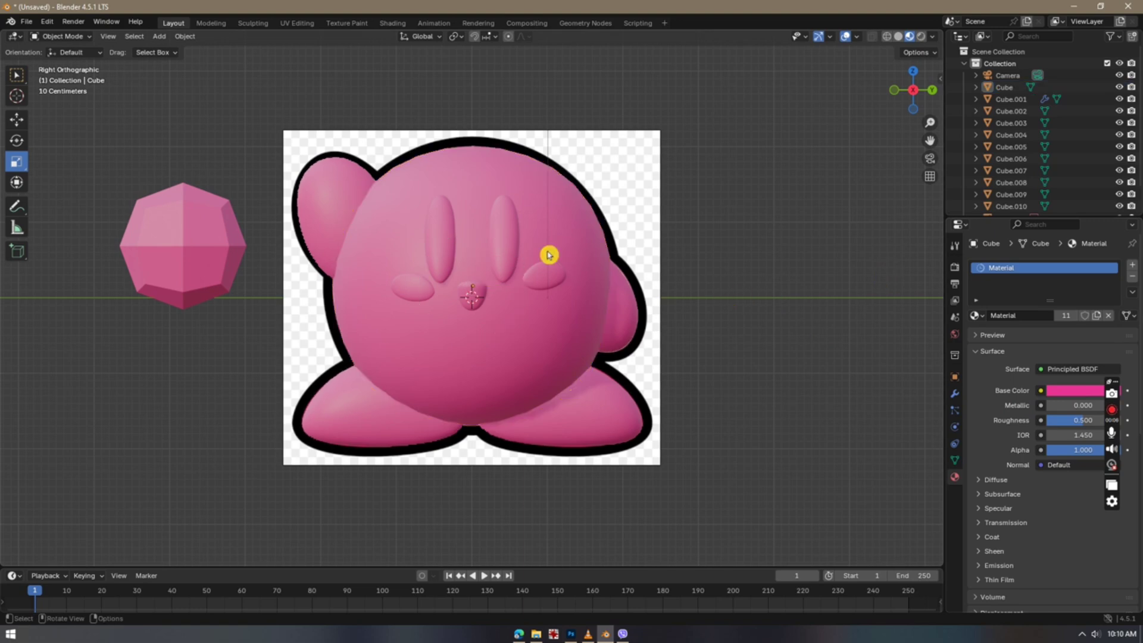
pyautogui.click(549, 278)
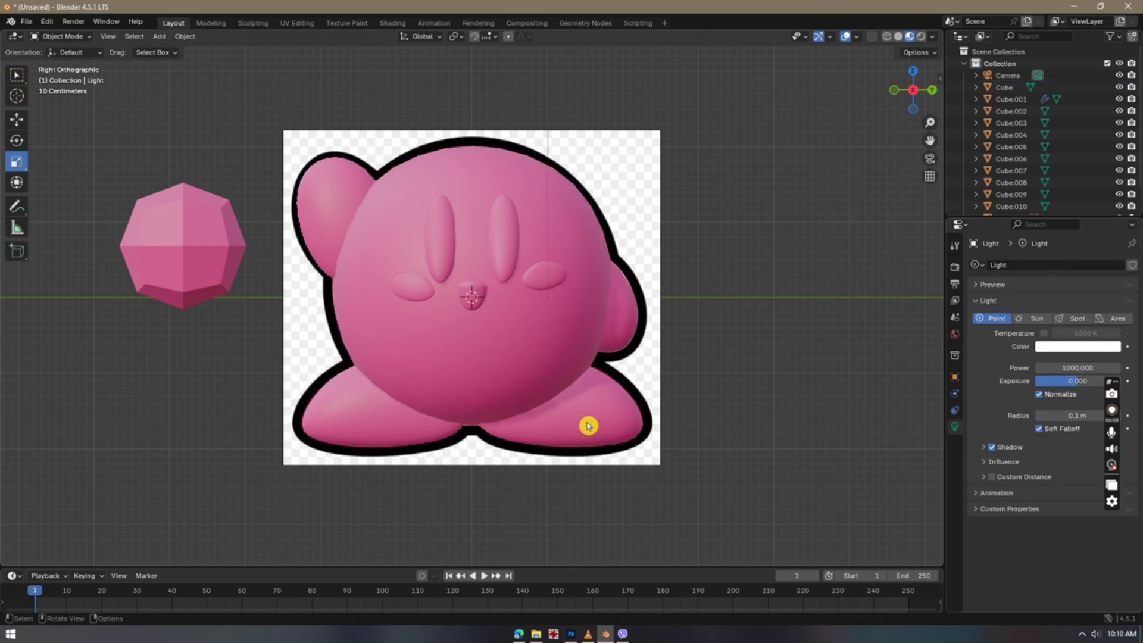
# Give the foot on the view's right side its own copy of the material and set its base color to dark red (#A83648FF)
pyautogui.click(554, 416)
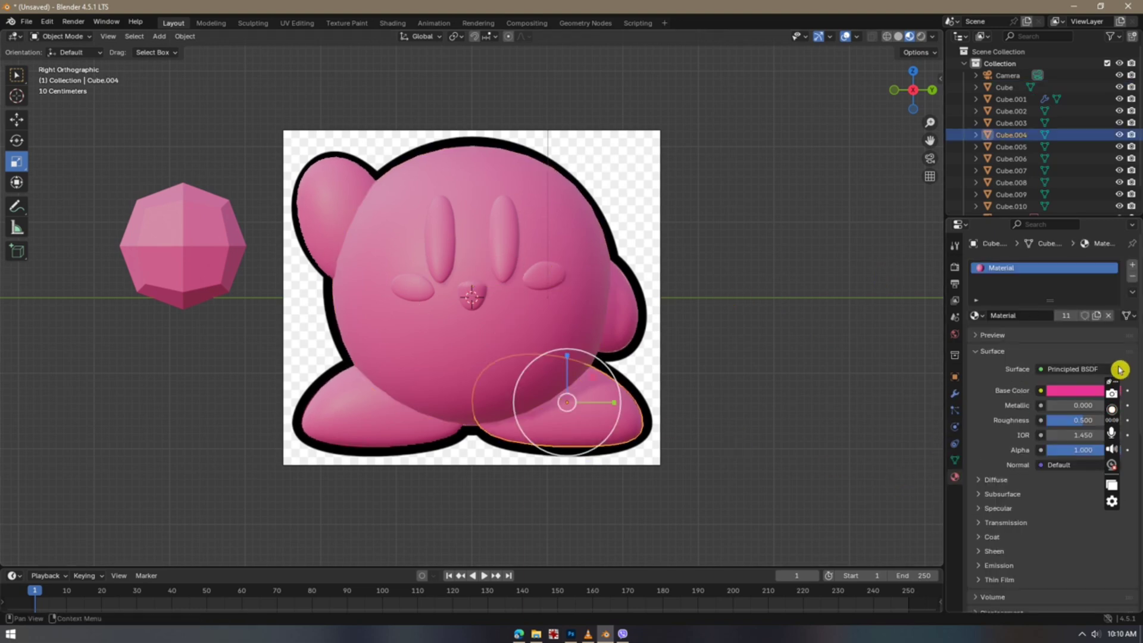
pyautogui.click(1098, 316)
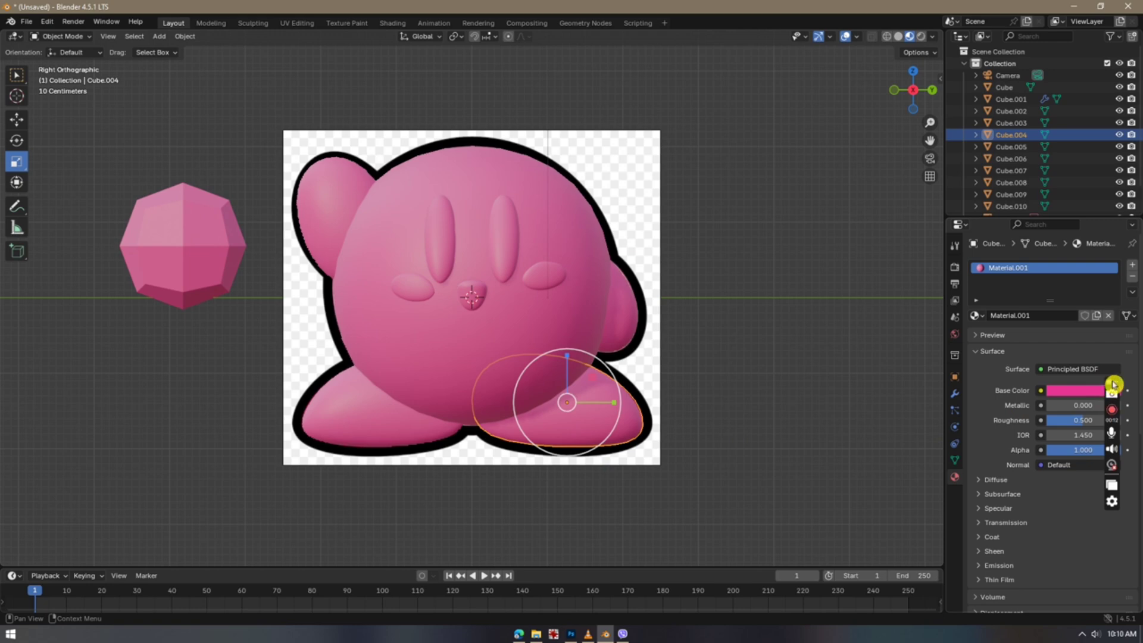
pyautogui.click(1084, 392)
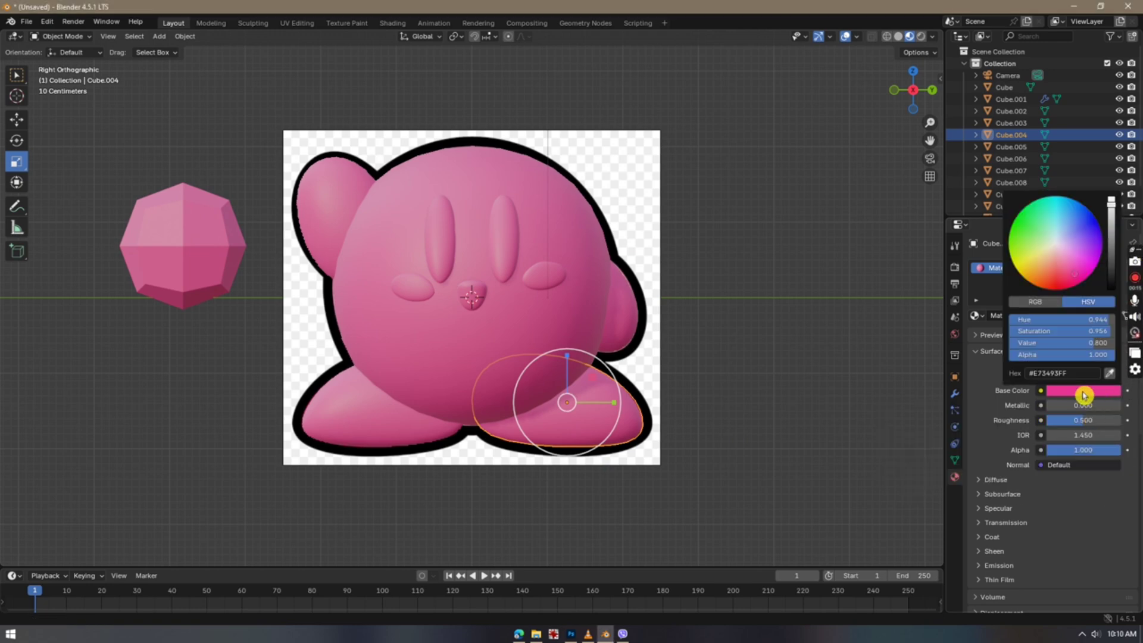
pyautogui.moveTo(1072, 271); pyautogui.dragTo(1111, 257)
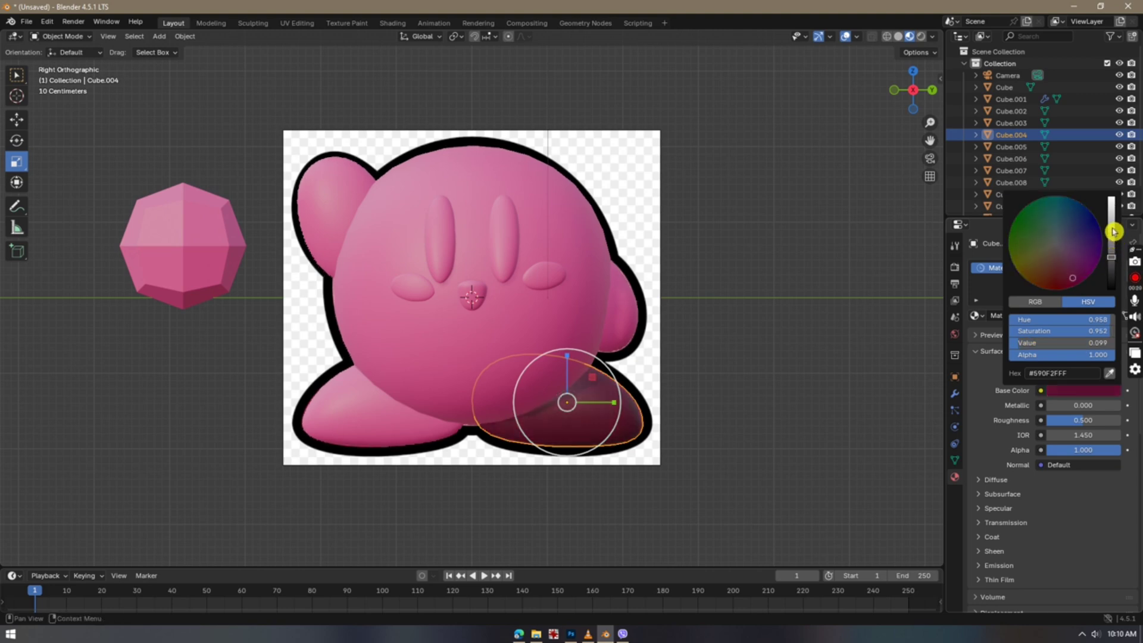
pyautogui.click(1114, 231)
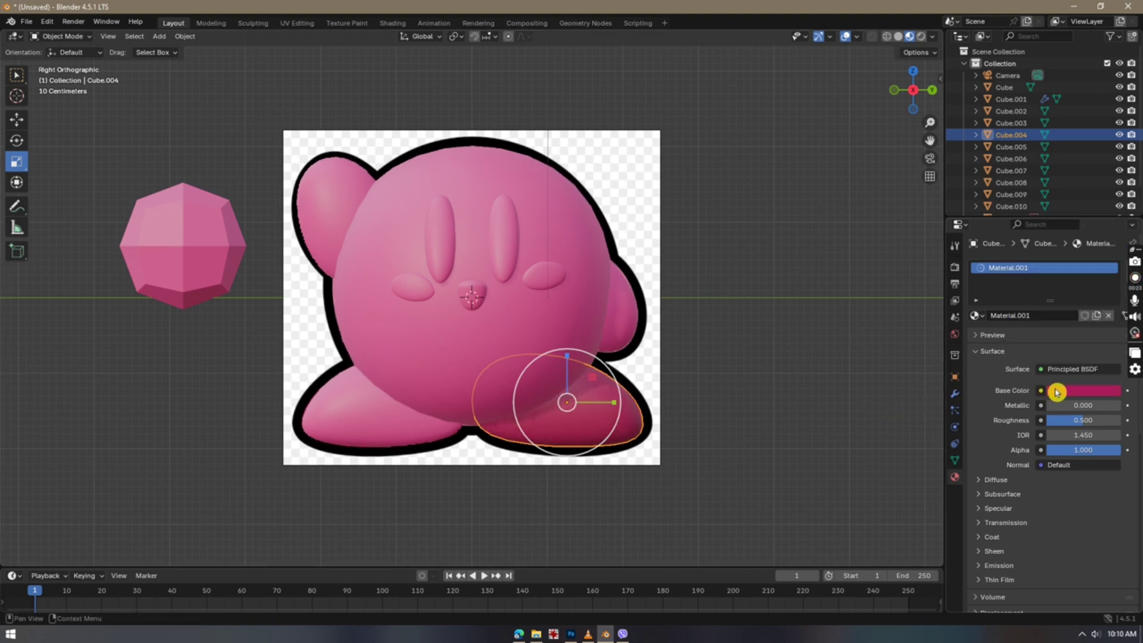
pyautogui.click(1056, 391)
pyautogui.moveTo(1064, 281); pyautogui.dragTo(1061, 274)
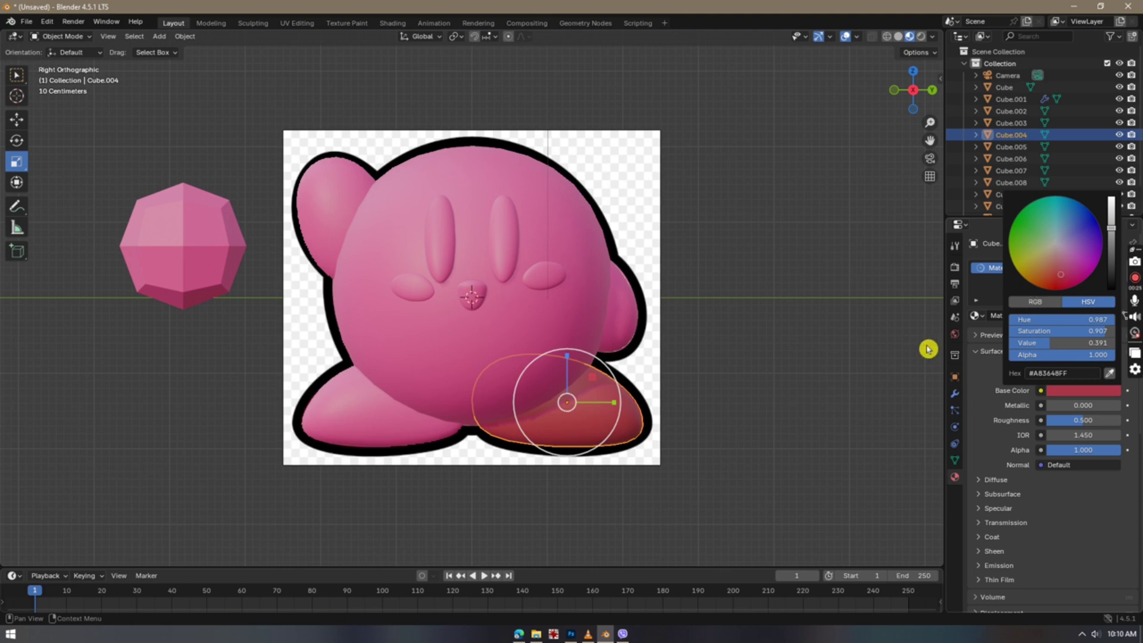
# Change the body's shared material to a softer pink base color (#E76B8AFF)
pyautogui.click(523, 306)
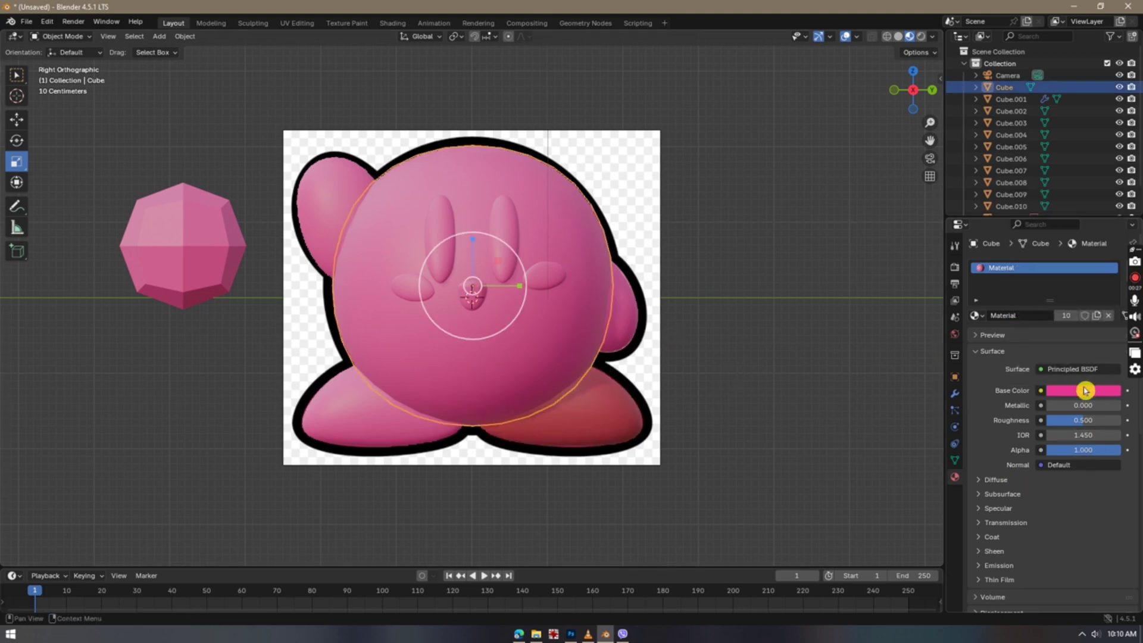
pyautogui.click(1085, 391)
pyautogui.moveTo(1085, 297); pyautogui.dragTo(1066, 267)
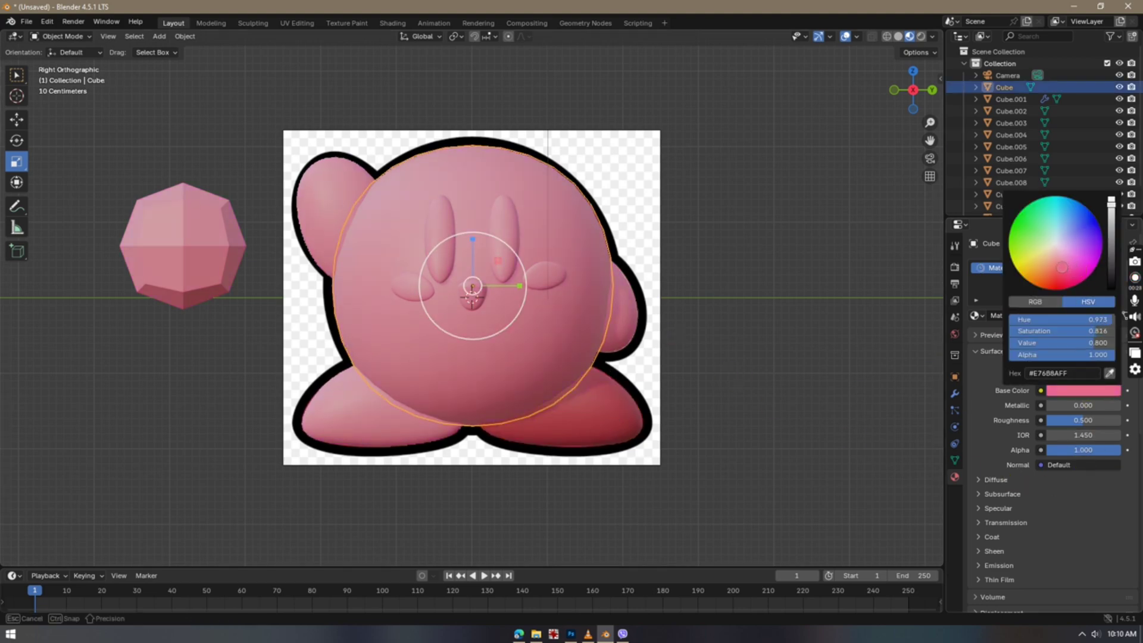
pyautogui.click(378, 439)
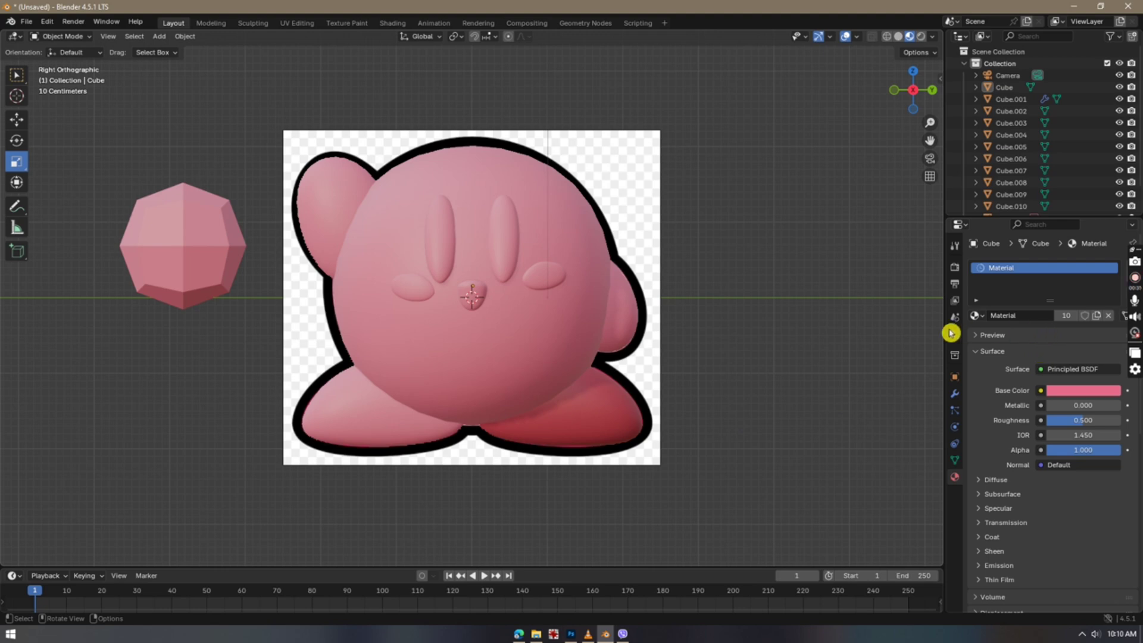
# Assign the existing dark red Material.001 to the foot on the view's left side
pyautogui.click(363, 417)
pyautogui.click(977, 315)
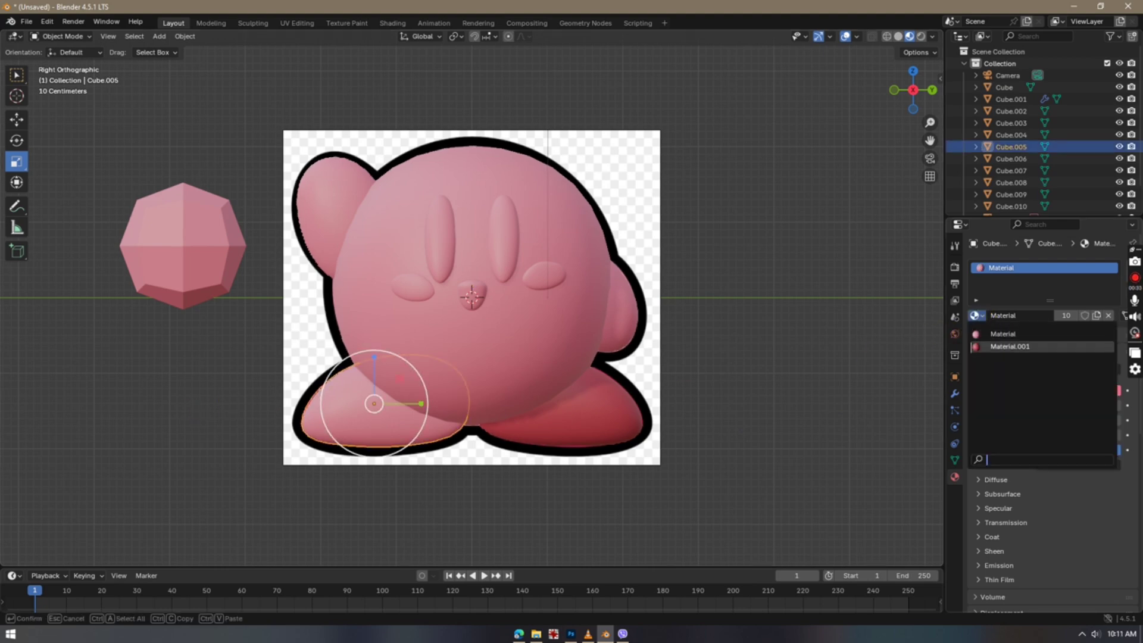
pyautogui.click(975, 346)
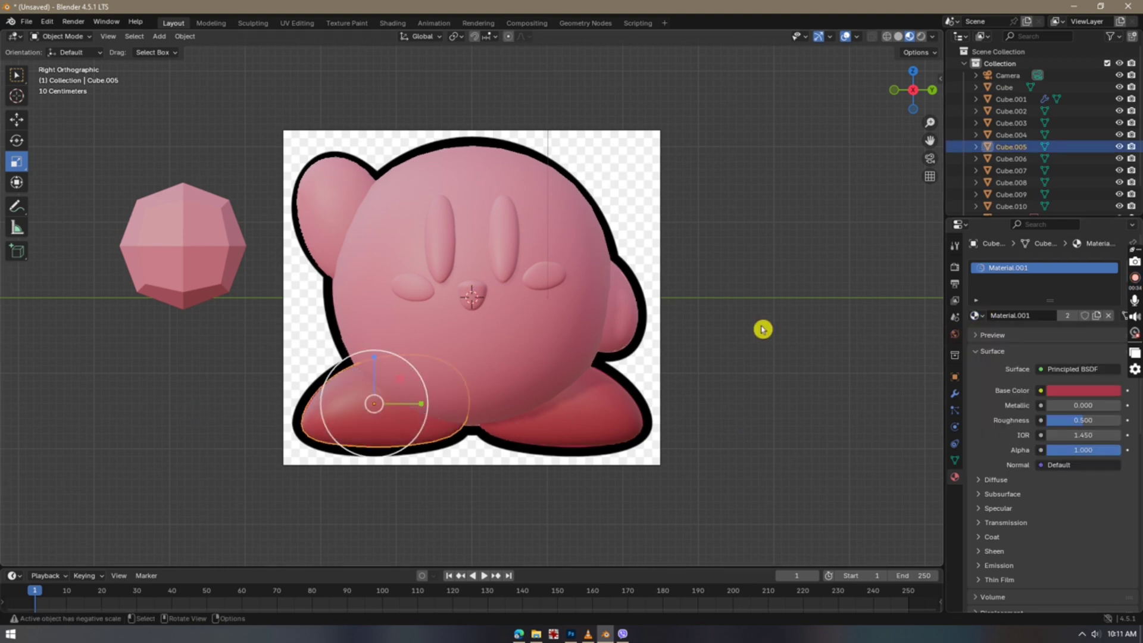
# Give the cheek on the view's right side its own material copy and set its base color to a saturated reddish pink
pyautogui.click(538, 291)
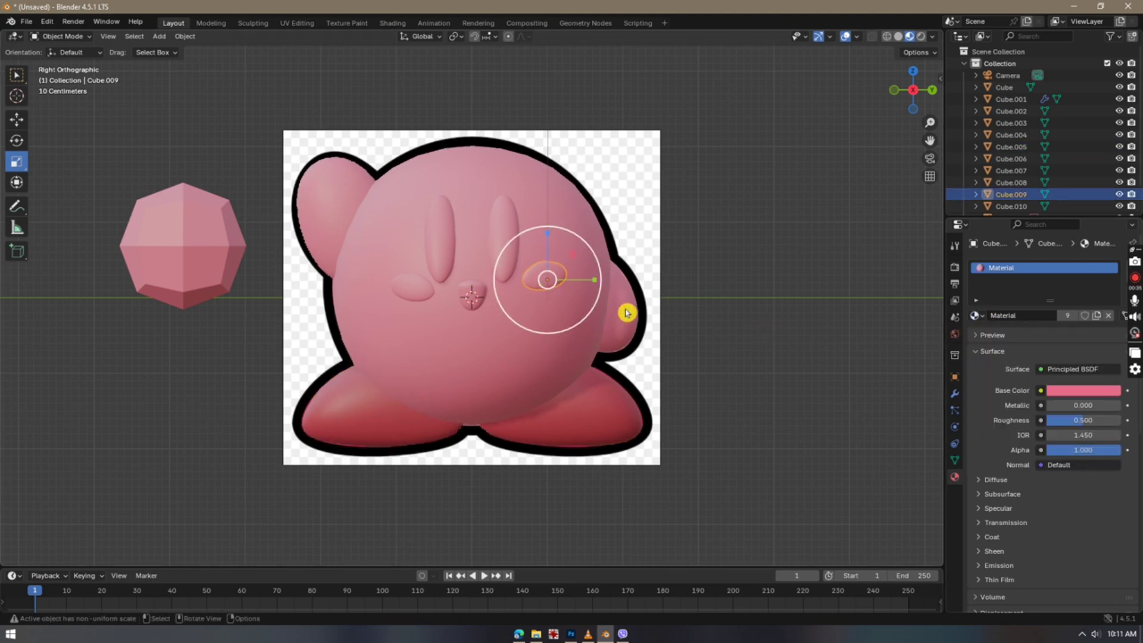
pyautogui.click(1098, 317)
pyautogui.click(1081, 390)
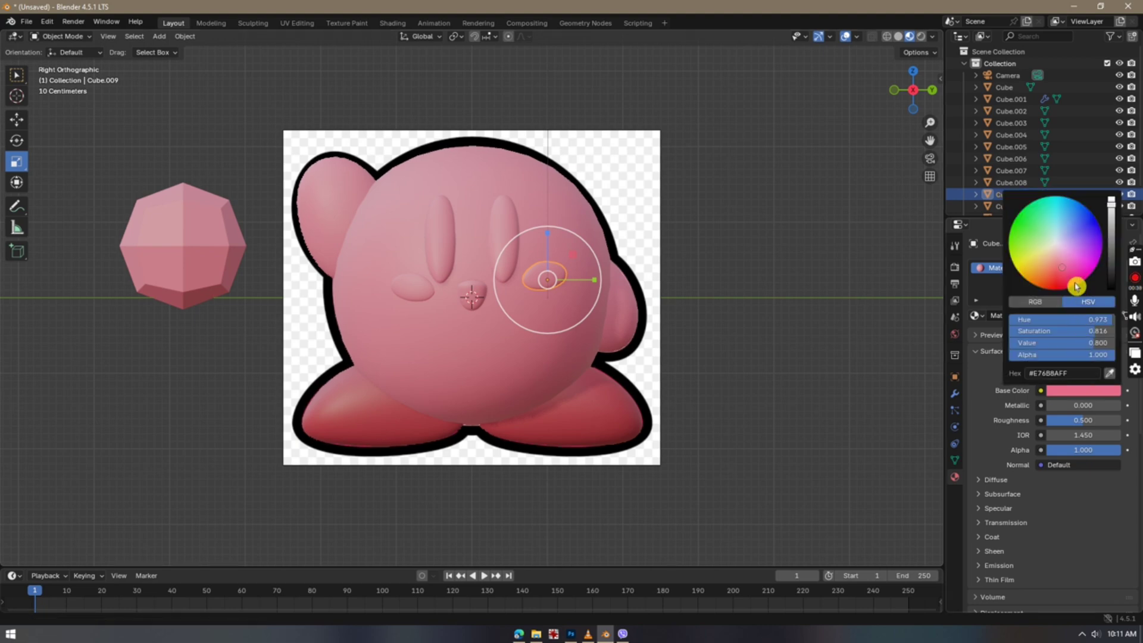
pyautogui.moveTo(1074, 286)
pyautogui.mouseDown()
pyautogui.moveTo(1058, 288)
pyautogui.moveTo(1066, 282)
pyautogui.mouseUp()
# Assign the existing Material.002 to the cheek on the view's left side
pyautogui.click(410, 291)
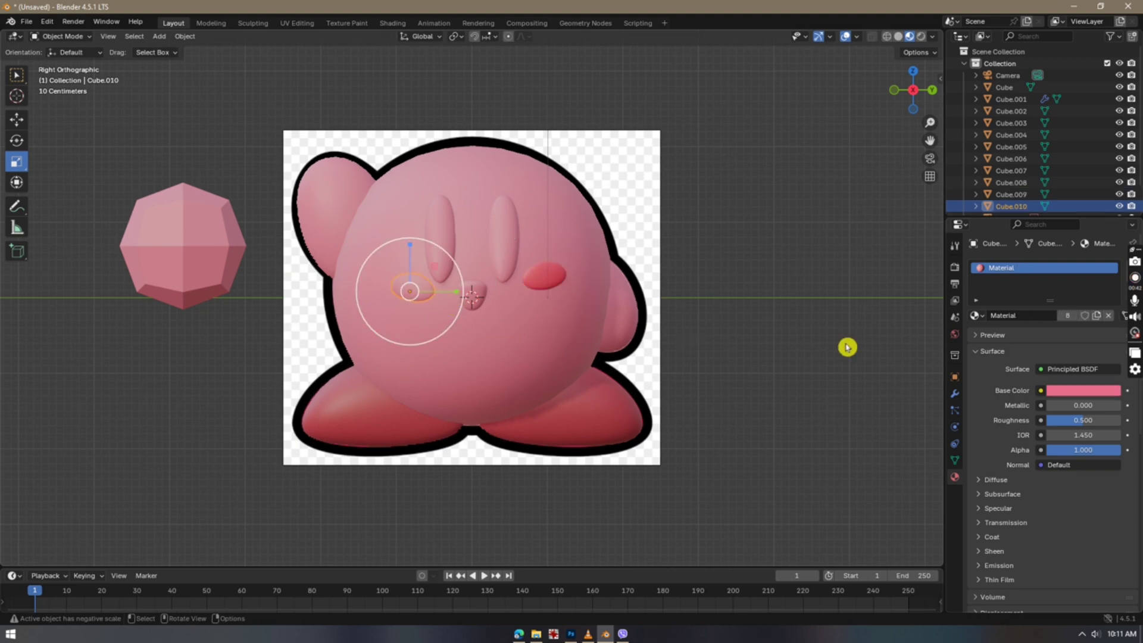
pyautogui.click(976, 316)
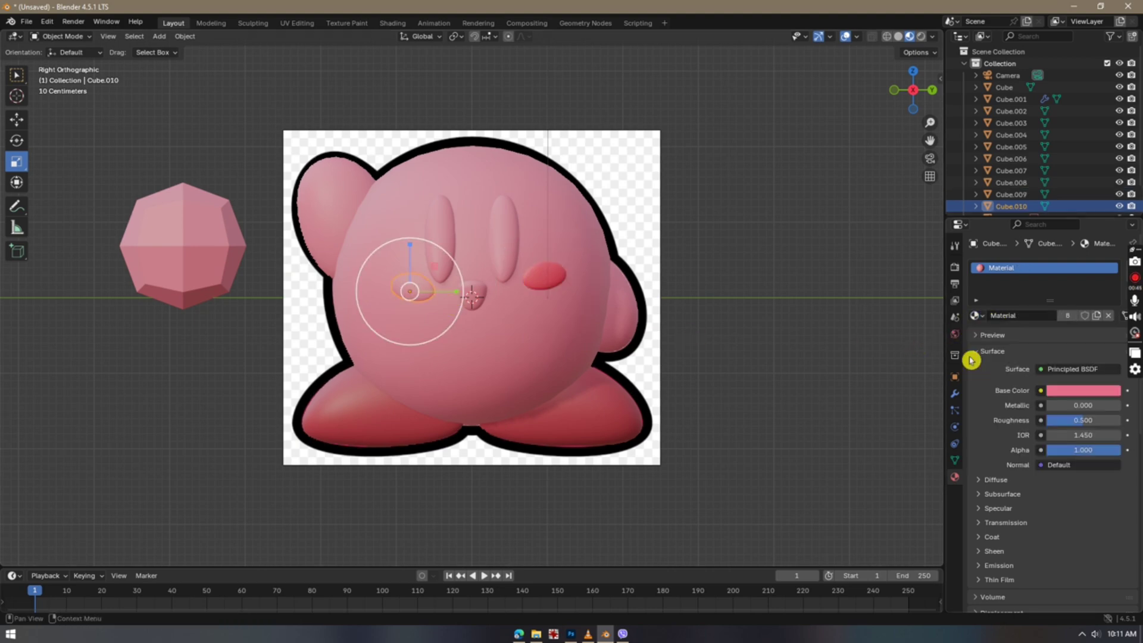
pyautogui.click(977, 315)
pyautogui.click(1010, 359)
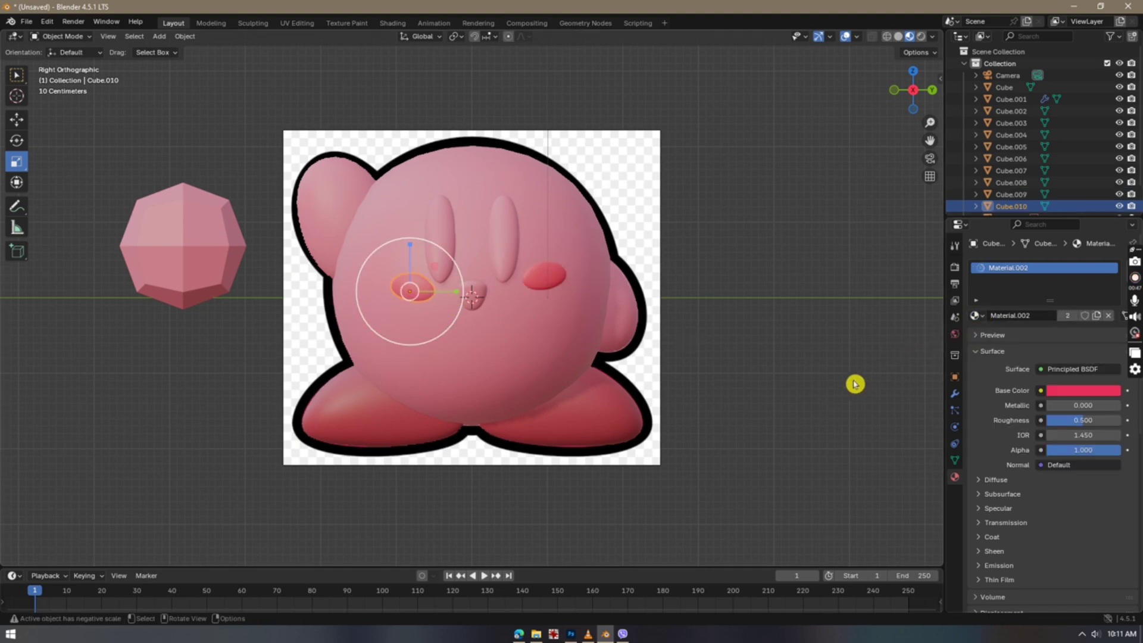
# Give the mouth its own copy of the material and set its base color to dark red (#913040FF)
pyautogui.click(506, 288)
pyautogui.click(477, 297)
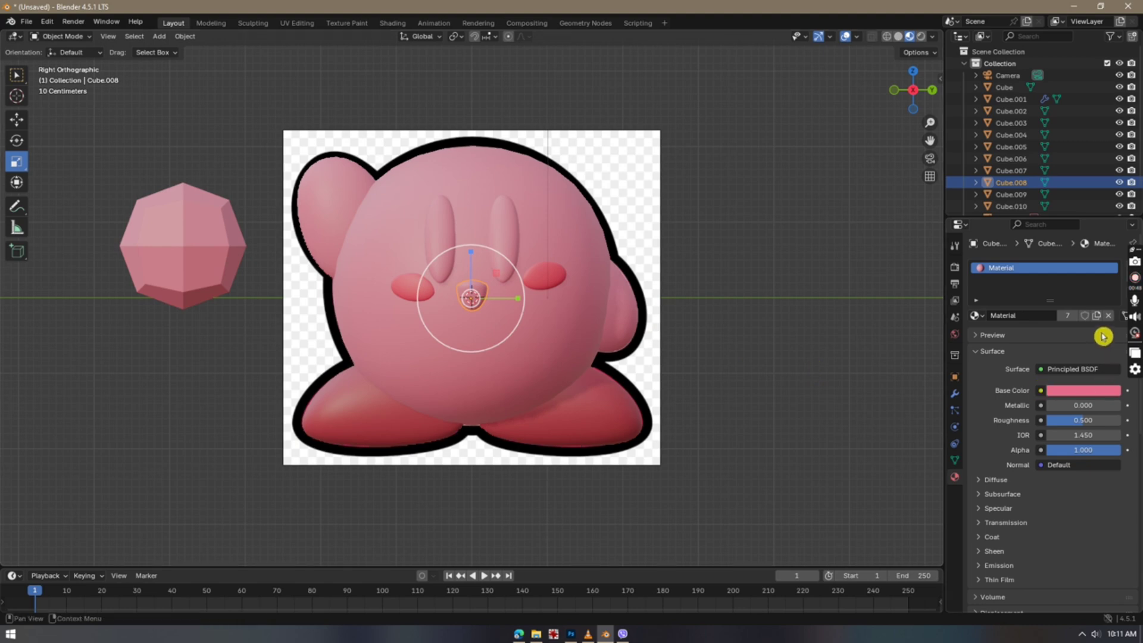
pyautogui.click(1071, 391)
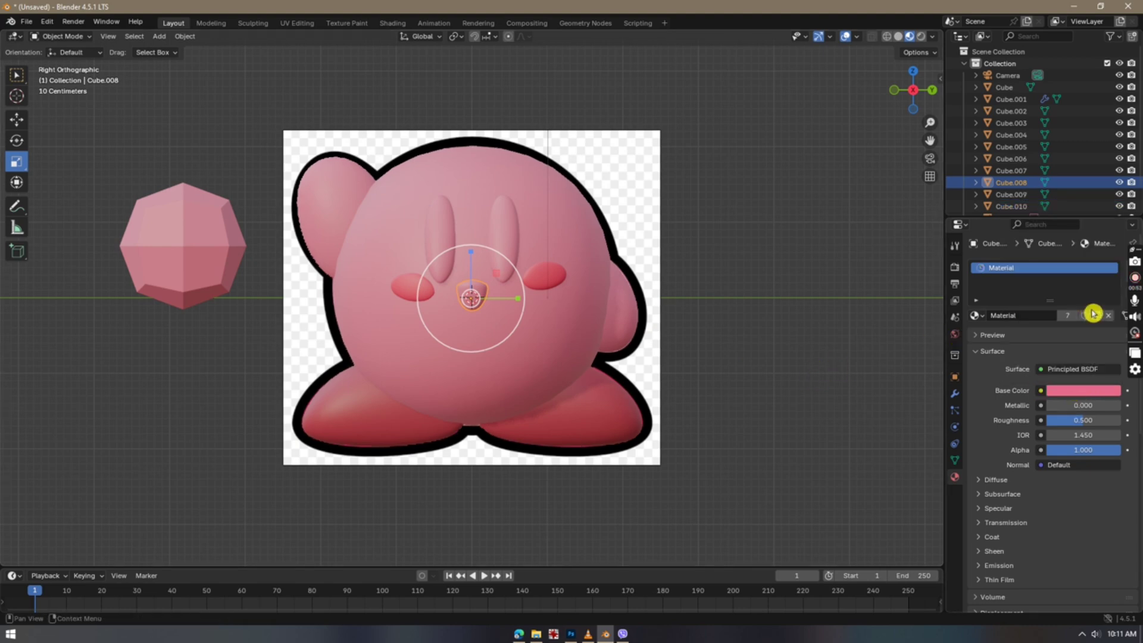
pyautogui.click(1096, 316)
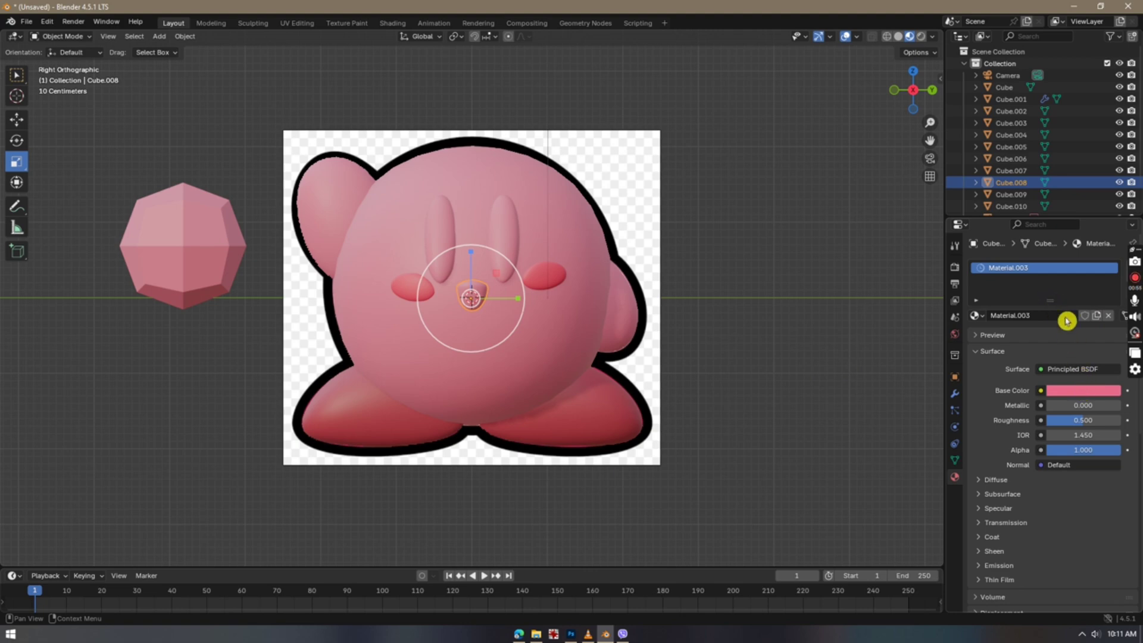
pyautogui.click(1072, 393)
pyautogui.click(1118, 261)
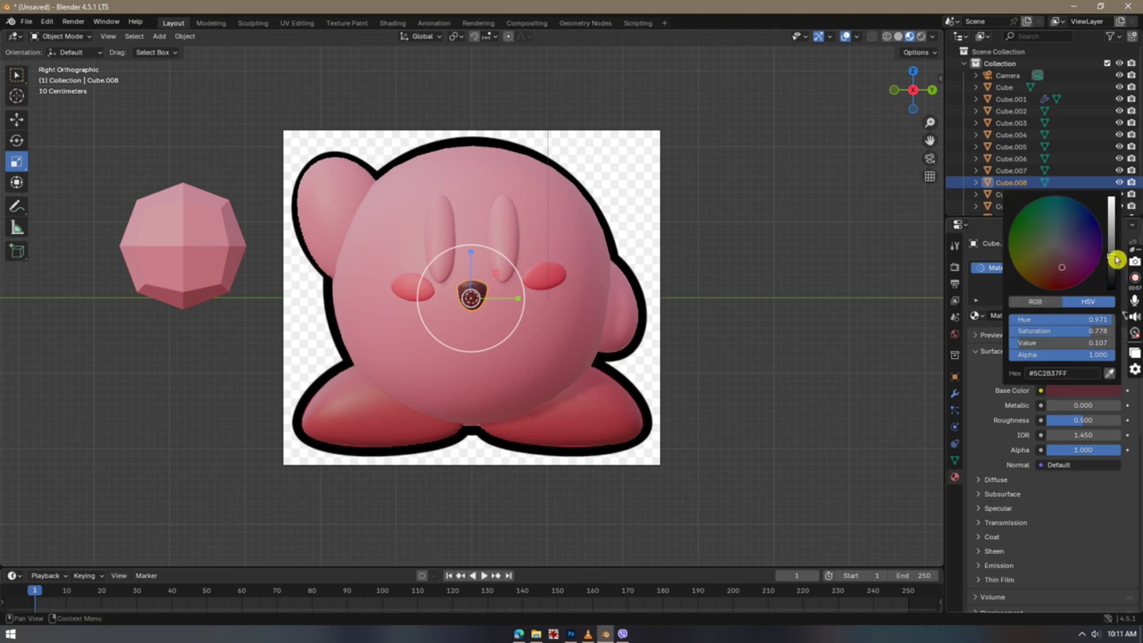
pyautogui.moveTo(1064, 270); pyautogui.dragTo(1109, 240)
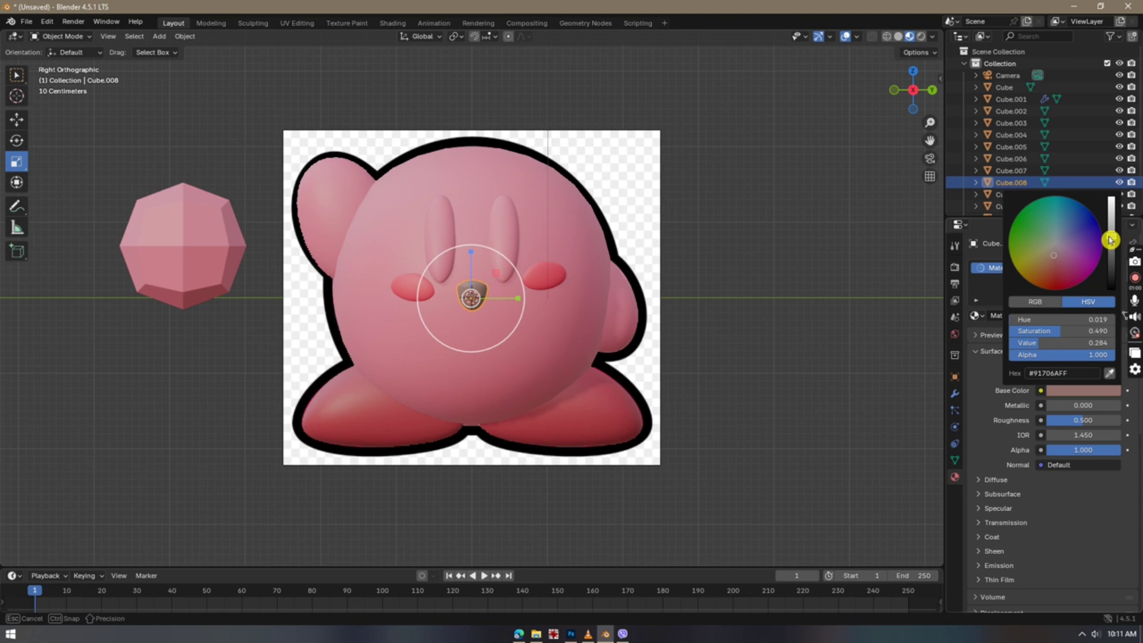
pyautogui.click(1061, 267)
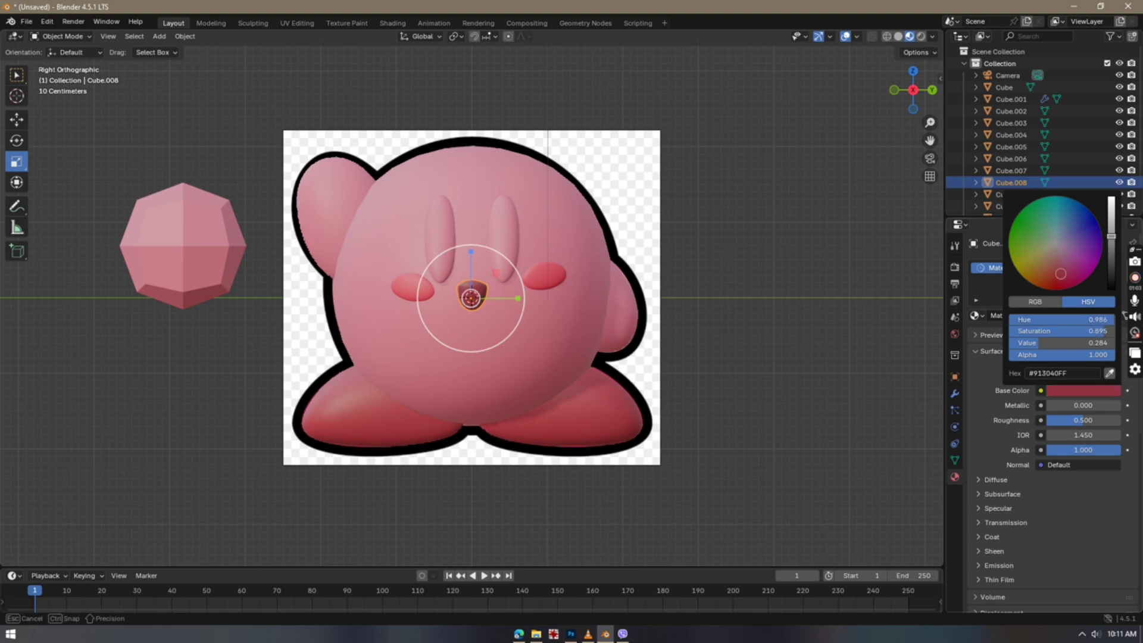
# Give the eye on the view's right side its own copy of the material and keep that eye selected
pyautogui.click(513, 240)
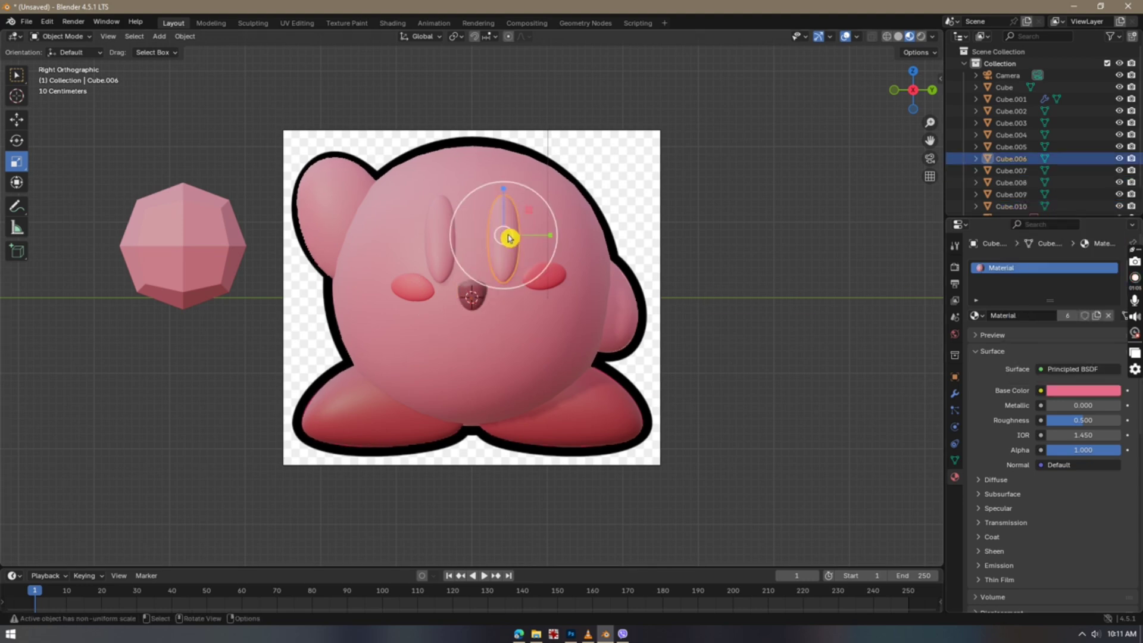
pyautogui.click(1099, 317)
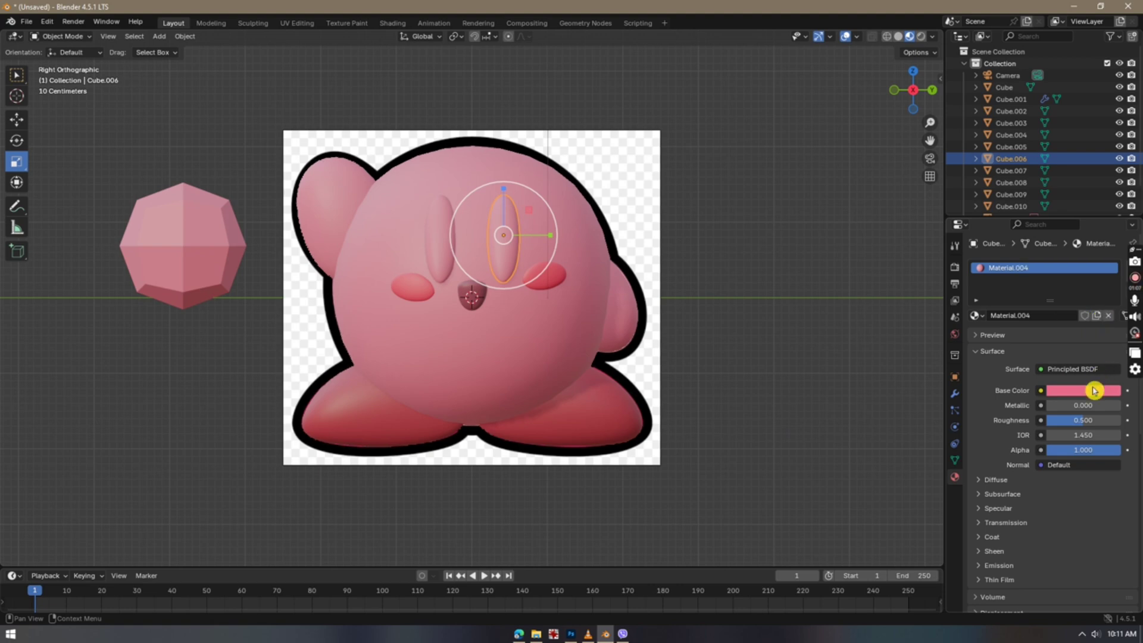
pyautogui.click(1095, 390)
pyautogui.click(247, 98)
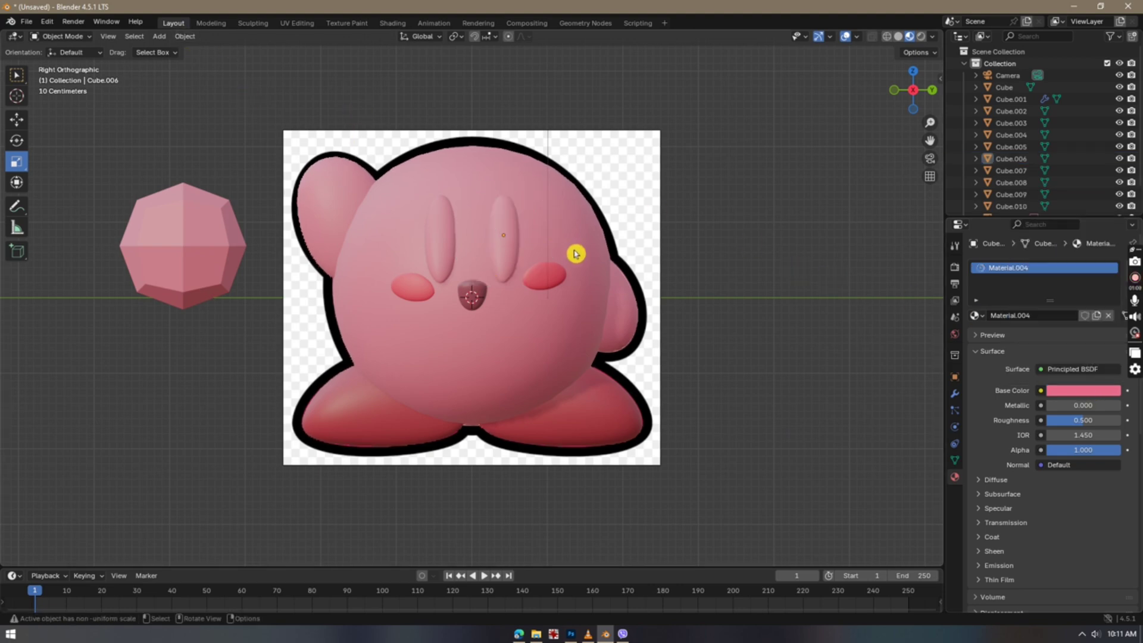
pyautogui.click(505, 241)
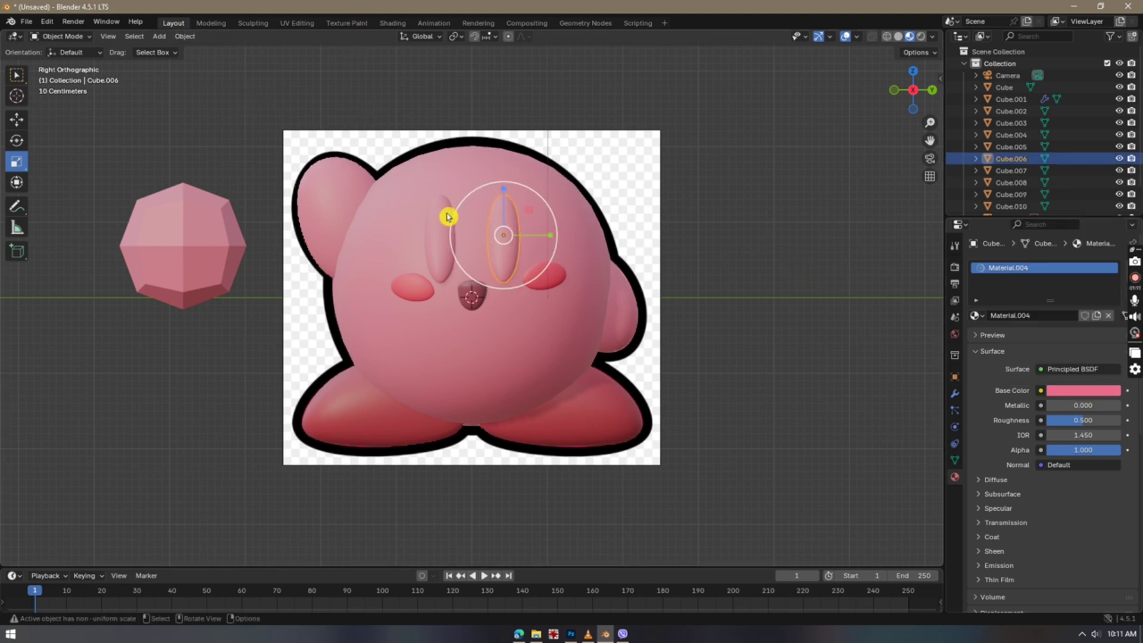
# In the Texture Paint workspace, create a blank black 1024 × 1024 px image named eyes, and return to Layout
pyautogui.click(345, 24)
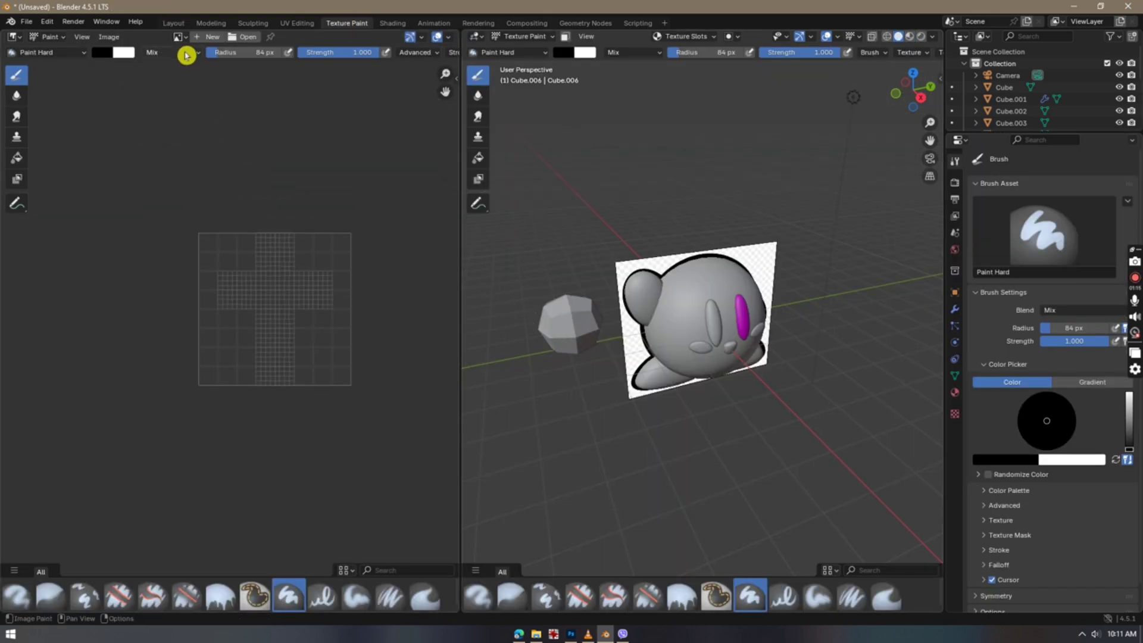
pyautogui.click(206, 37)
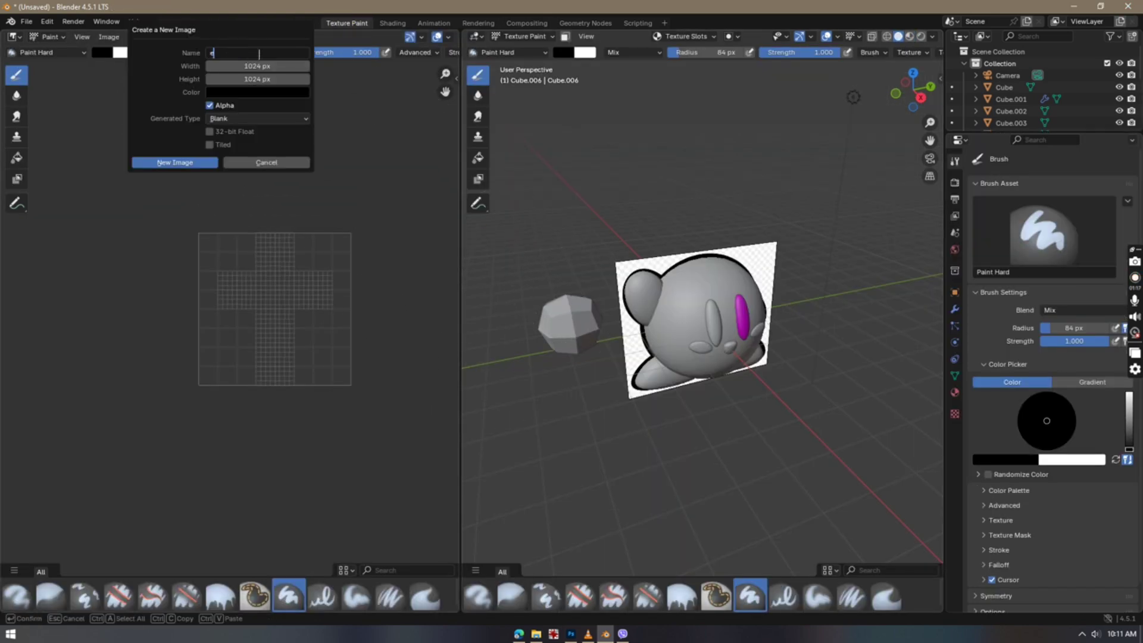
pyautogui.write('eyes')
pyautogui.press('Return')
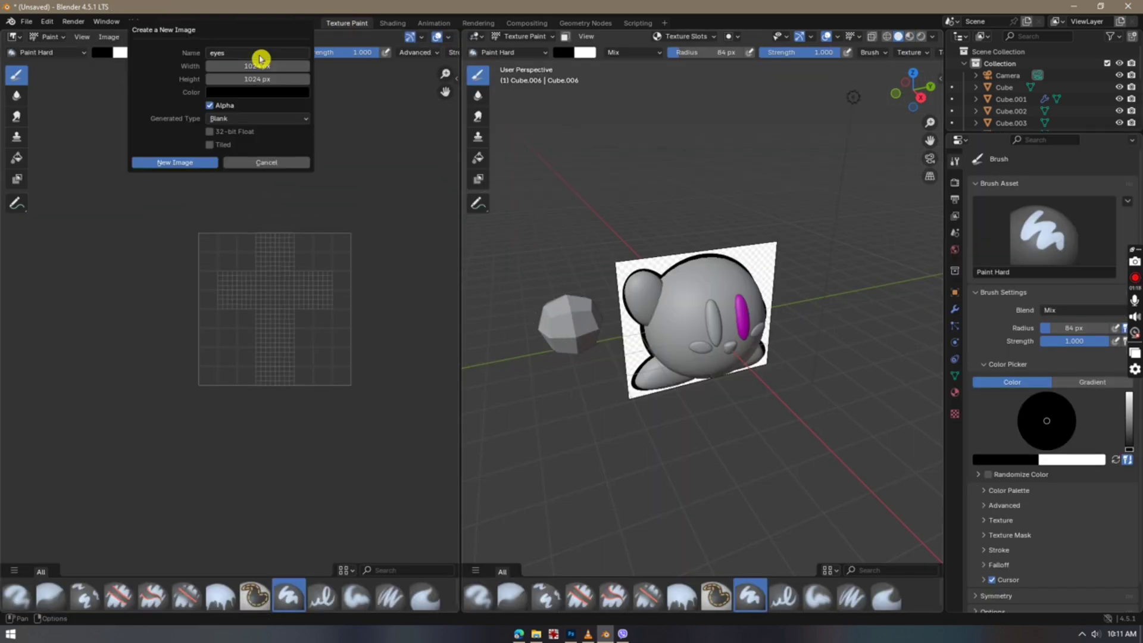
pyautogui.click(190, 163)
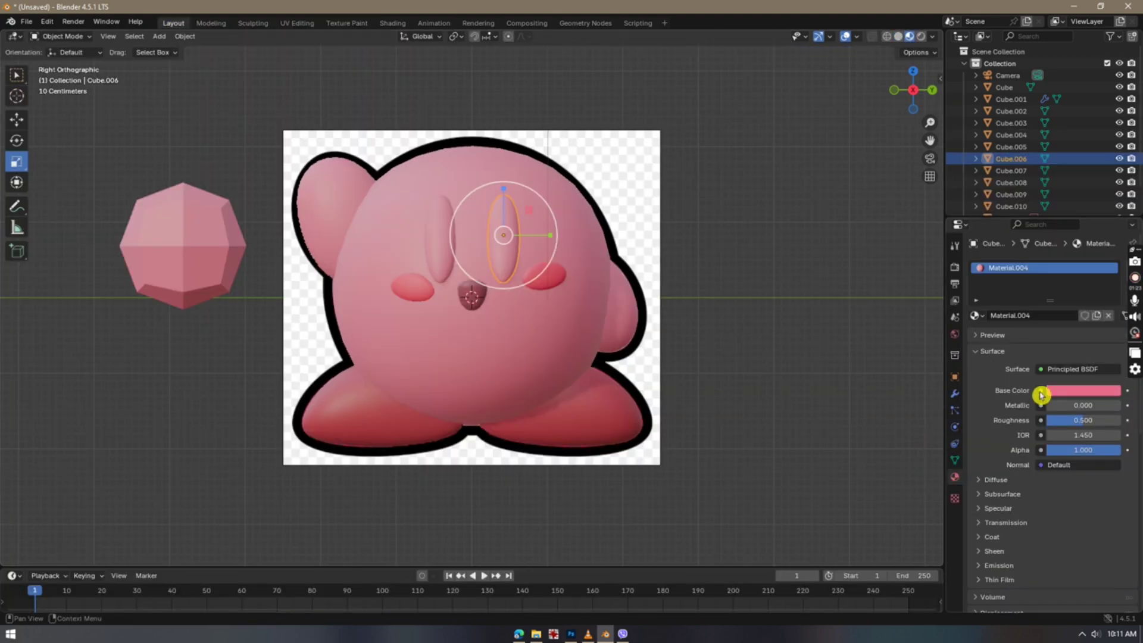
# Use an Image Texture for the base color of the selected eye's material and assign the eyes image to it
pyautogui.click(1040, 390)
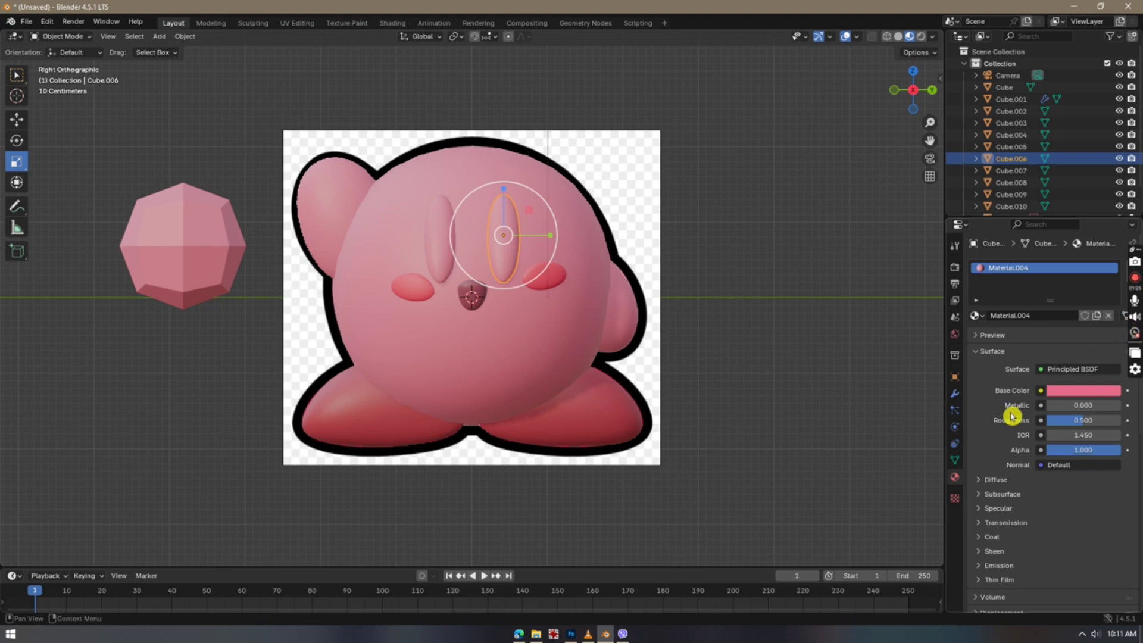
pyautogui.click(1039, 391)
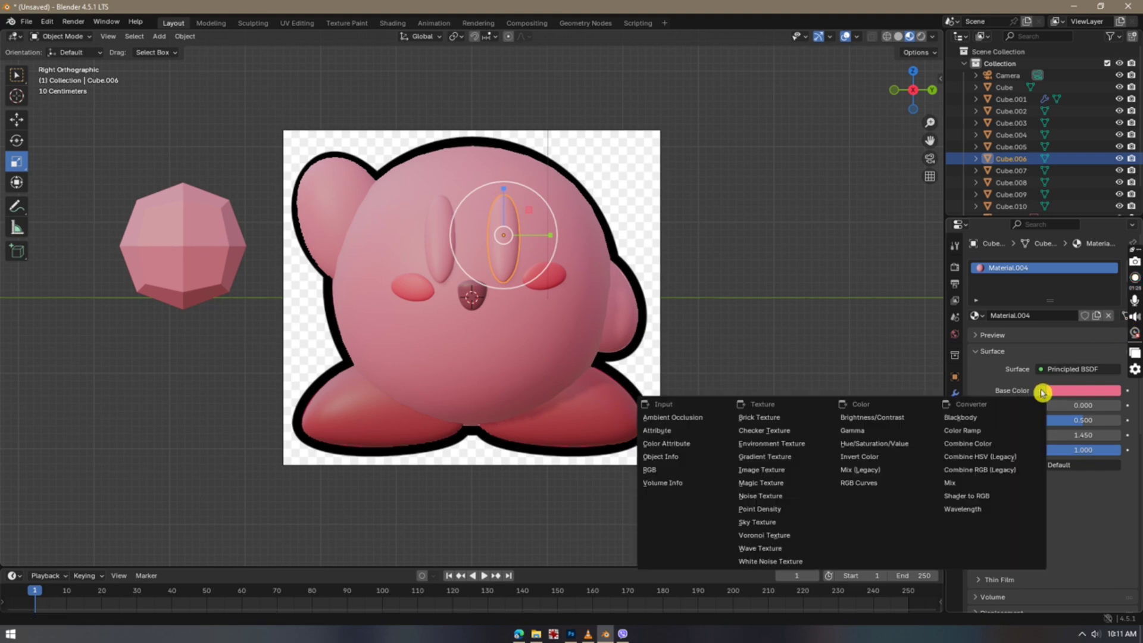
pyautogui.click(783, 475)
pyautogui.click(979, 406)
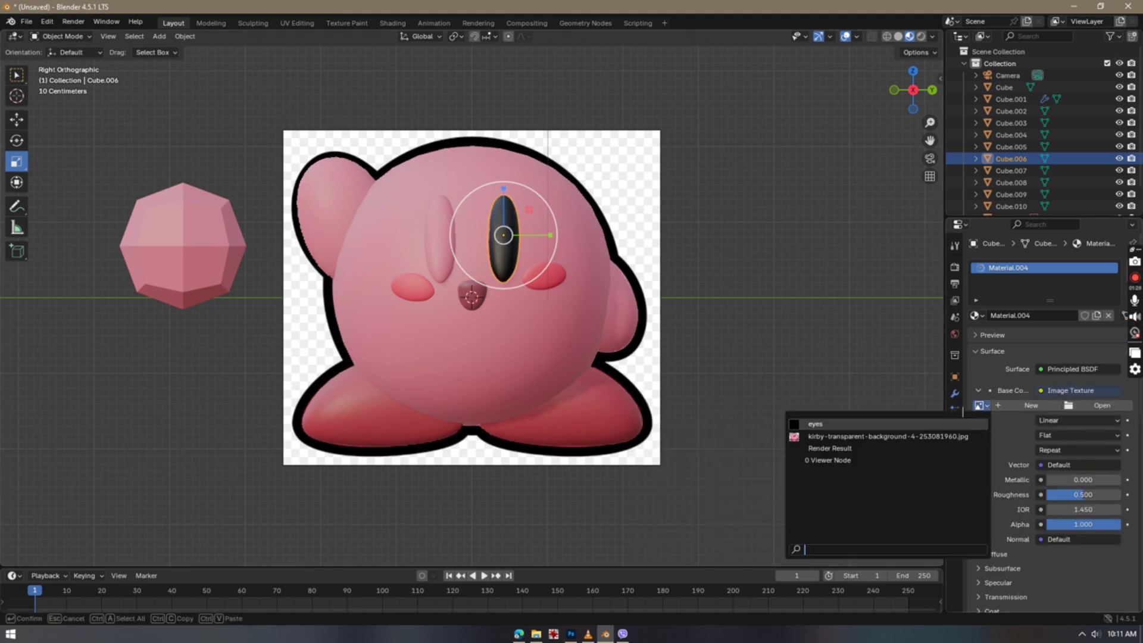
pyautogui.press('Return')
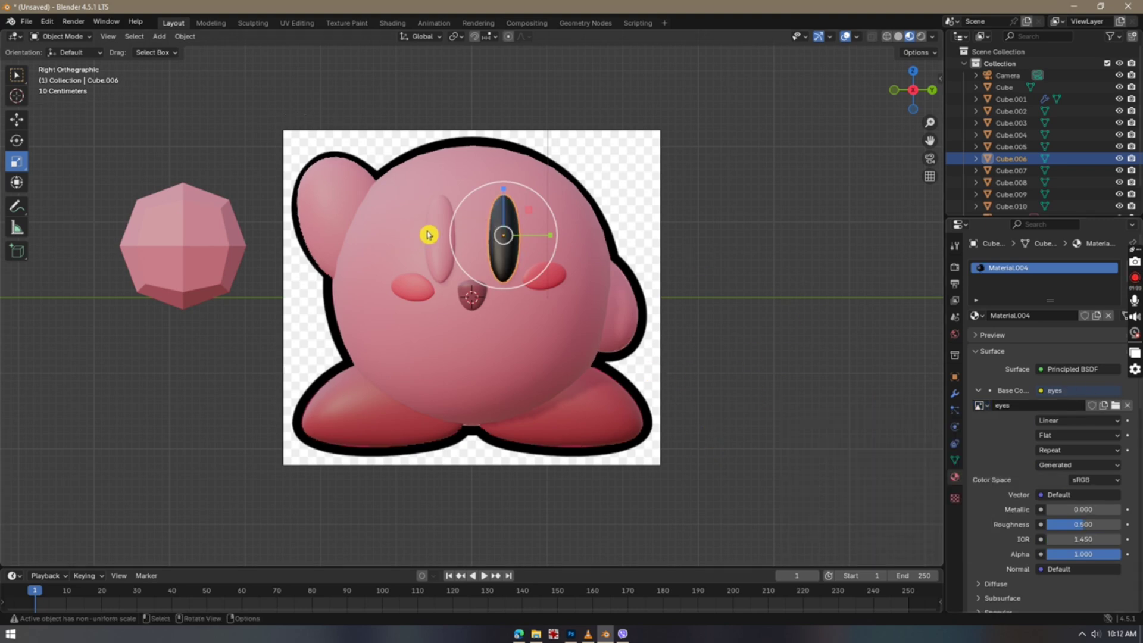
# Assign Material.004 to the eye on the view's left side, then reselect the other eye
pyautogui.click(439, 244)
pyautogui.click(977, 316)
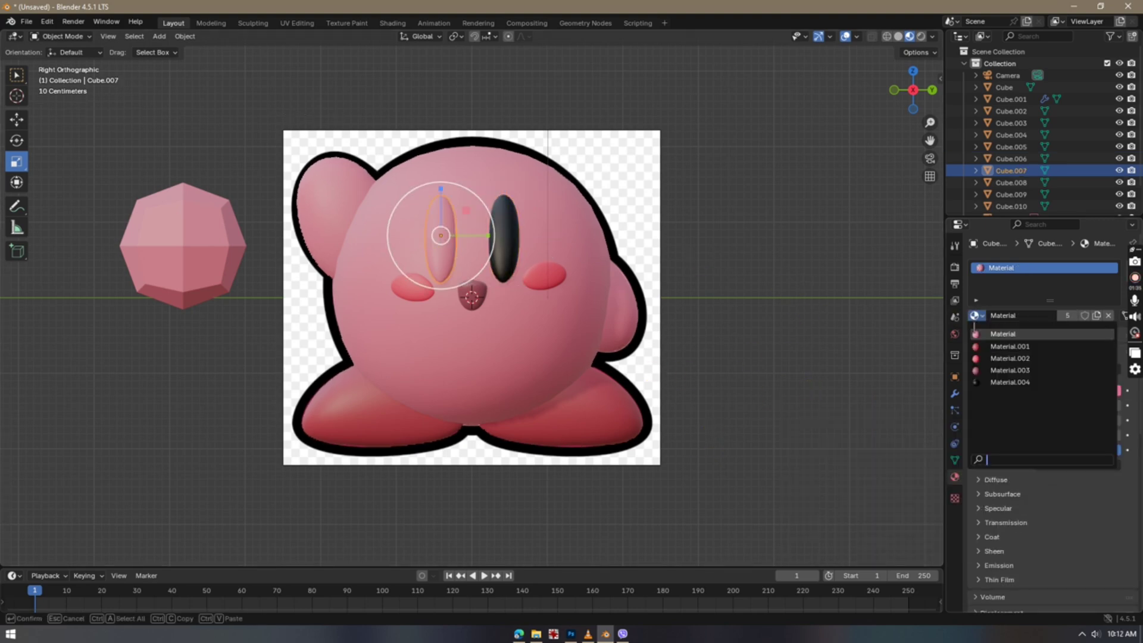
pyautogui.click(973, 385)
pyautogui.click(508, 249)
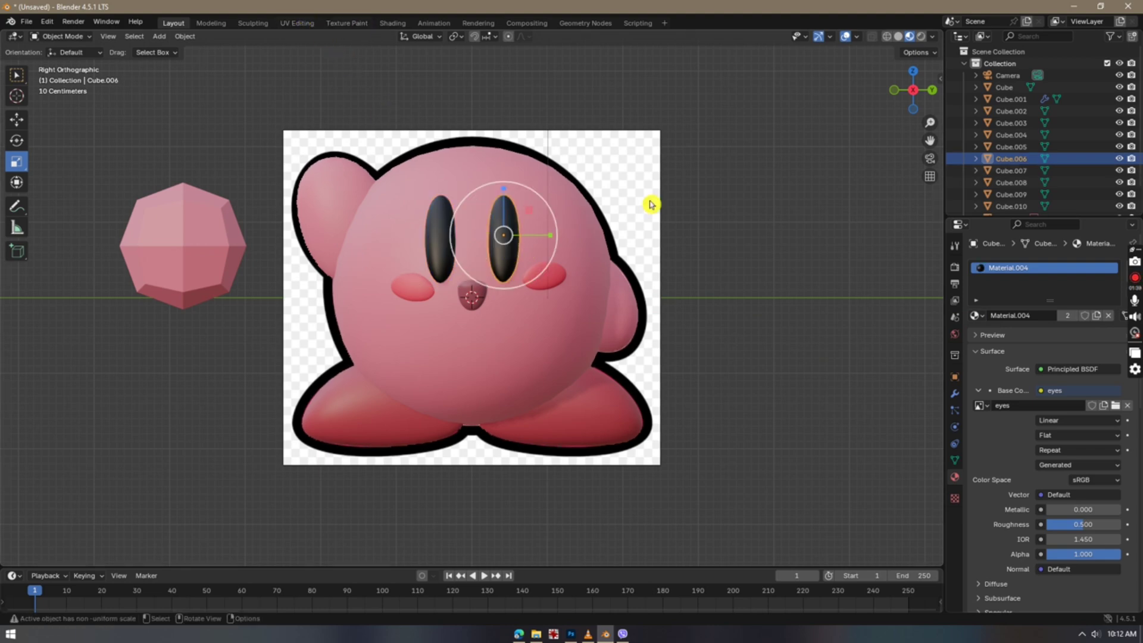
# Duplicate the Kirby reference image and place the copy beside the model, partly overlapping the original image
pyautogui.click(634, 212)
pyautogui.hotkey('shift', 'd')
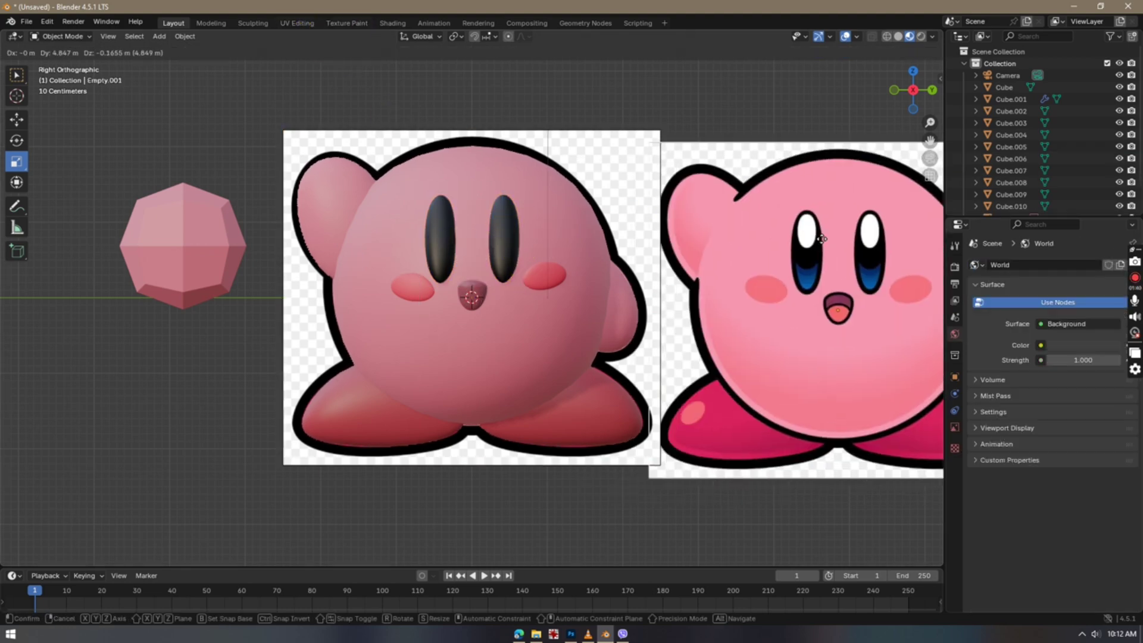
pyautogui.click(737, 237)
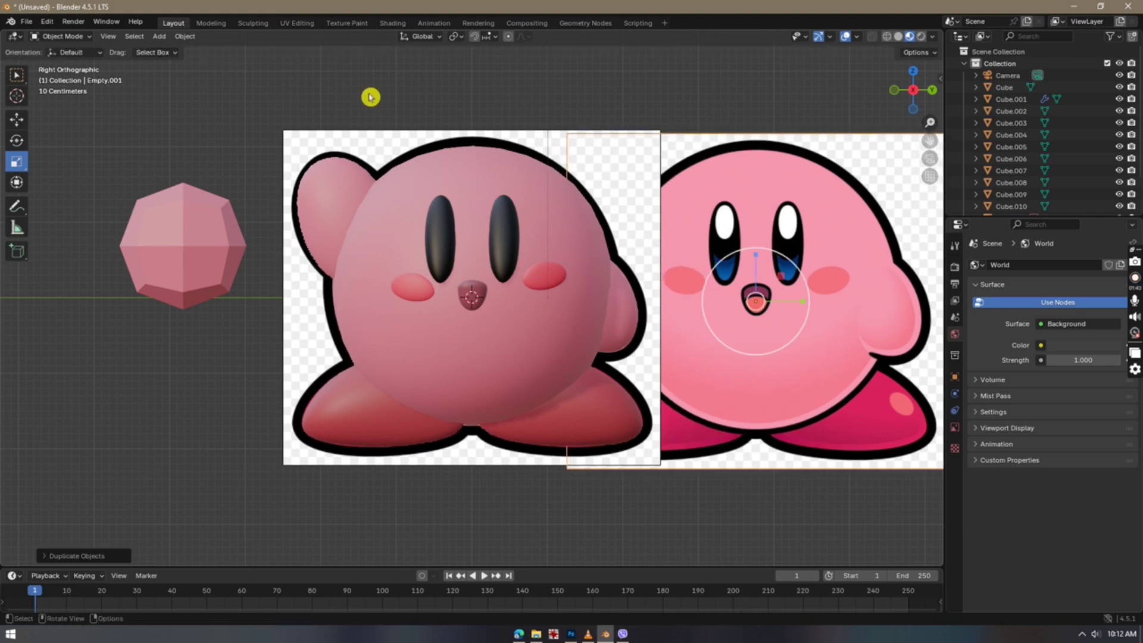
# In the Texture Paint workspace, show the right orthographic view and put the eye on the view's right side into Texture Paint mode
pyautogui.click(334, 22)
pyautogui.click(921, 97)
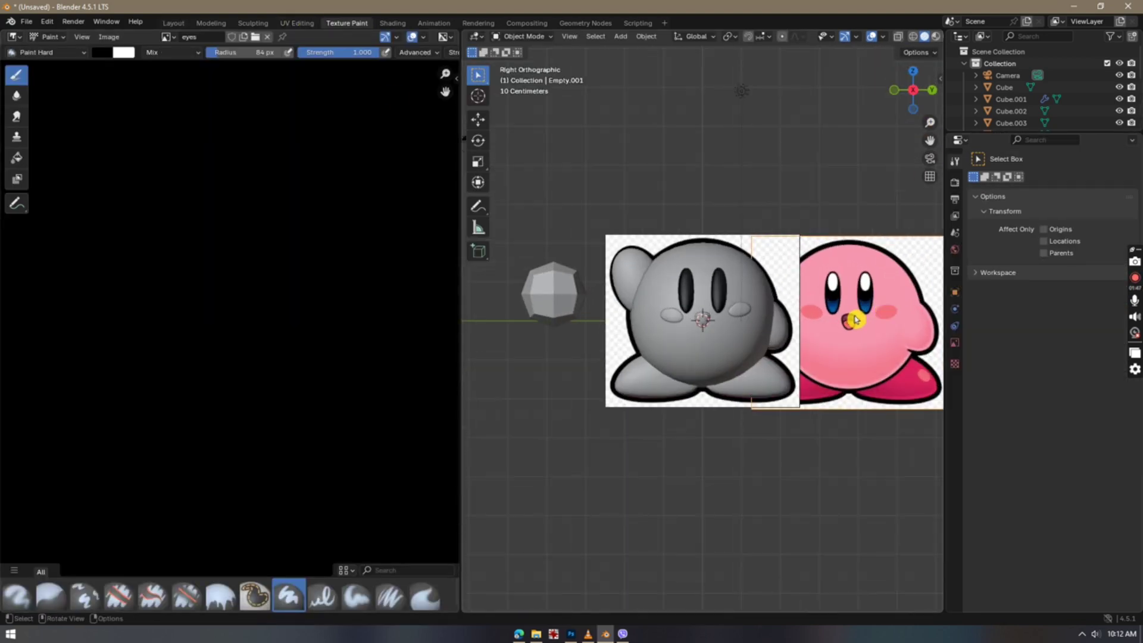
pyautogui.scroll(4, 920, 137)
pyautogui.moveTo(940, 142); pyautogui.dragTo(977, 315)
pyautogui.click(626, 263)
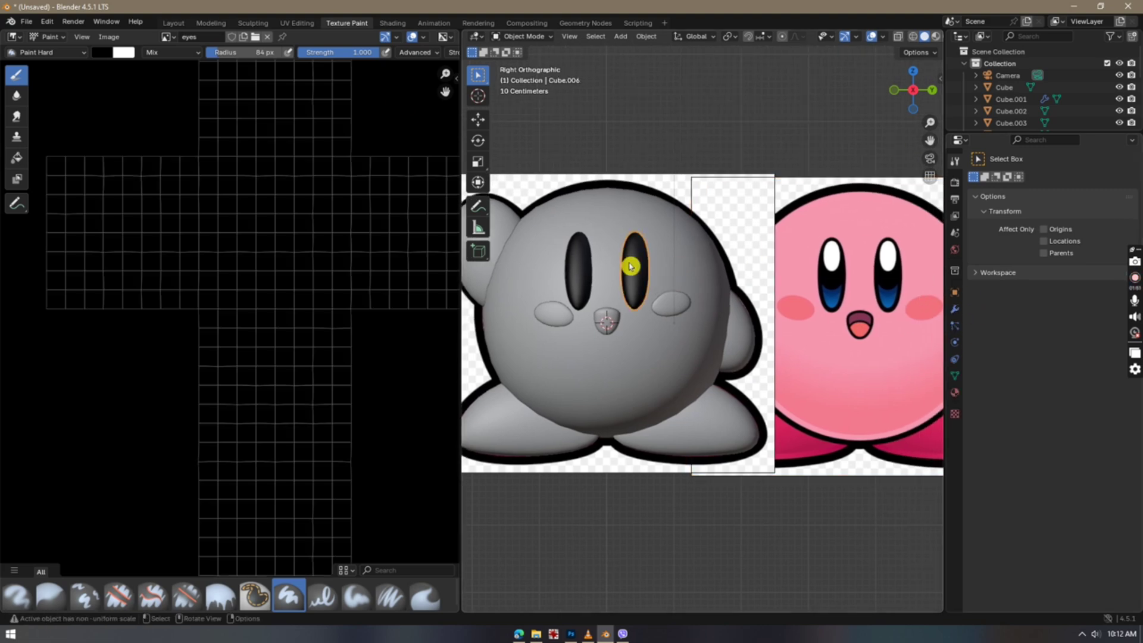
pyautogui.click(284, 23)
pyautogui.click(347, 22)
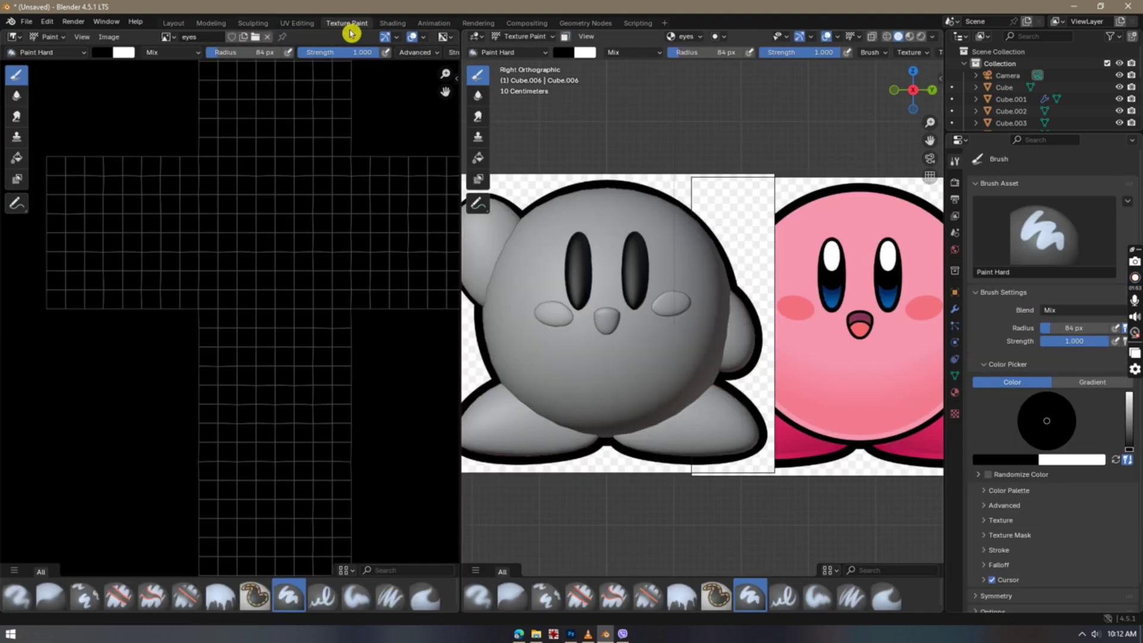
# Paint white highlights on the upper part of the eyes with a white Paint Hard brush of 21 px radius
pyautogui.moveTo(1115, 418); pyautogui.dragTo(1127, 393)
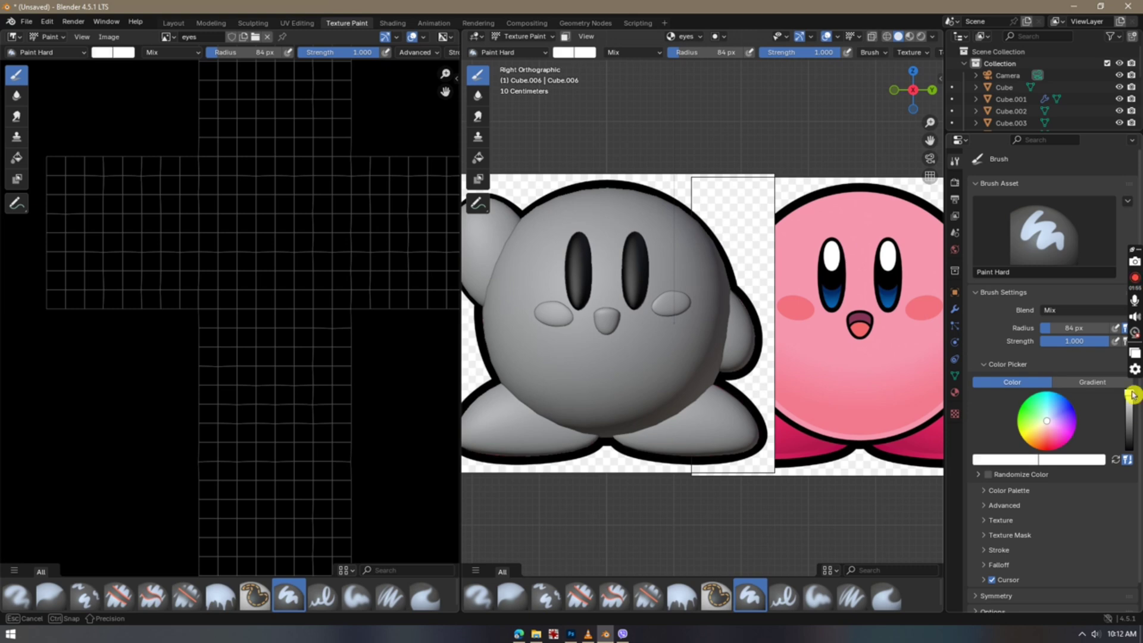
pyautogui.moveTo(1071, 328); pyautogui.dragTo(1072, 328)
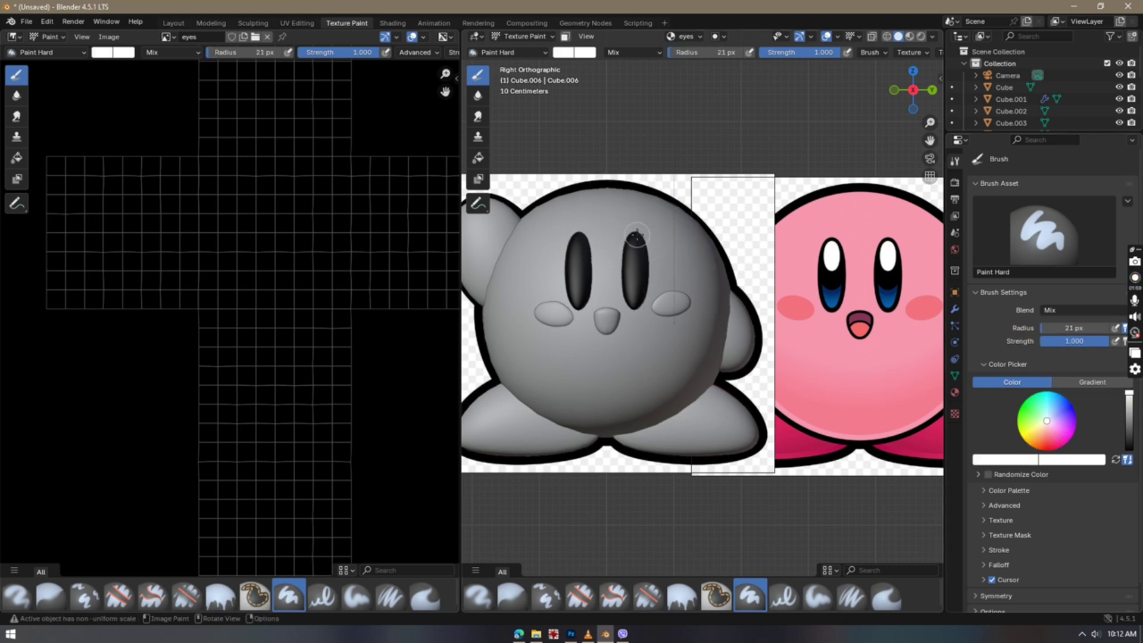
pyautogui.moveTo(636, 237); pyautogui.dragTo(636, 244)
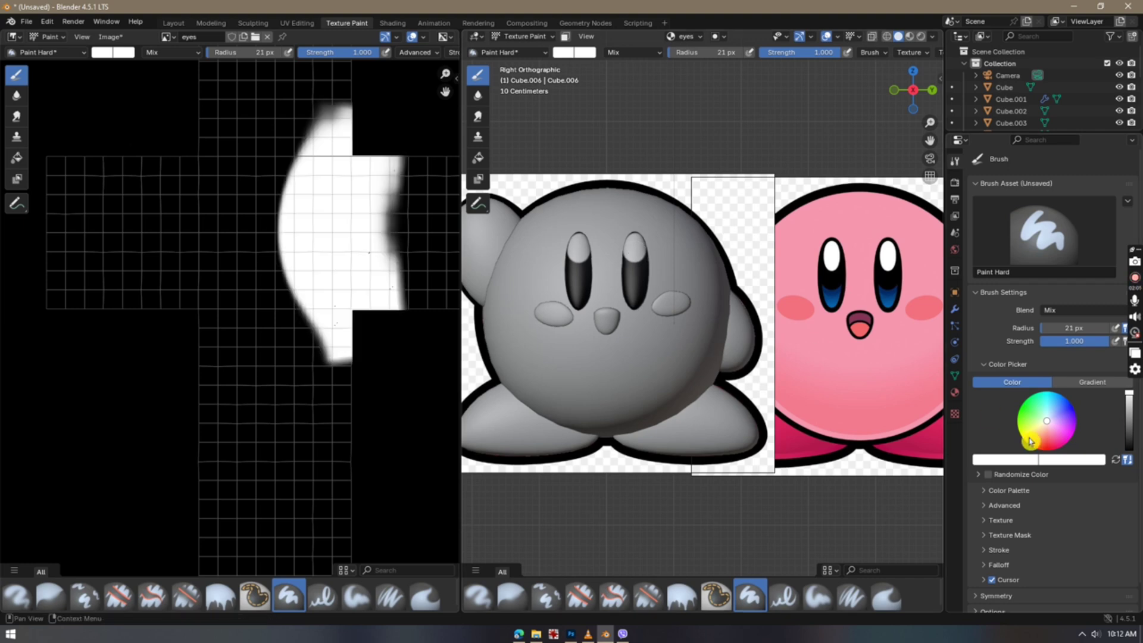
# Paint the lower part of both eyes with the Paint Soft brush, undoing a pure blue attempt and using a lighter azure blue instead
pyautogui.click(1072, 405)
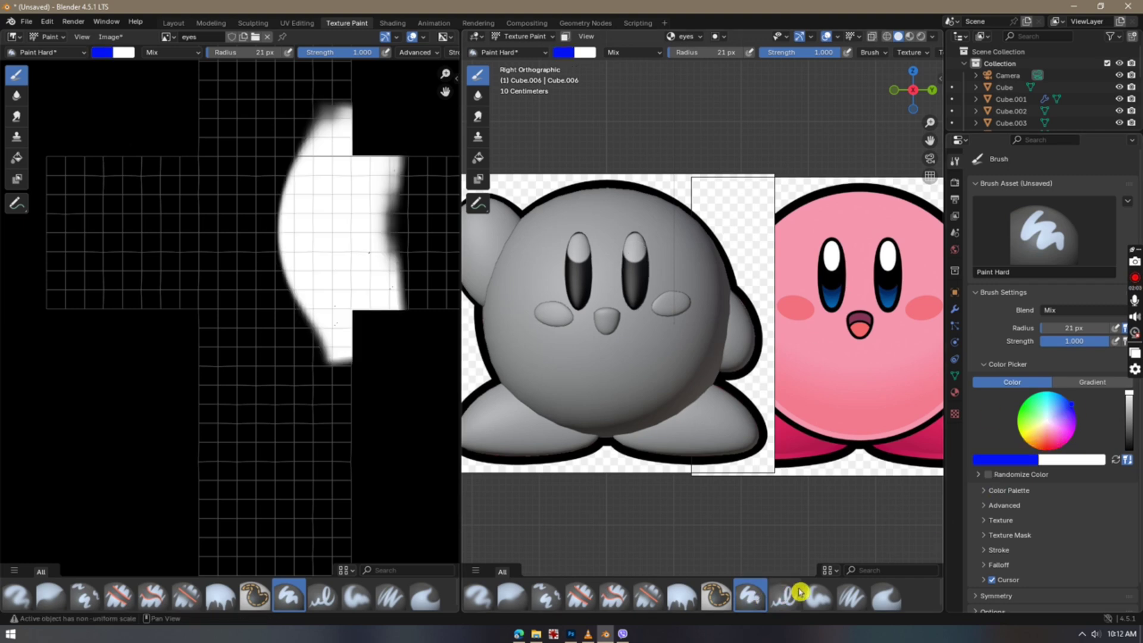
pyautogui.click(818, 596)
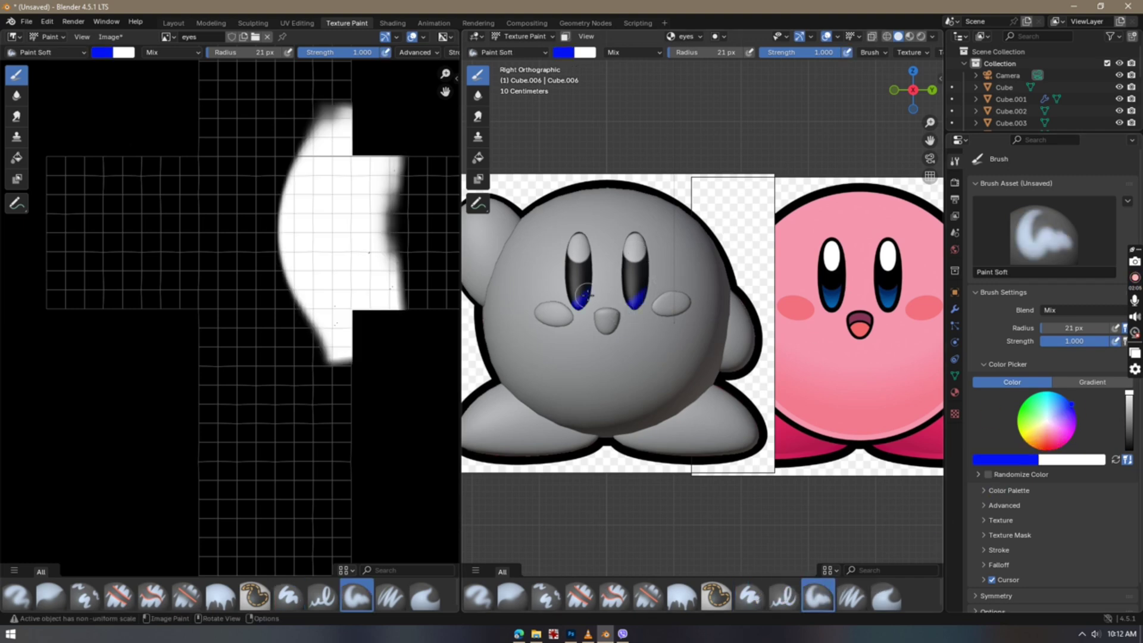
pyautogui.hotkey('ctrl', 'z')
pyautogui.moveTo(673, 263); pyautogui.dragTo(678, 271)
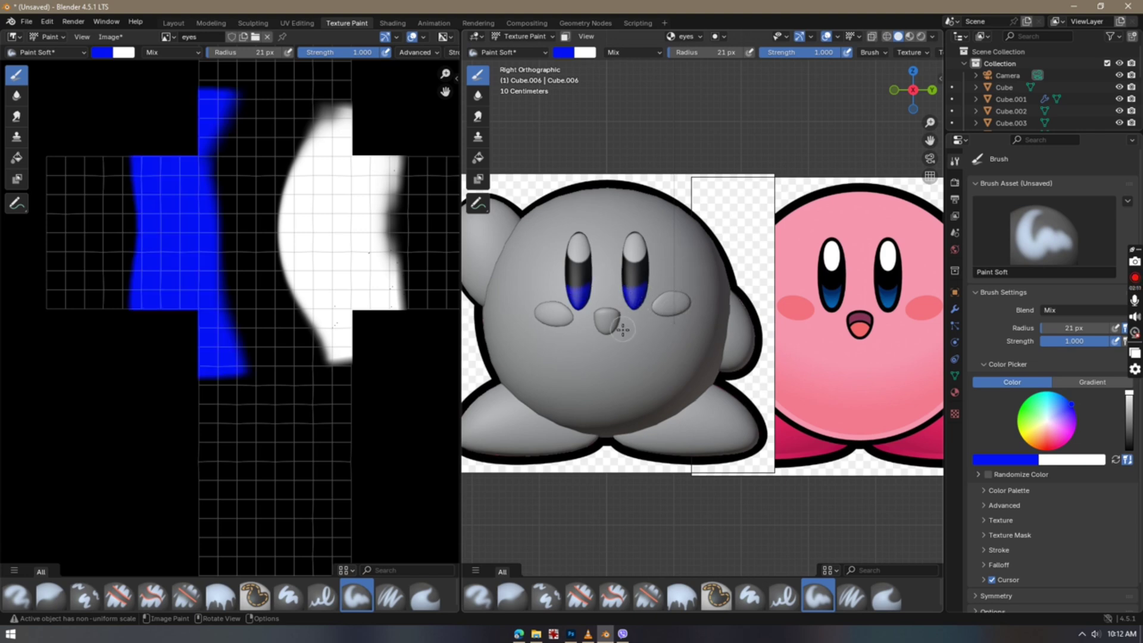
pyautogui.scroll(5, 623, 330)
pyautogui.scroll(-5, 735, 327)
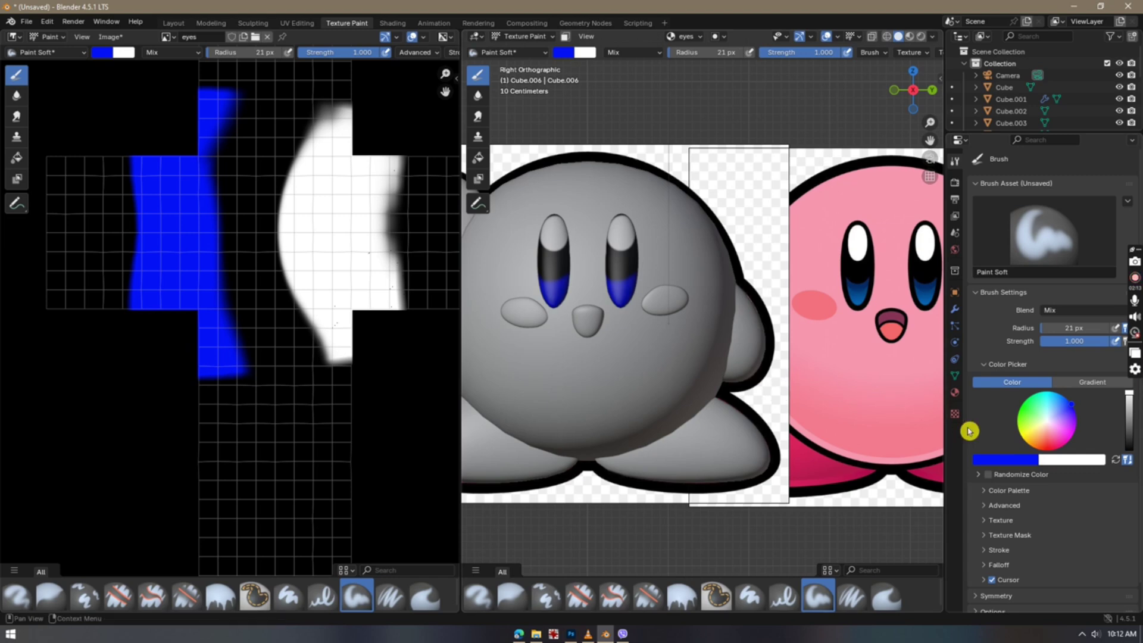
pyautogui.hotkey('ctrl', 'z')
pyautogui.moveTo(1064, 412); pyautogui.dragTo(1061, 397)
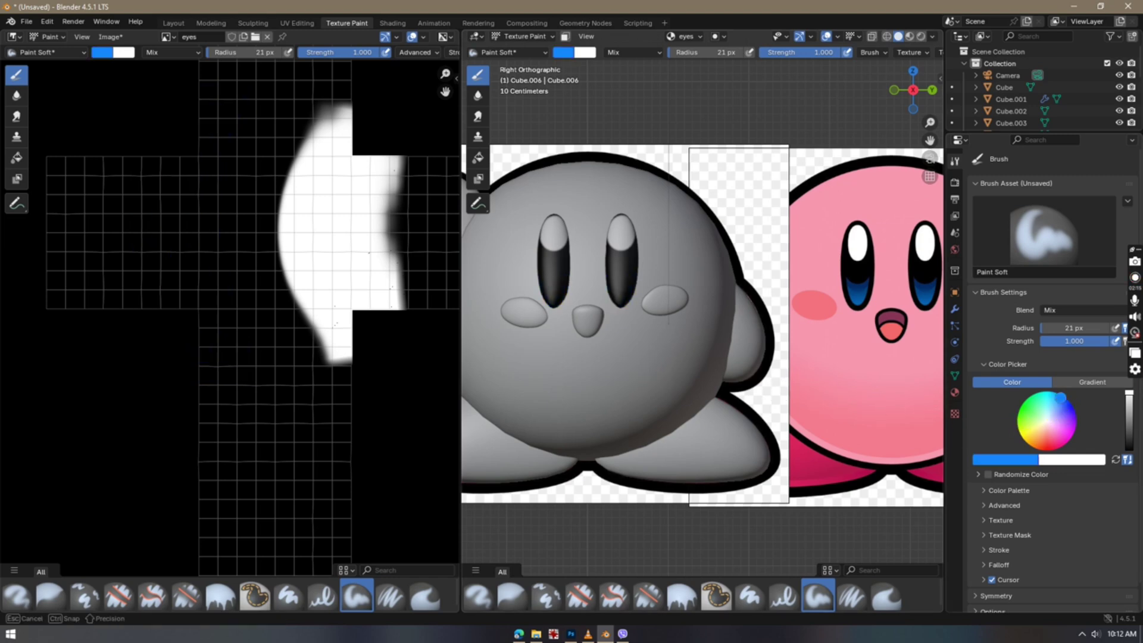
pyautogui.moveTo(656, 275)
pyautogui.mouseDown()
pyautogui.moveTo(601, 282)
pyautogui.moveTo(628, 310)
pyautogui.mouseUp()
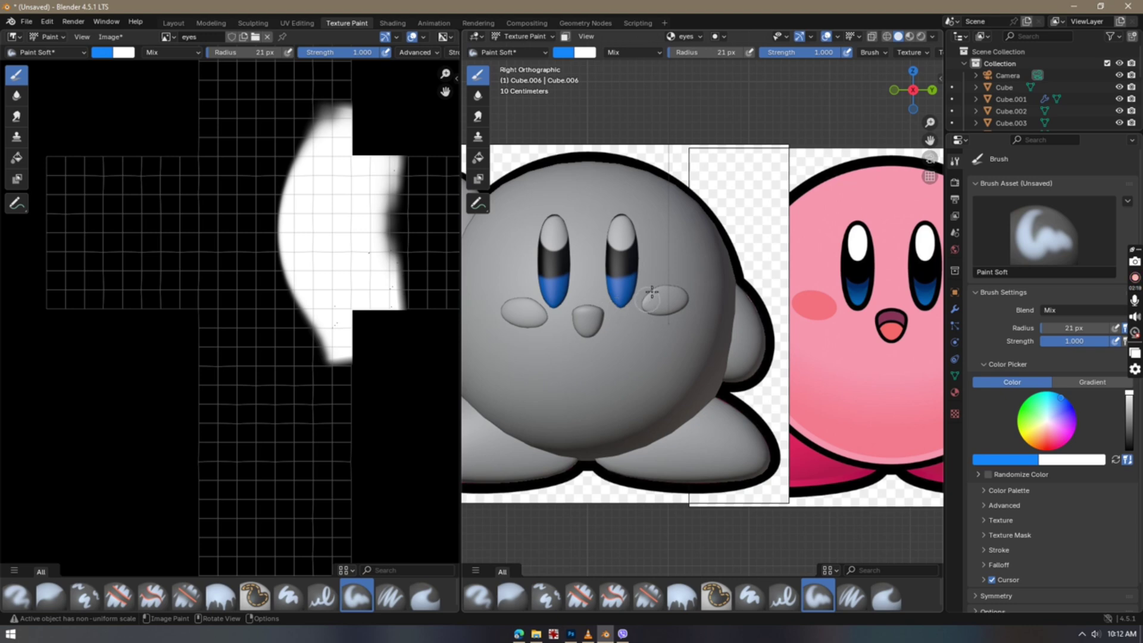
# Darken the brush's blue, paint a soft dark blue band above the bright blue in the eyes, undoing unwanted strokes, and return to Layout
pyautogui.moveTo(1130, 394); pyautogui.dragTo(1129, 419)
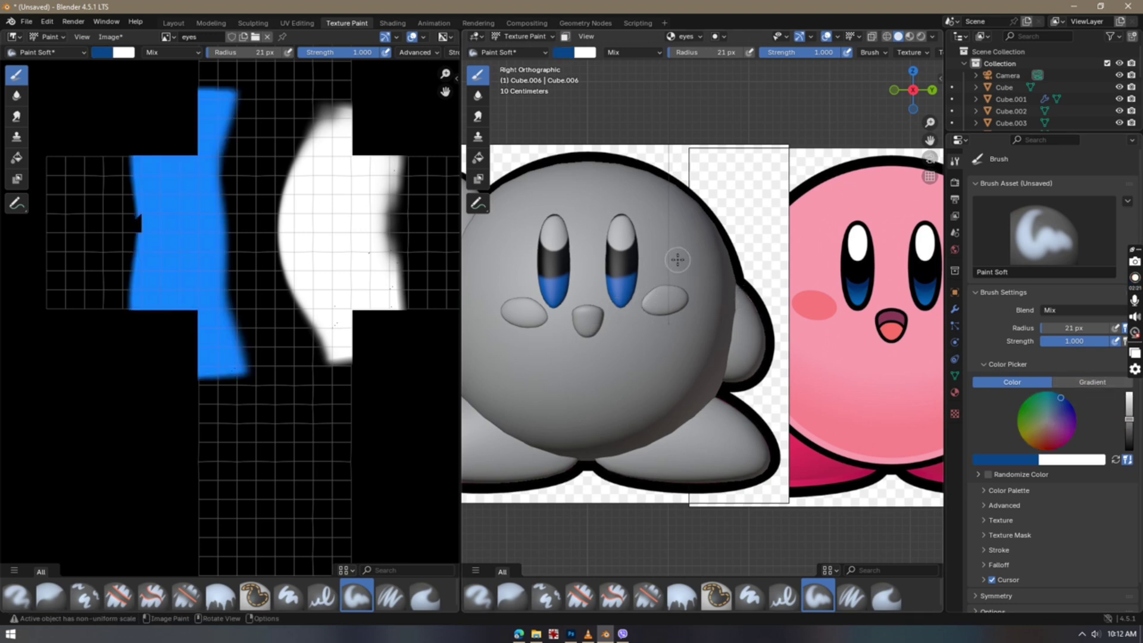
pyautogui.moveTo(677, 260)
pyautogui.mouseDown()
pyautogui.moveTo(563, 273)
pyautogui.moveTo(651, 275)
pyautogui.moveTo(600, 264)
pyautogui.mouseUp()
pyautogui.hotkey('ctrl', 'z')
pyautogui.hotkey('ctrl', 'z')
pyautogui.hotkey('ctrl', 'z')
pyautogui.hotkey('ctrl', 'z')
pyautogui.hotkey('ctrl', 'z')
pyautogui.hotkey('ctrl', 'z')
pyautogui.scroll(-3, 705, 284)
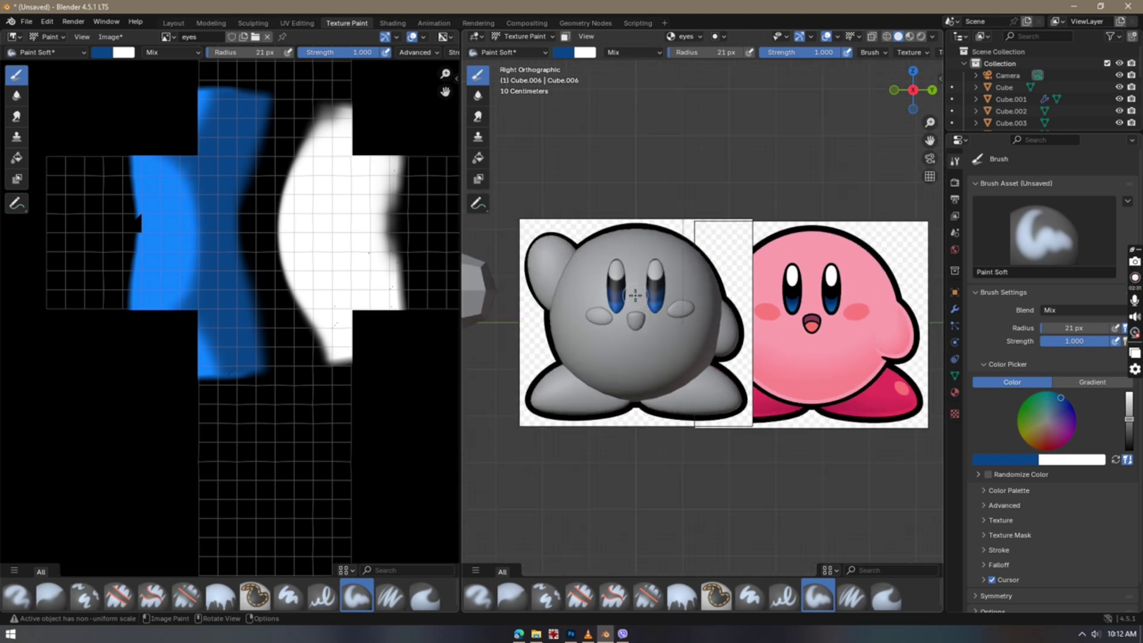
pyautogui.click(177, 28)
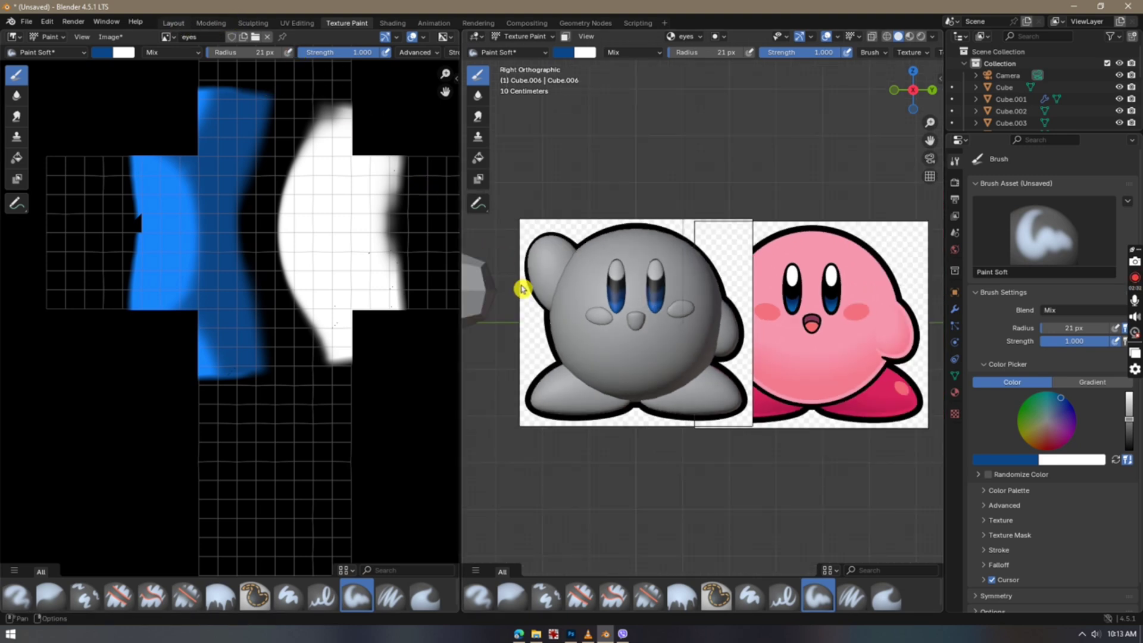
pyautogui.scroll(-3, 613, 397)
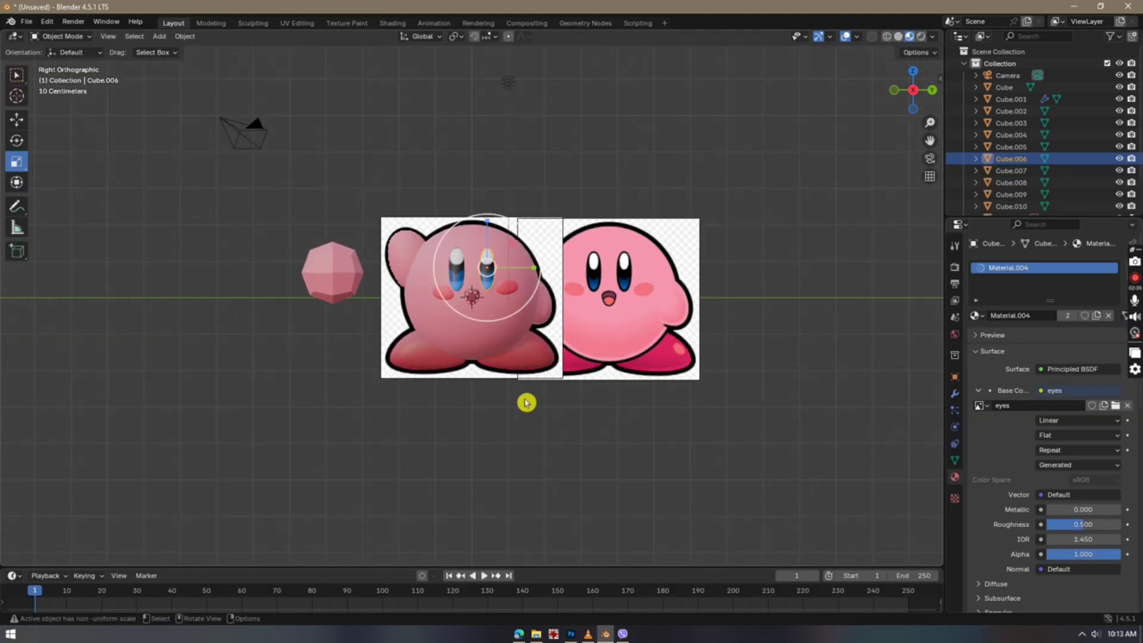
pyautogui.scroll(5, 466, 318)
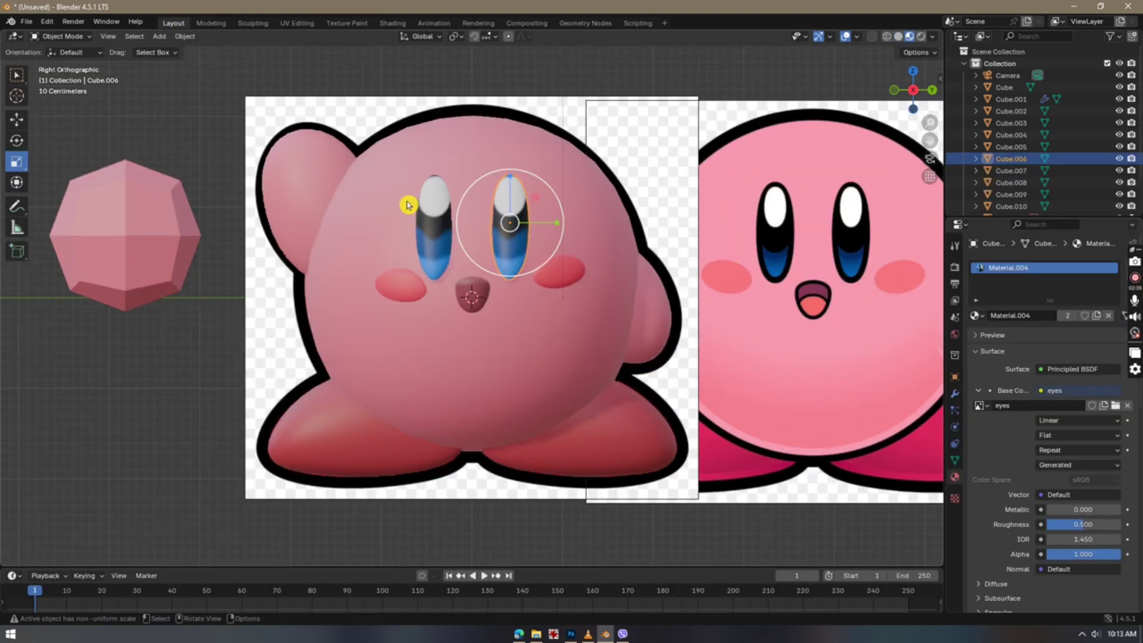
# Brighten the brush's blue in Texture Paint, repaint the lower part of the eyes with it, and return to Layout
pyautogui.click(347, 24)
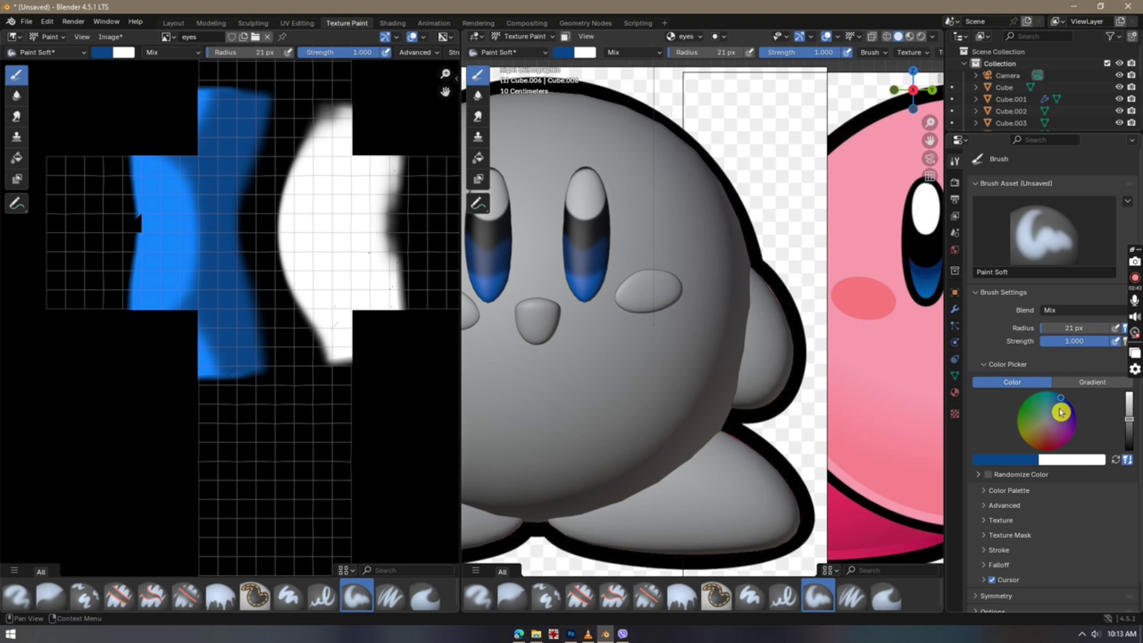
pyautogui.moveTo(1128, 418); pyautogui.dragTo(1129, 395)
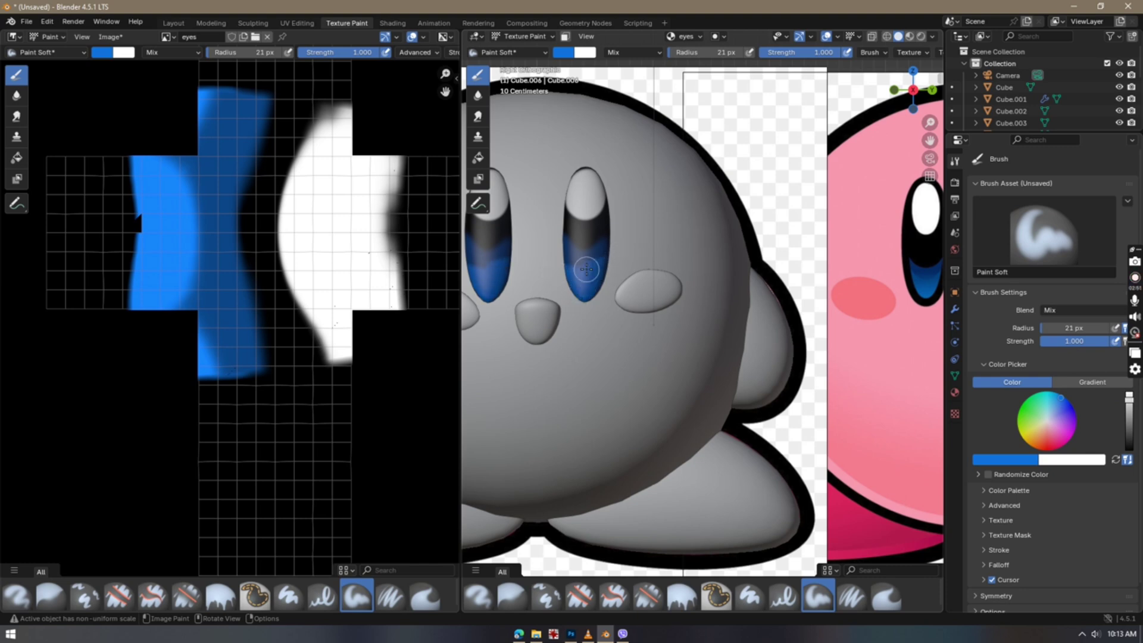
pyautogui.scroll(-4, 551, 254)
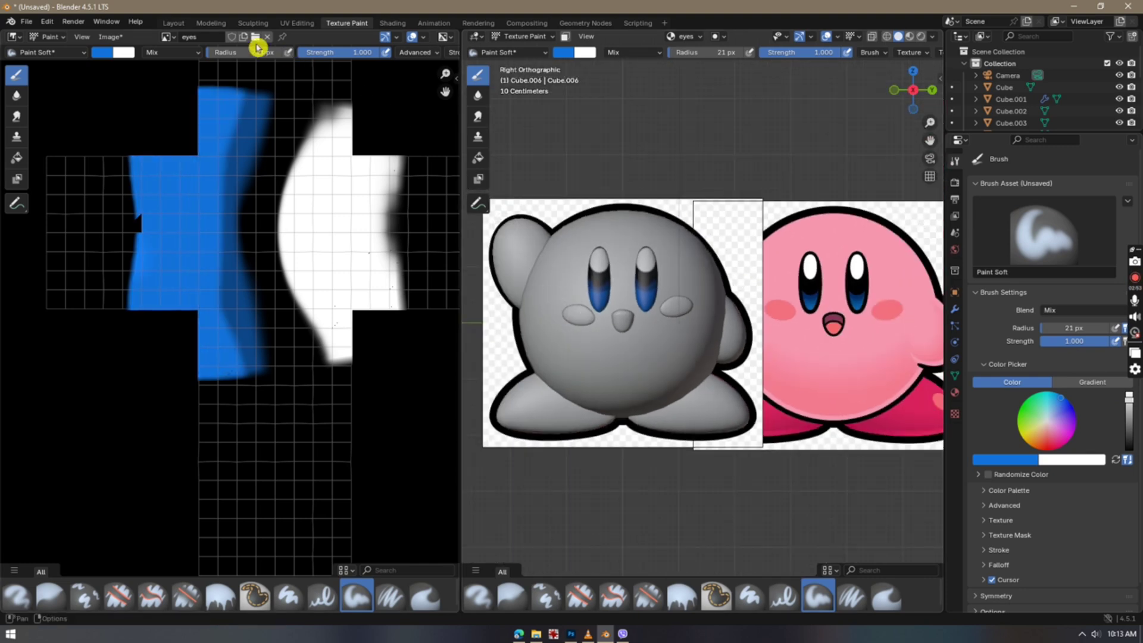
pyautogui.click(191, 25)
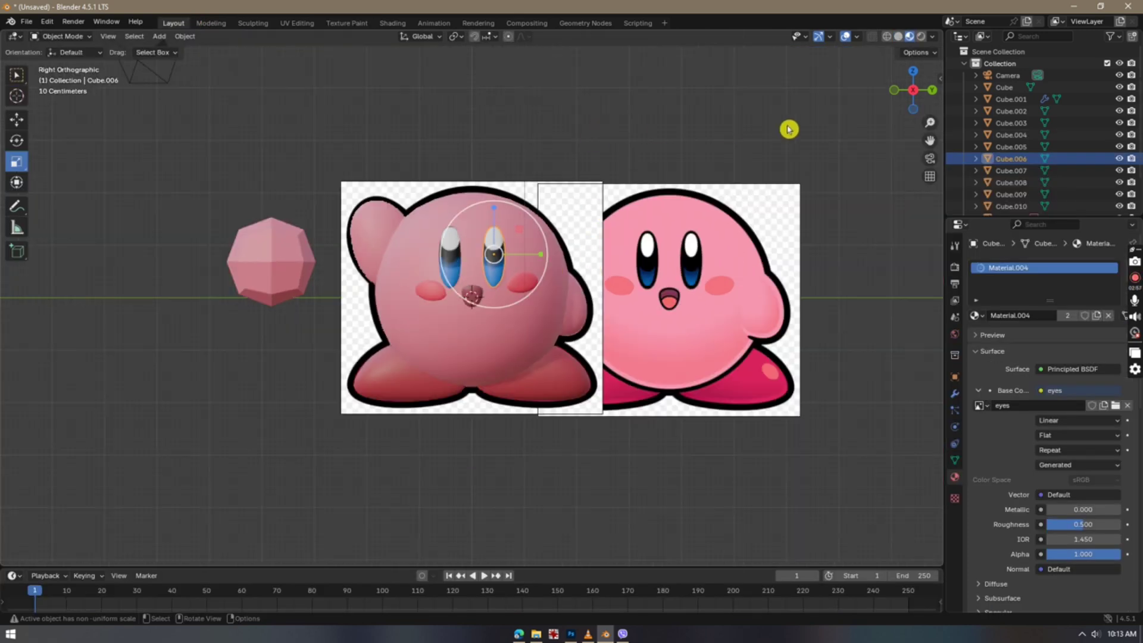
# Hide the duplicated reference image and the spare faceted pink object beside the character
pyautogui.click(875, 82)
pyautogui.scroll(-1, 876, 82)
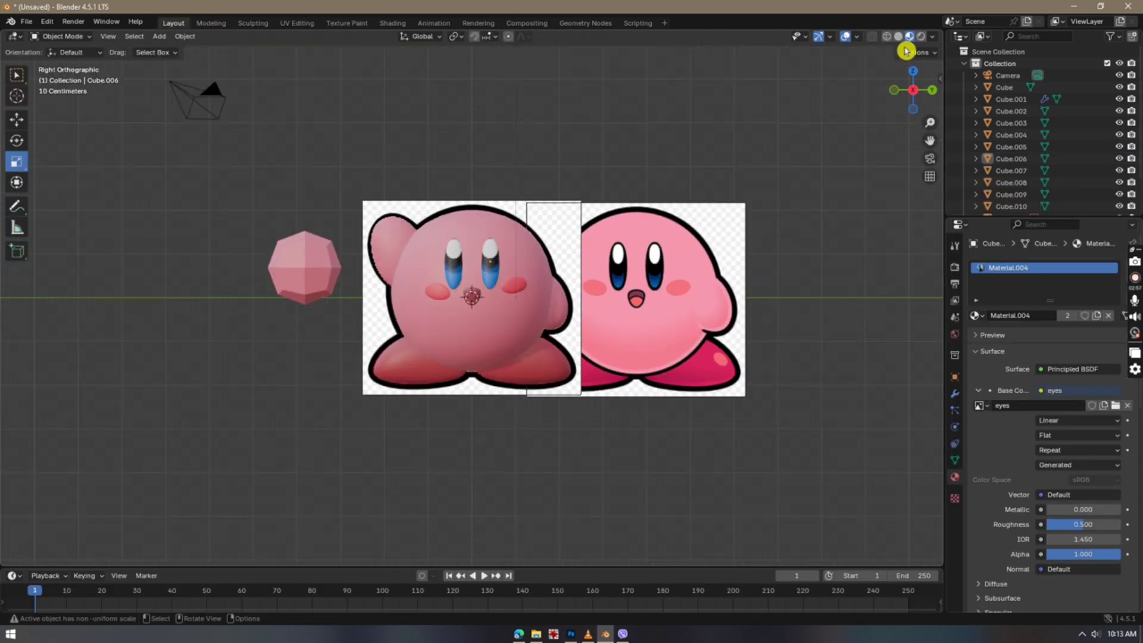
pyautogui.click(735, 335)
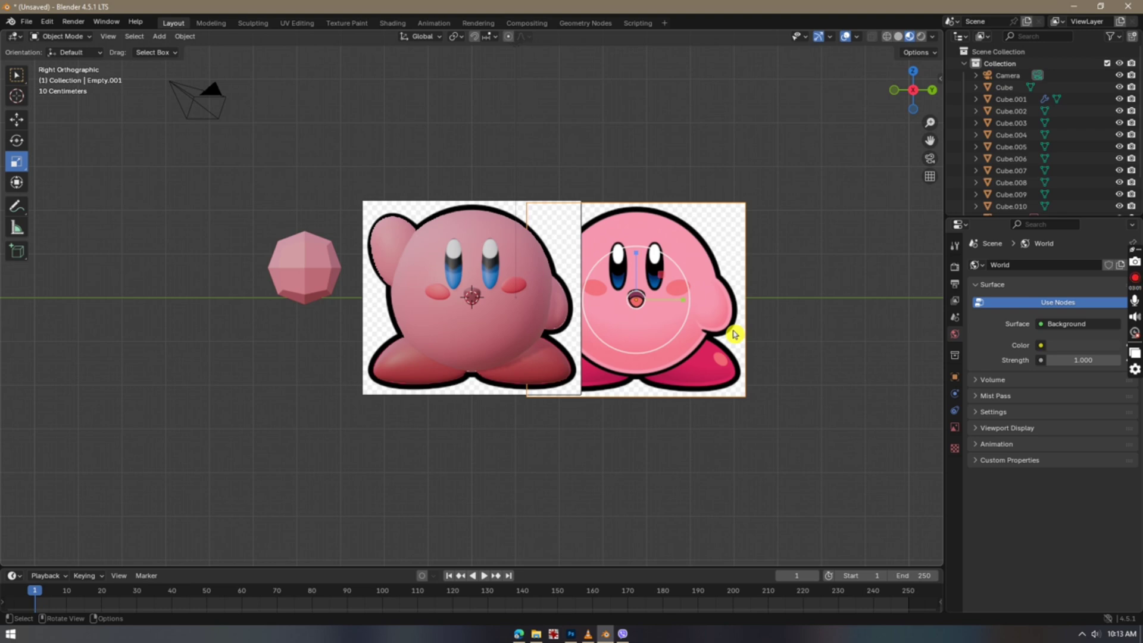
pyautogui.press('h')
pyautogui.click(314, 278)
pyautogui.press('h')
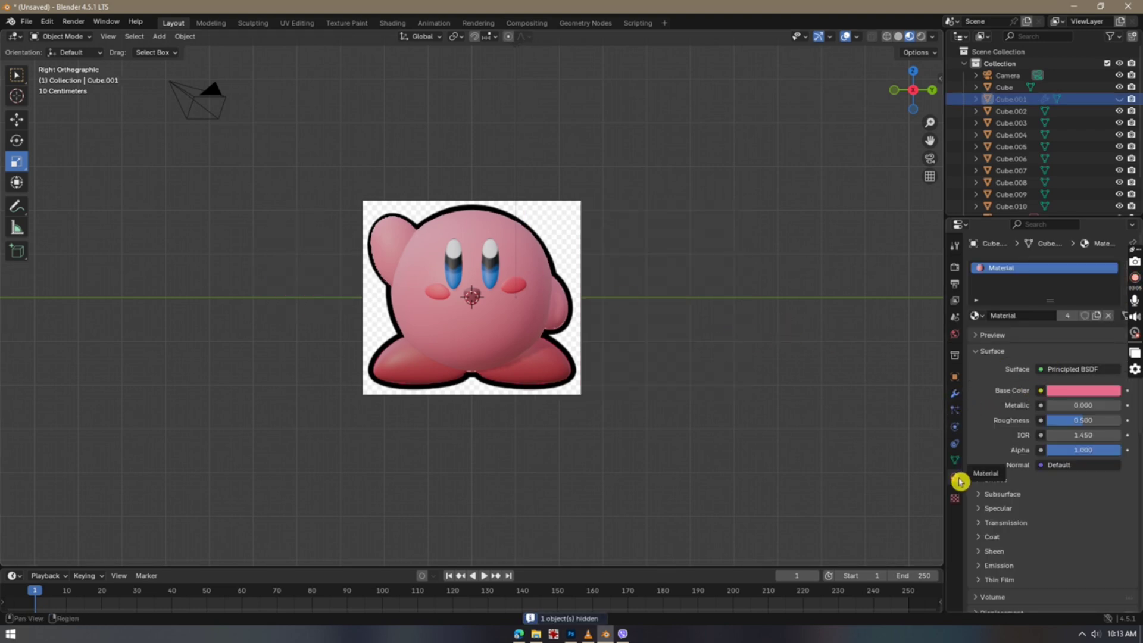
# Brighten the world background color to a light grey
pyautogui.click(955, 335)
pyautogui.click(1071, 346)
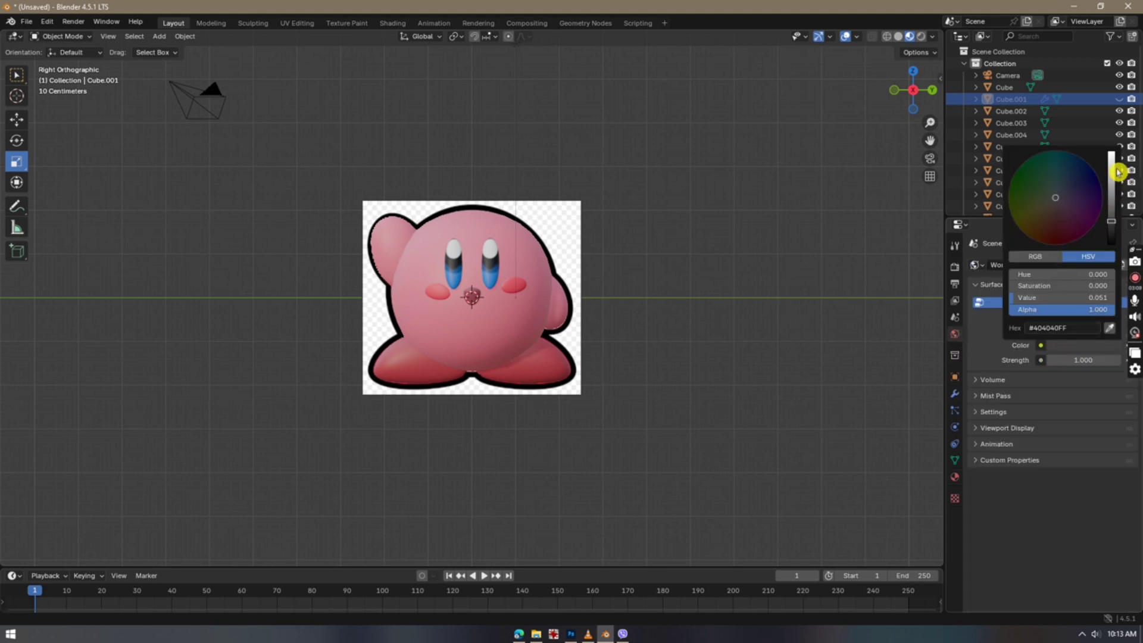
# Set the render engine to Cycles and switch the viewport to rendered shading
pyautogui.click(954, 266)
pyautogui.click(1066, 265)
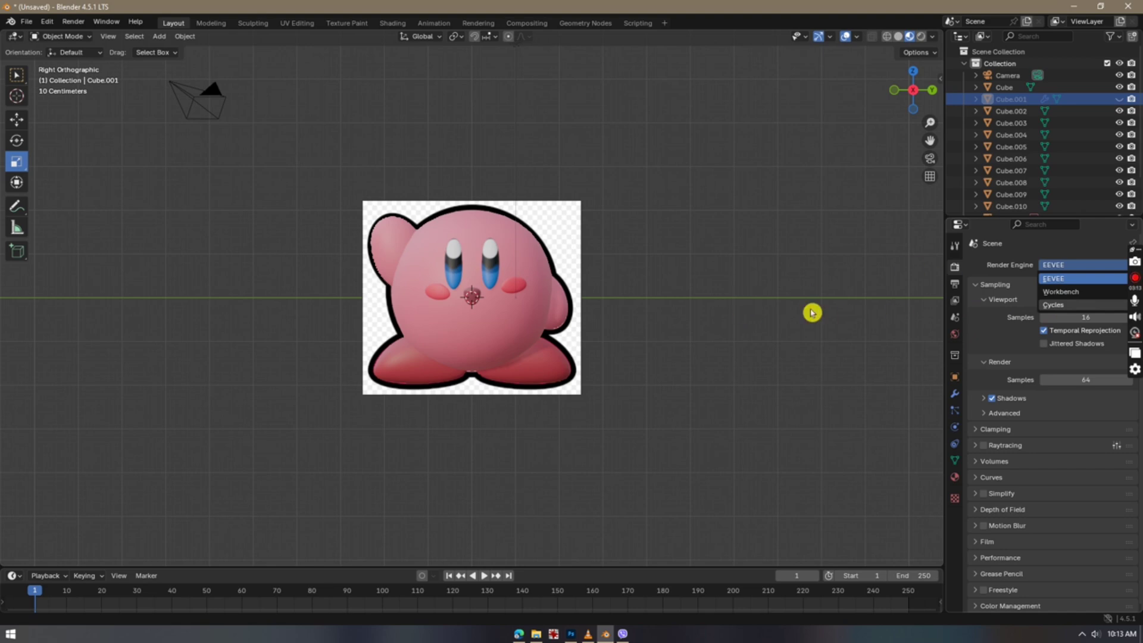
pyautogui.press('c')
pyautogui.click(921, 37)
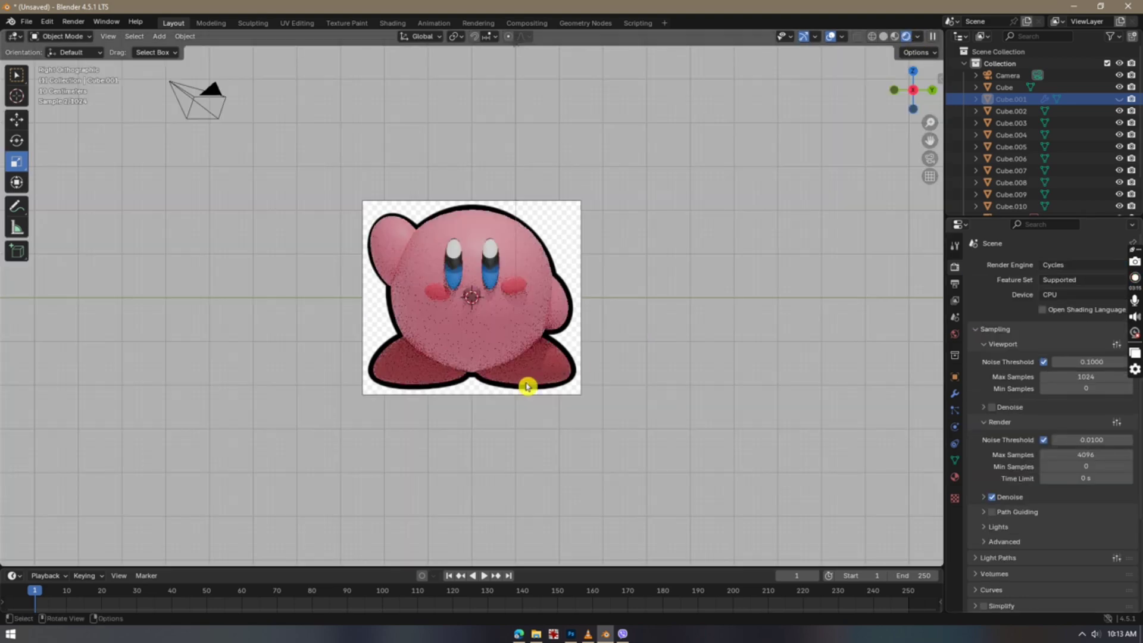
# Hide the original reference image behind the Kirby model
pyautogui.click(563, 232)
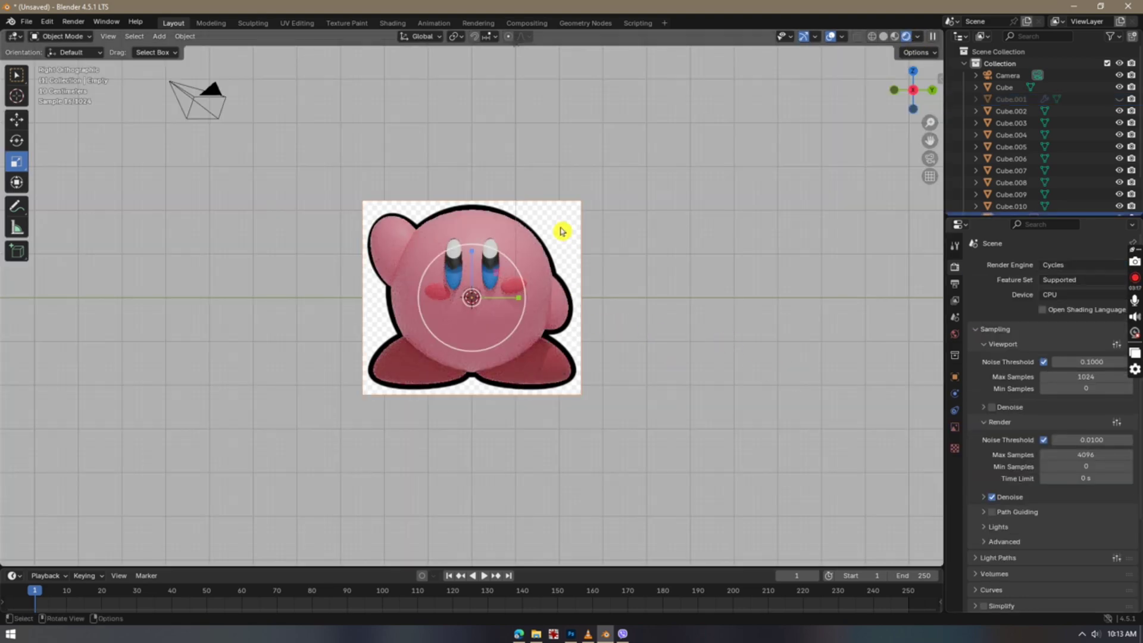
pyautogui.press('h')
pyautogui.scroll(-5, 695, 302)
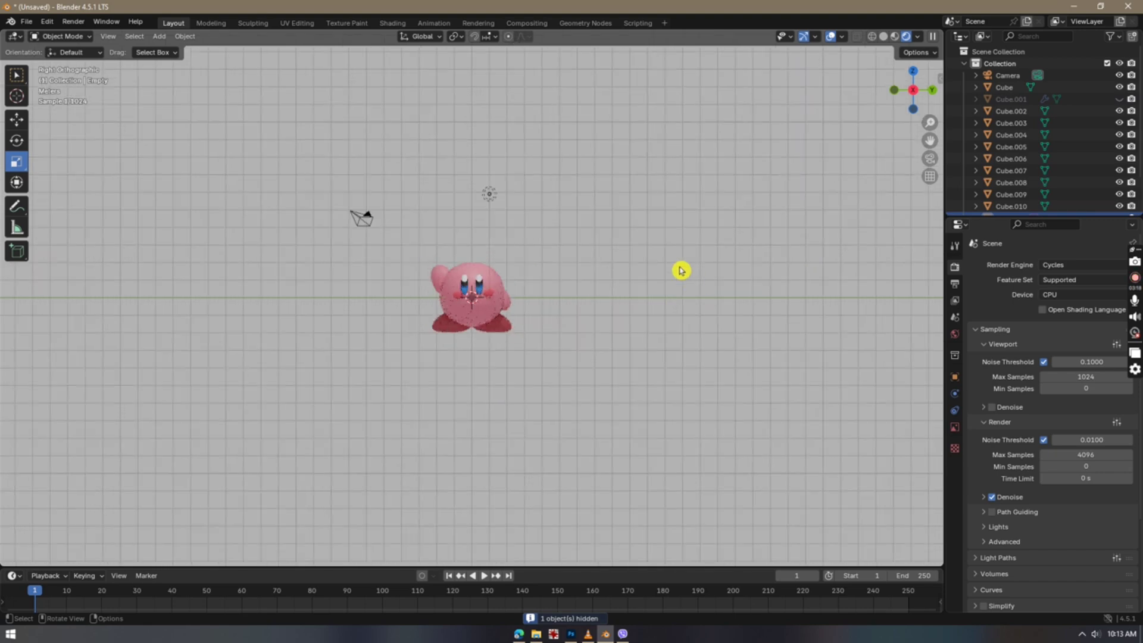
# Move the point light to a spot behind and slightly above the Kirby model
pyautogui.click(499, 202)
pyautogui.click(931, 92)
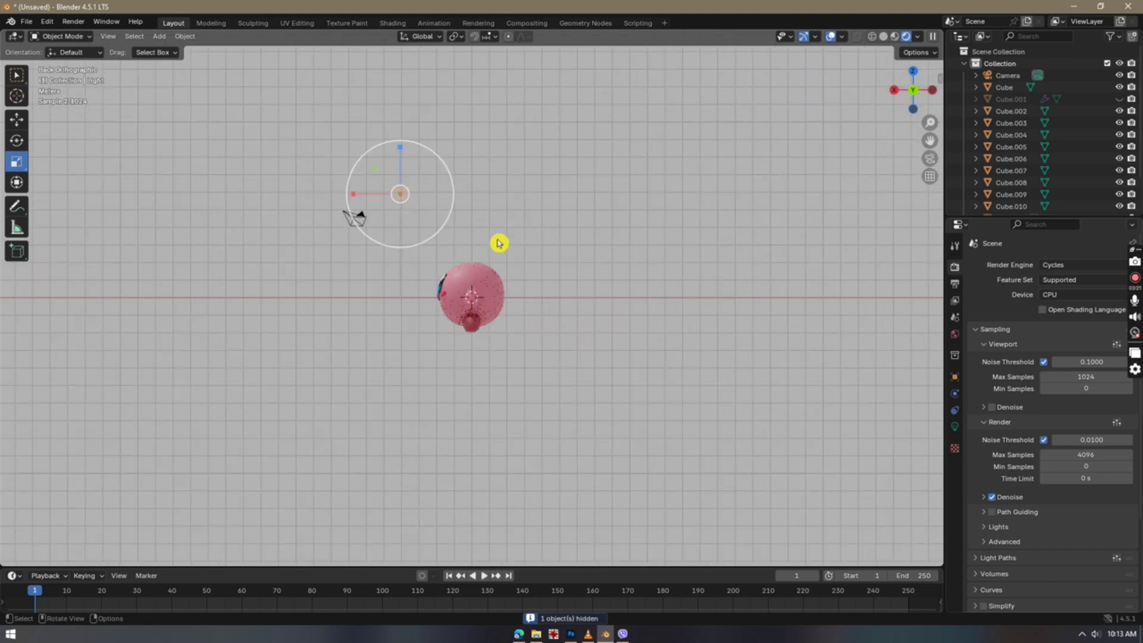
pyautogui.hotkey('ctrl', 'z')
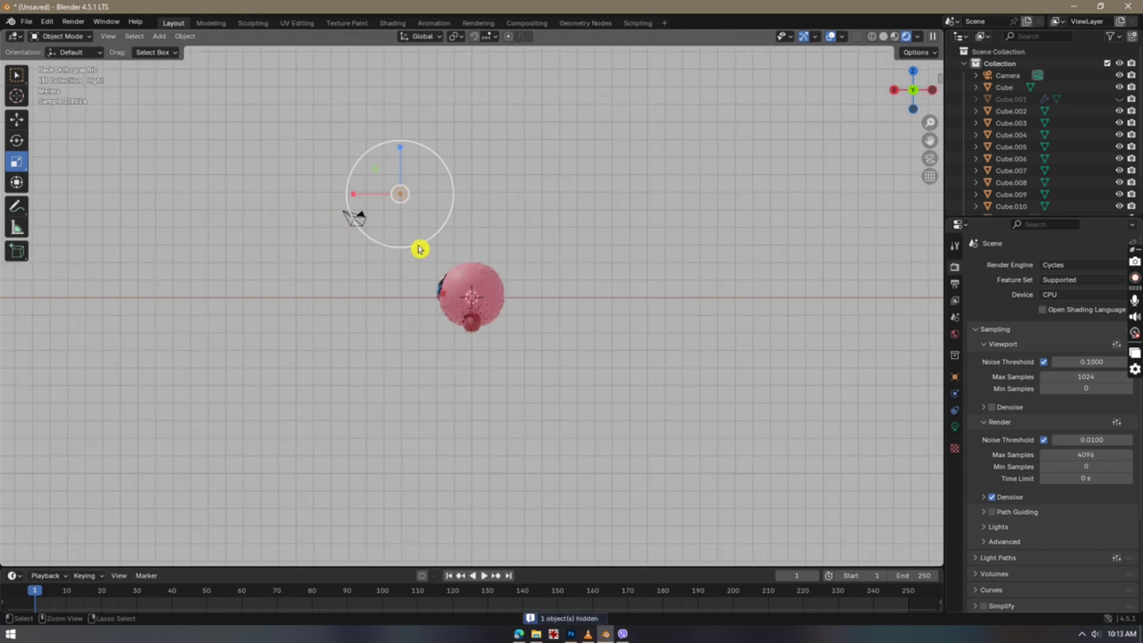
pyautogui.press('g')
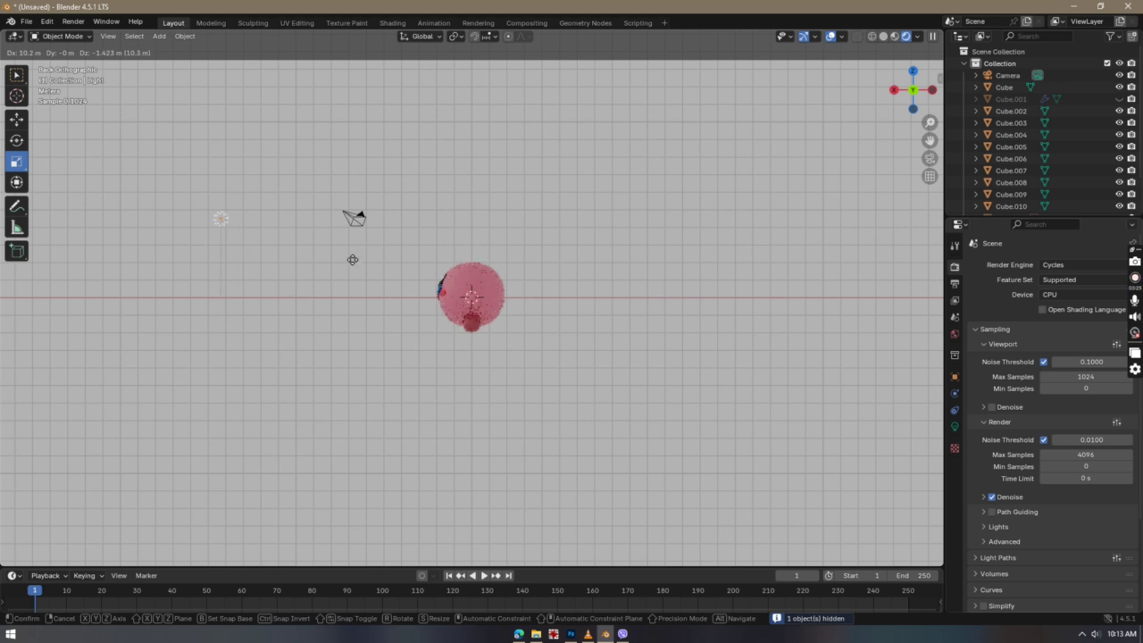
pyautogui.click(343, 231)
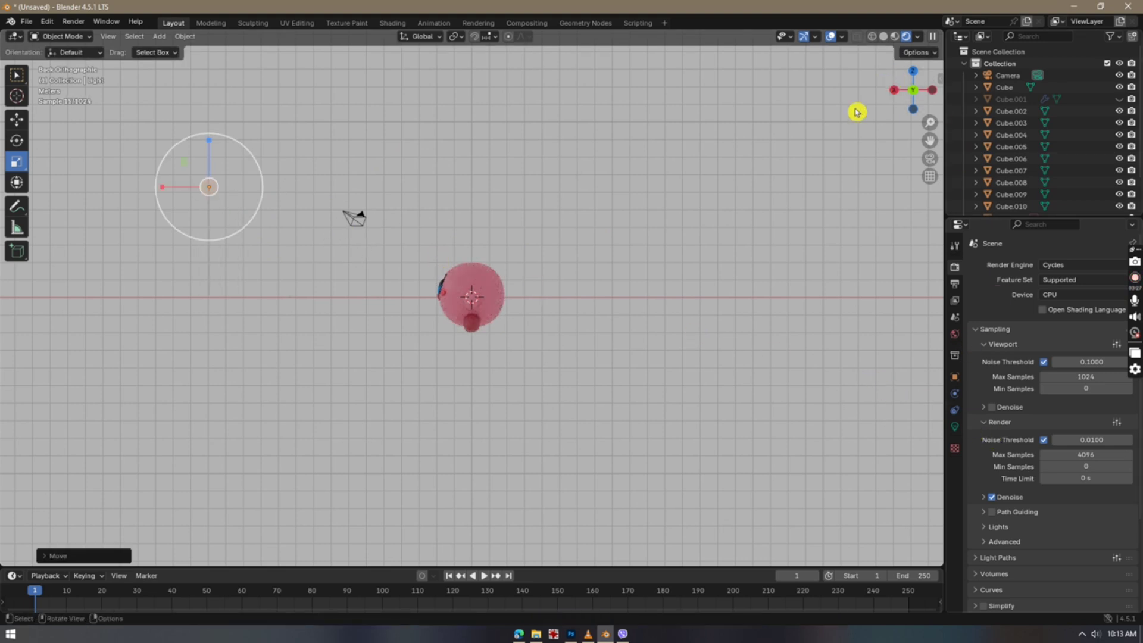
pyautogui.press('g')
pyautogui.click(51, 342)
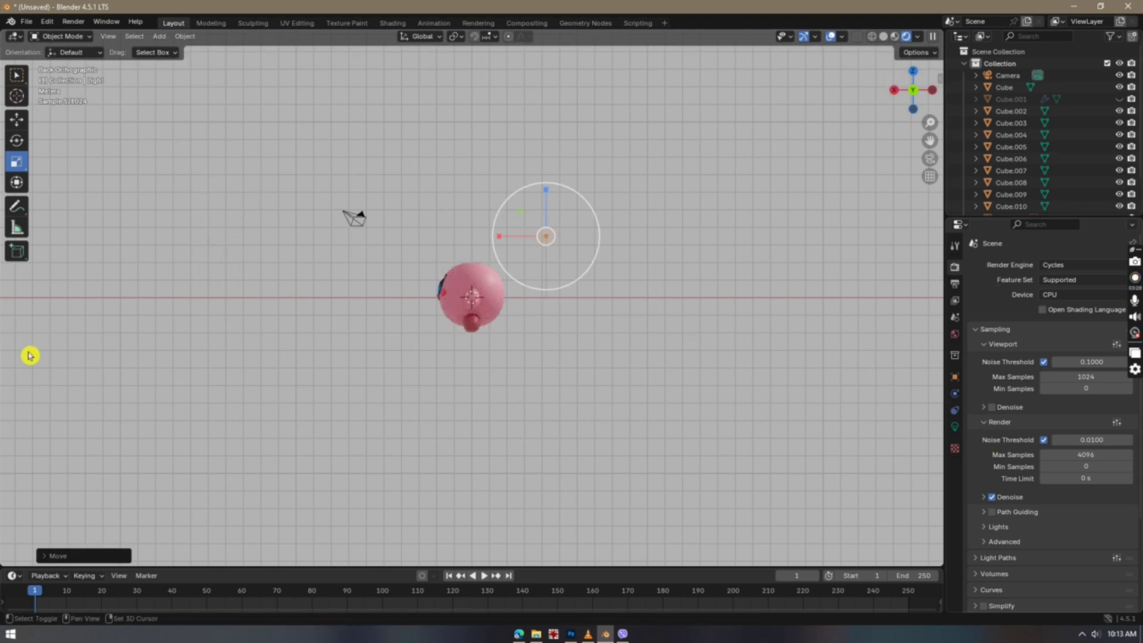
# Duplicate the point light and place the copy in front of Kirby's face
pyautogui.rightClick(30, 355)
pyautogui.hotkey('shift', 'd')
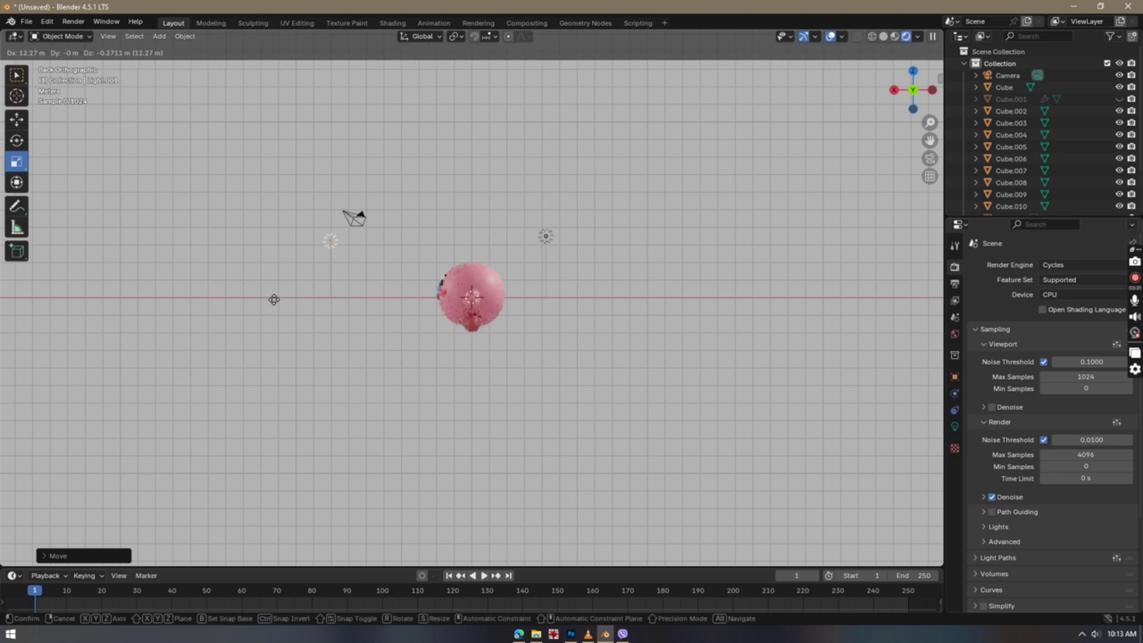
pyautogui.click(325, 287)
# Position the two lights behind Kirby, the original on the raised-arm side and the copy on the opposite side
pyautogui.moveTo(890, 97); pyautogui.dragTo(902, 116)
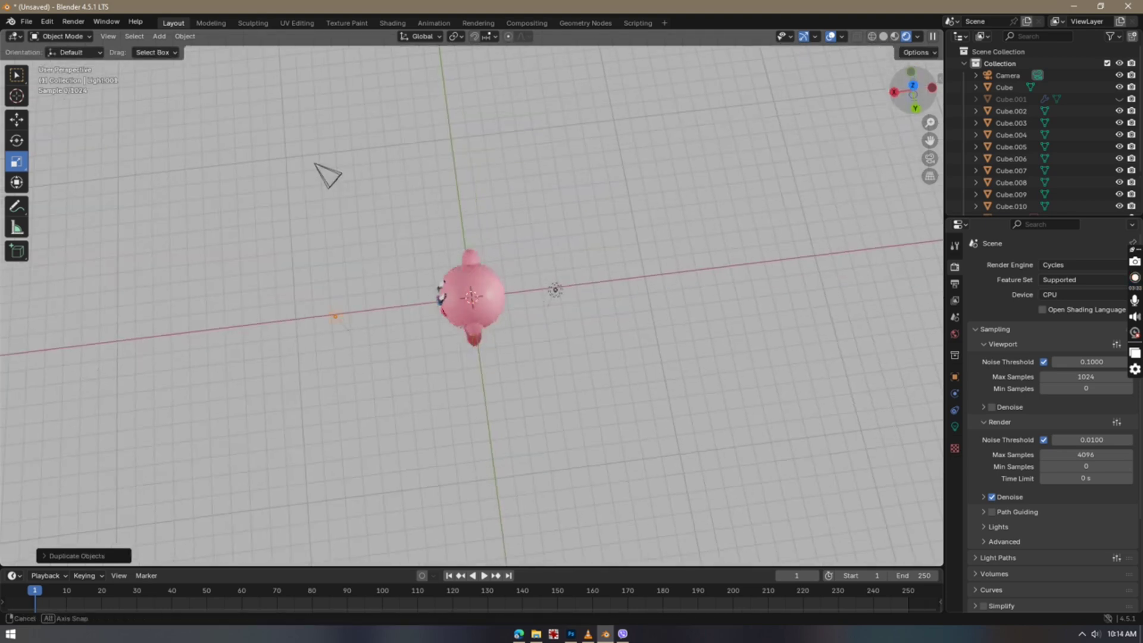
pyautogui.click(553, 285)
pyautogui.press('g')
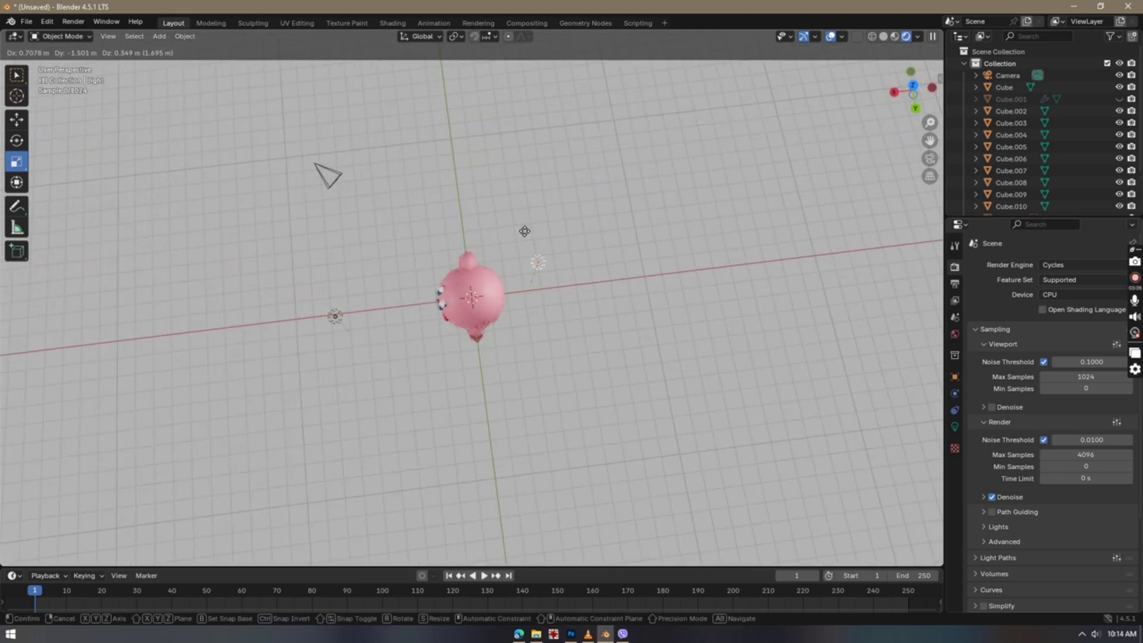
pyautogui.click(509, 207)
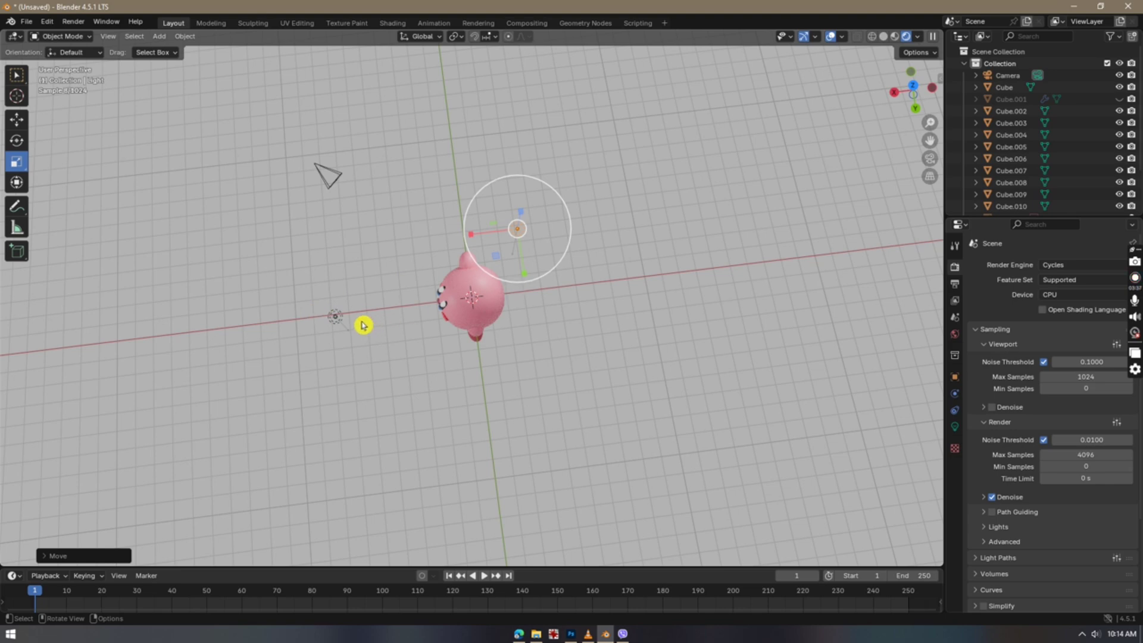
pyautogui.click(335, 316)
pyautogui.press('g')
pyautogui.click(640, 369)
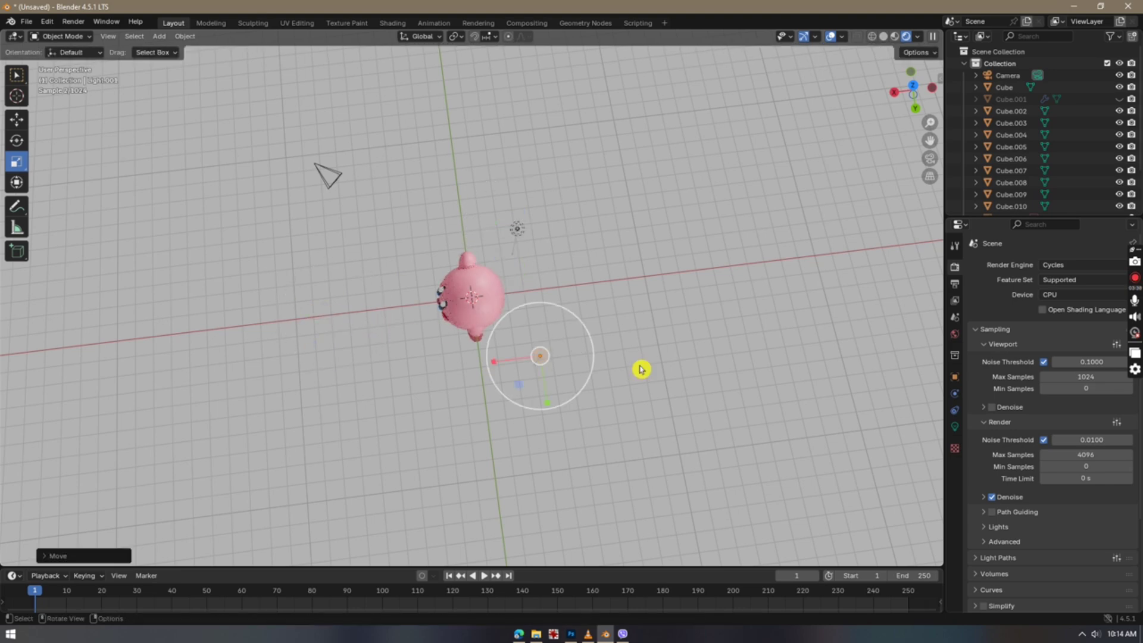
# Duplicate the light behind the lowered arm and place this third light in front of the character
pyautogui.hotkey('shift', 'd')
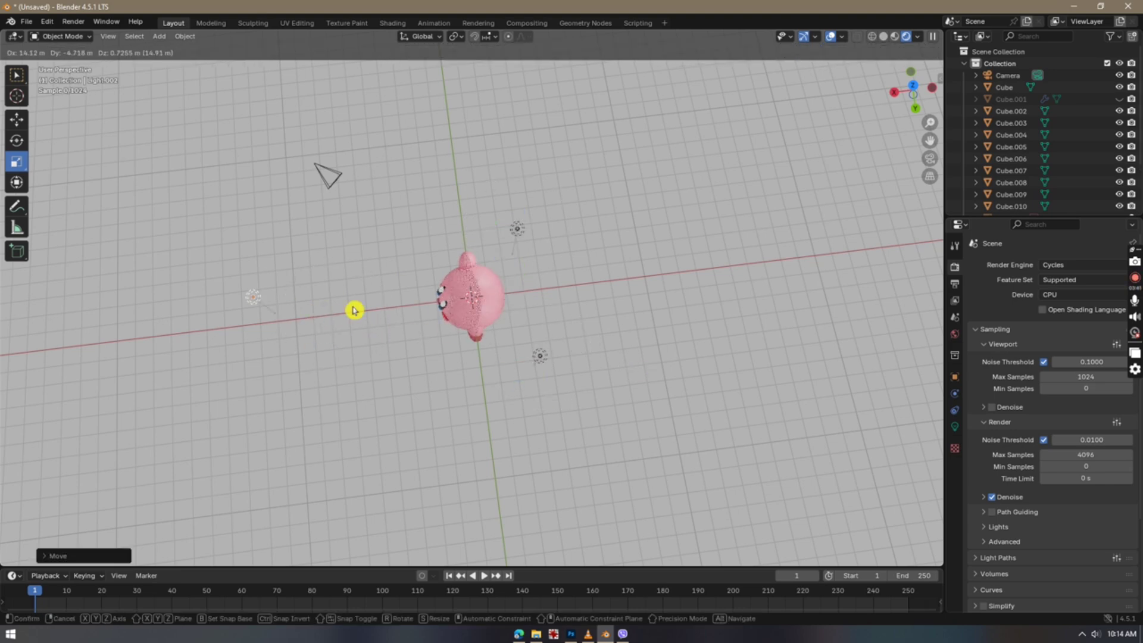
pyautogui.click(355, 309)
pyautogui.click(899, 98)
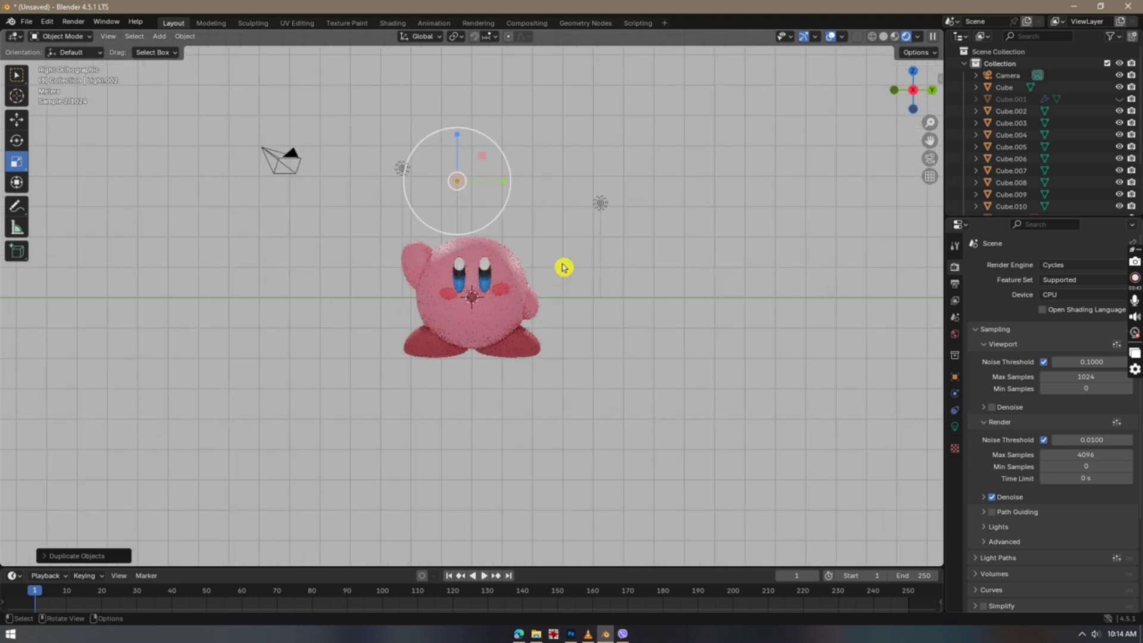
# Make the light on the lowered-arm side orange (#FF5B00) with a power of 2000, and move it closer to Kirby
pyautogui.click(605, 200)
pyautogui.click(955, 426)
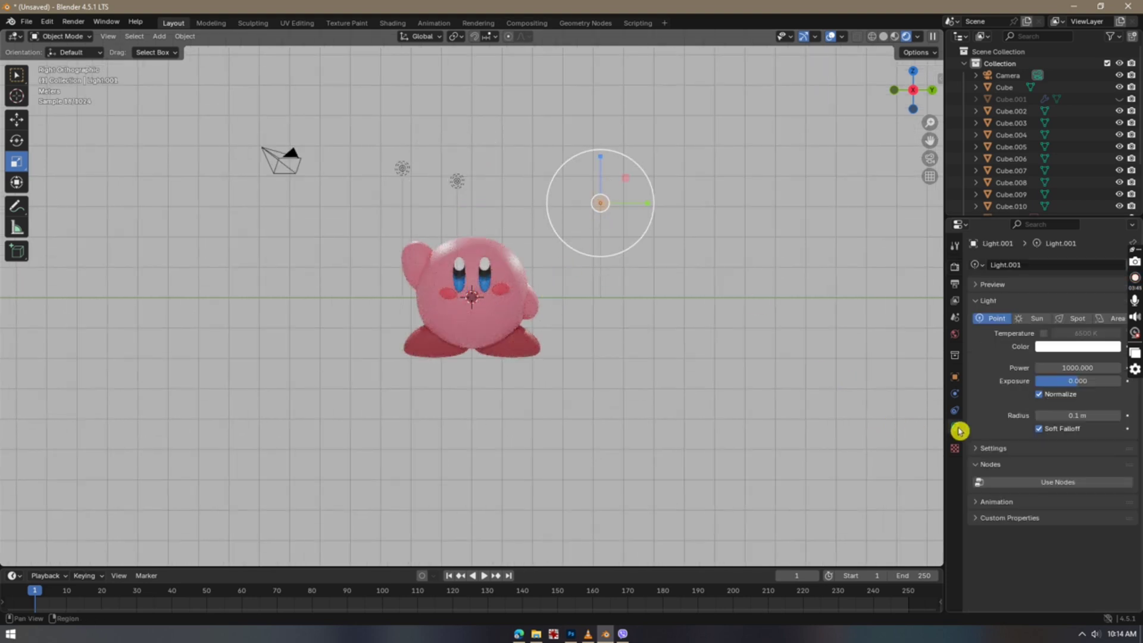
pyautogui.click(1085, 350)
pyautogui.click(1101, 226)
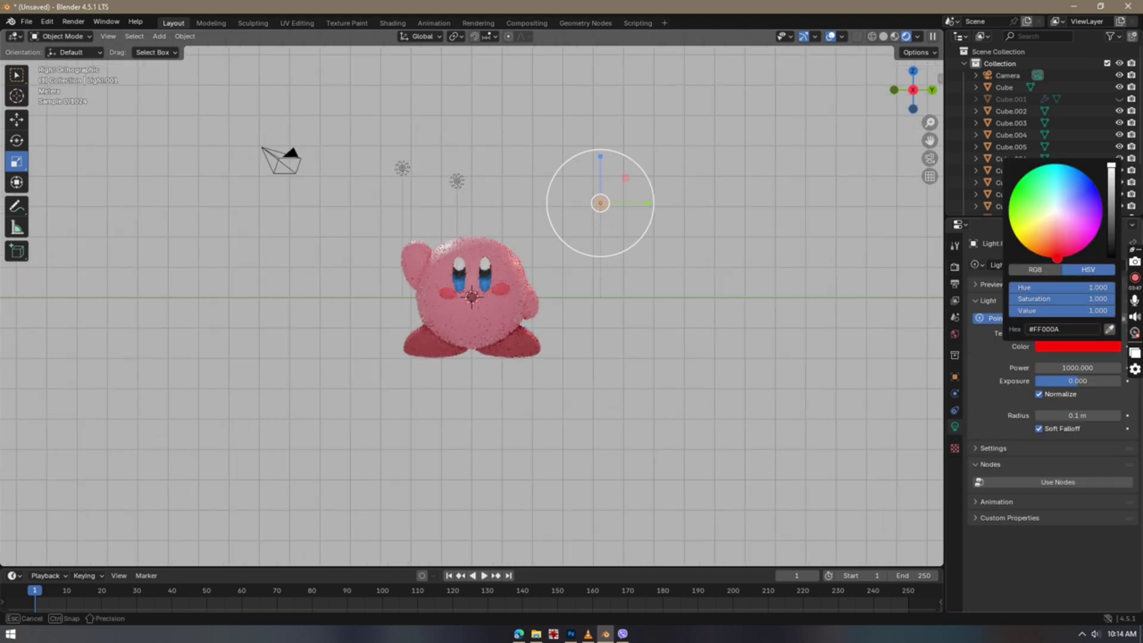
pyautogui.click(1084, 196)
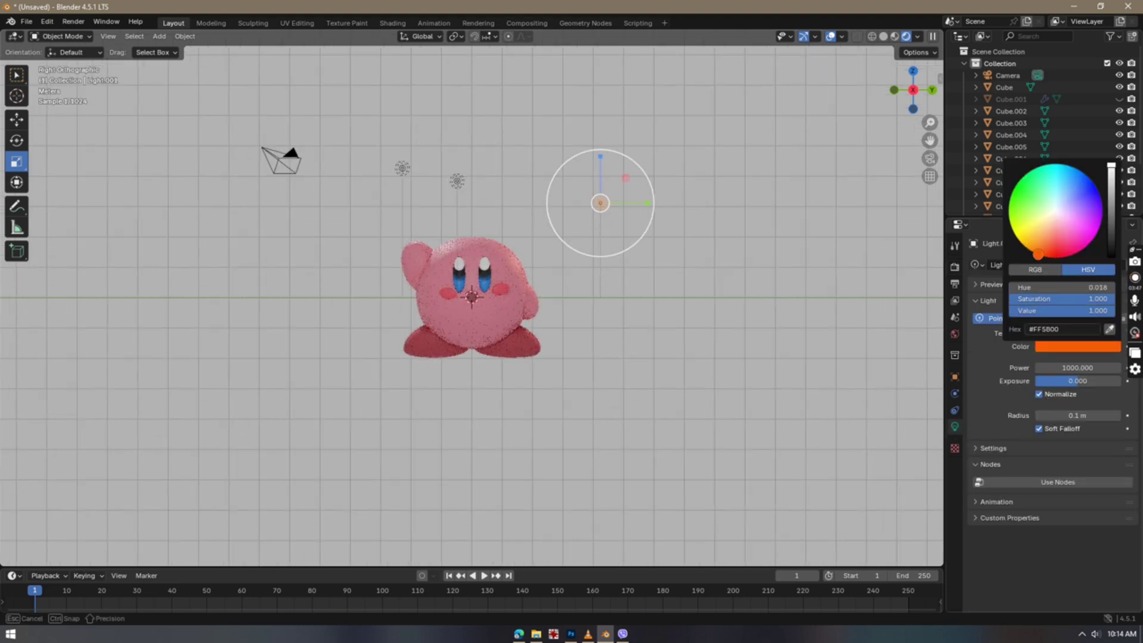
pyautogui.click(1072, 368)
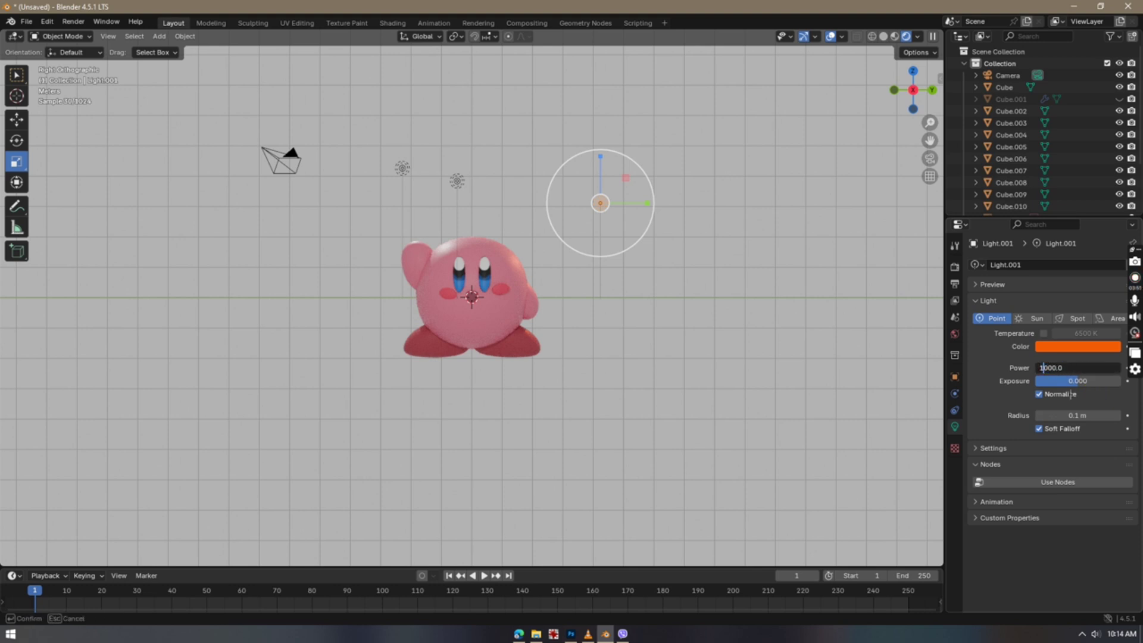
pyautogui.press('Return')
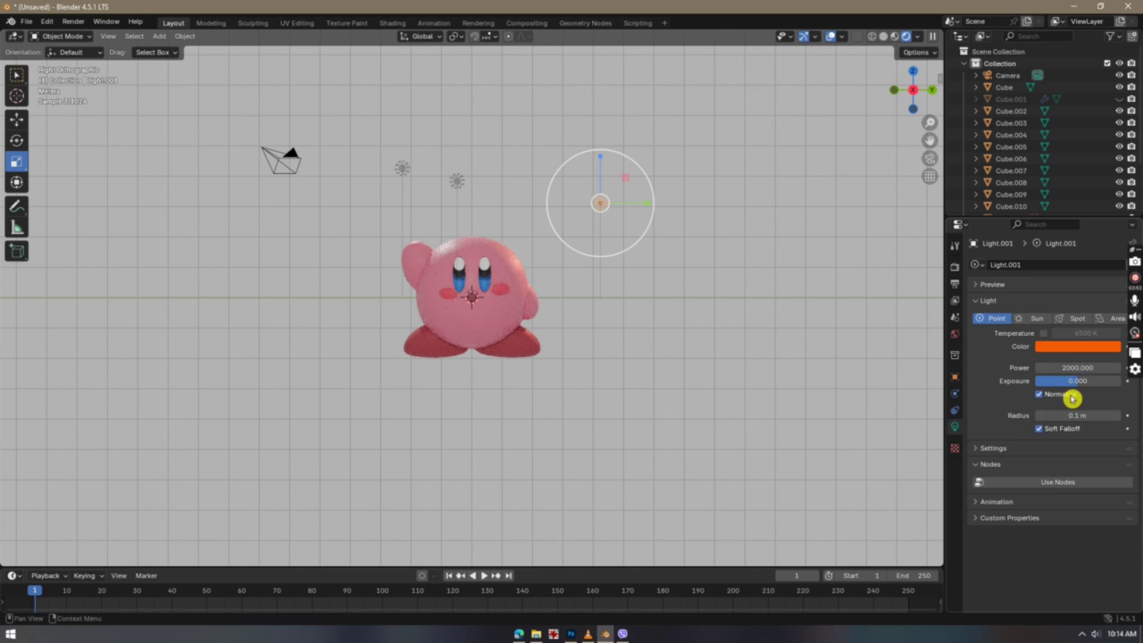
pyautogui.click(640, 387)
# Lower the light on the raised-arm side to beside Kirby's body and color it blue (#4876FF)
pyautogui.click(405, 171)
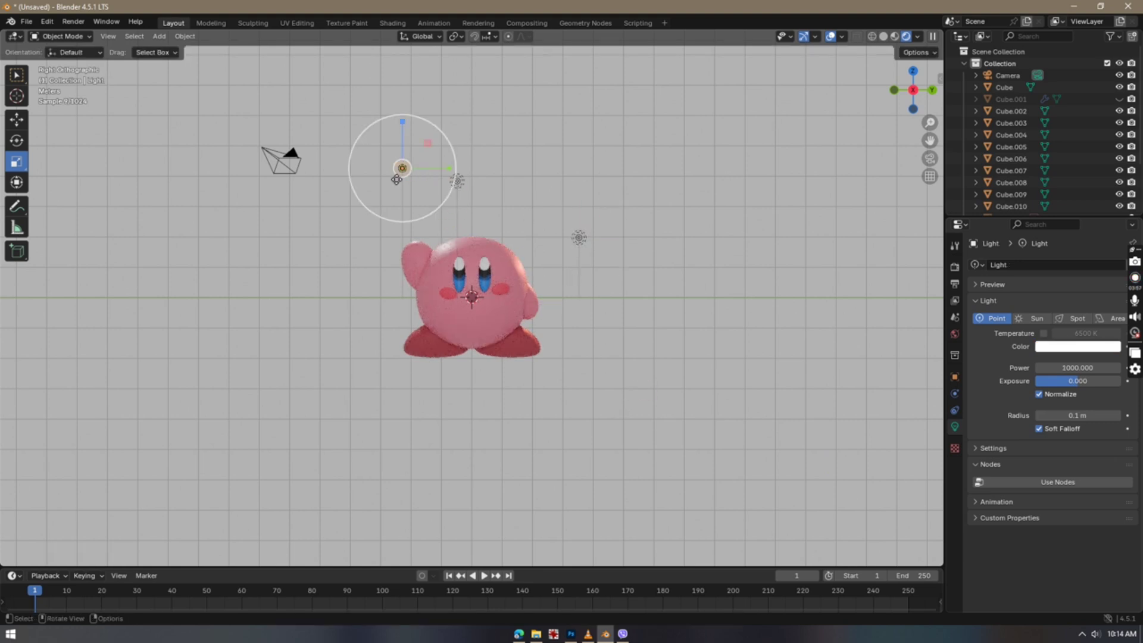
pyautogui.press('g')
pyautogui.click(365, 299)
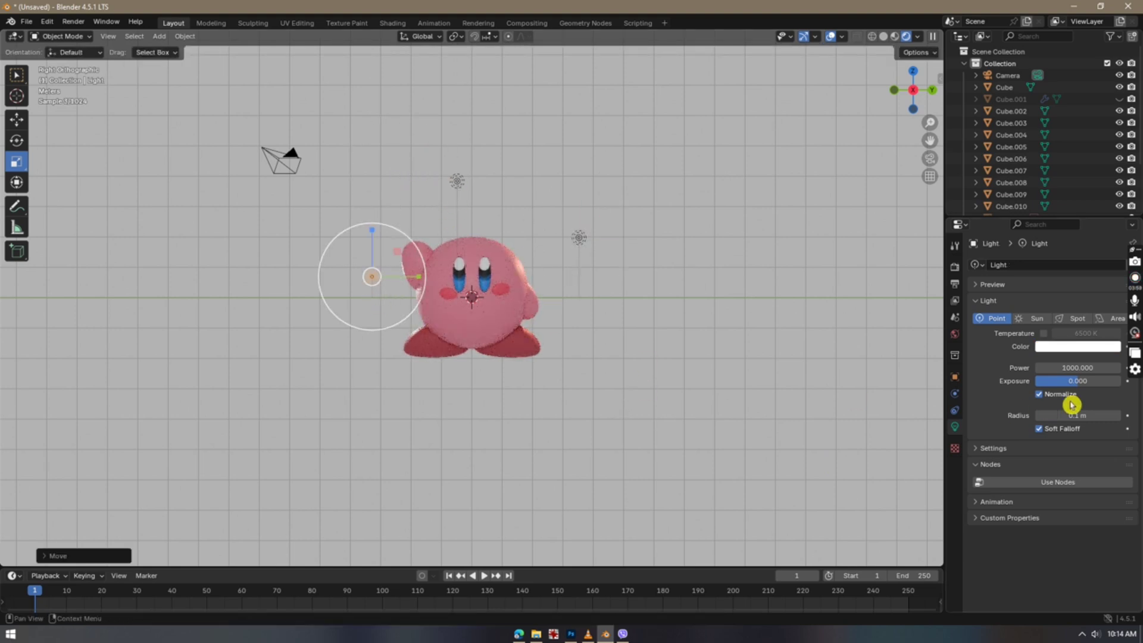
pyautogui.click(1079, 348)
pyautogui.moveTo(1051, 250); pyautogui.dragTo(1081, 194)
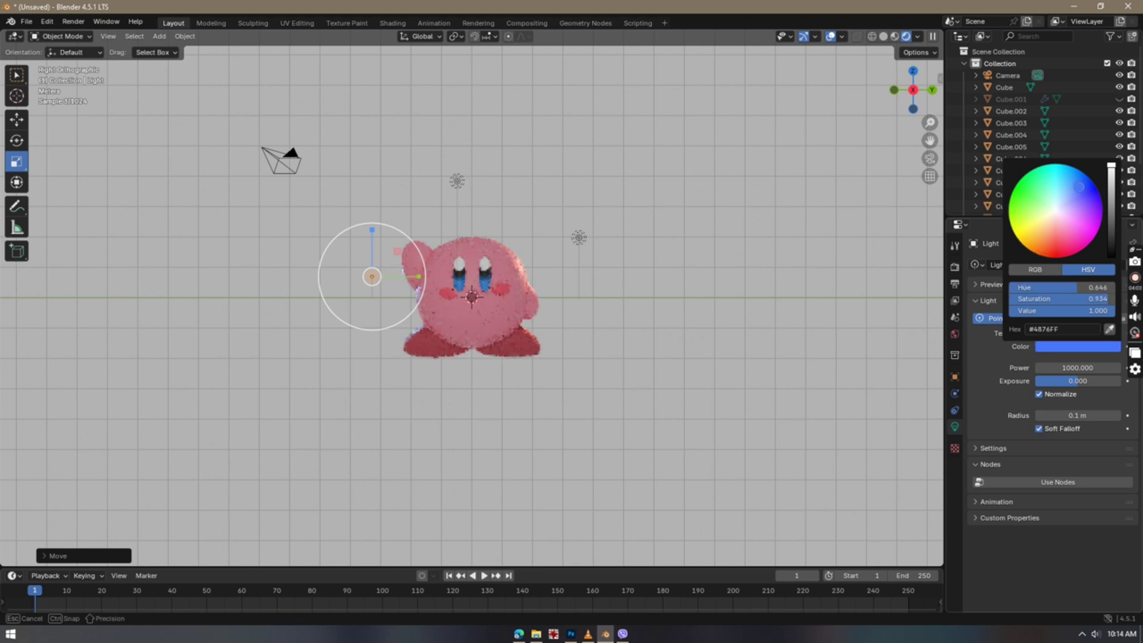
# Set the blue light's power to 3000 and move it farther out and lower beside Kirby
pyautogui.click(1067, 368)
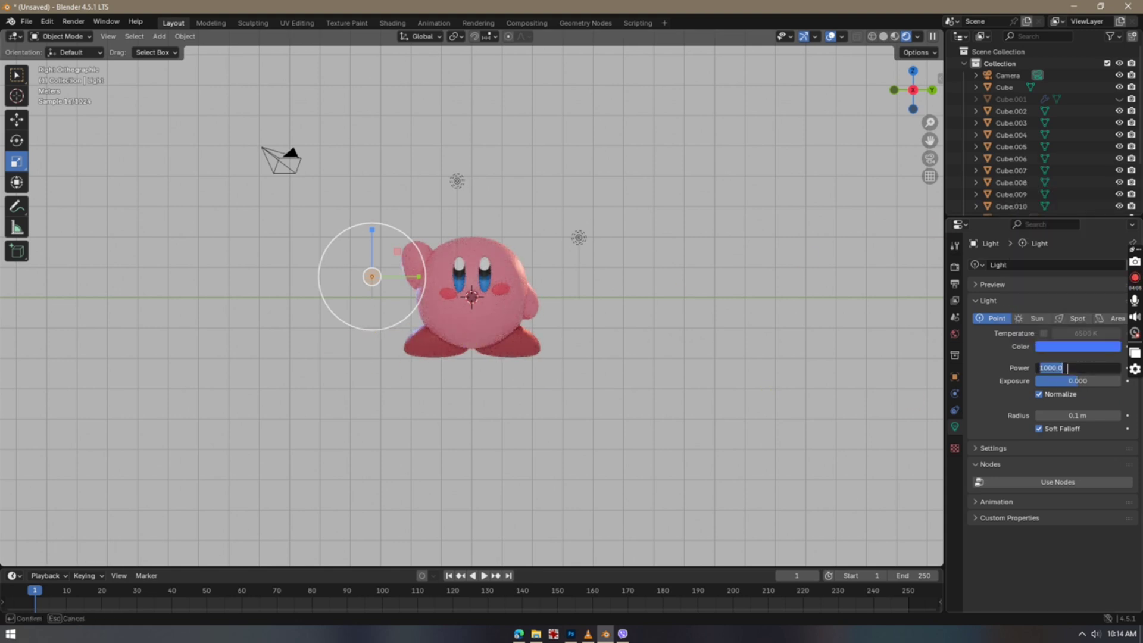
pyautogui.write('300')
pyautogui.press('Return')
pyautogui.click(1065, 368)
pyautogui.write('3000')
pyautogui.press('Return')
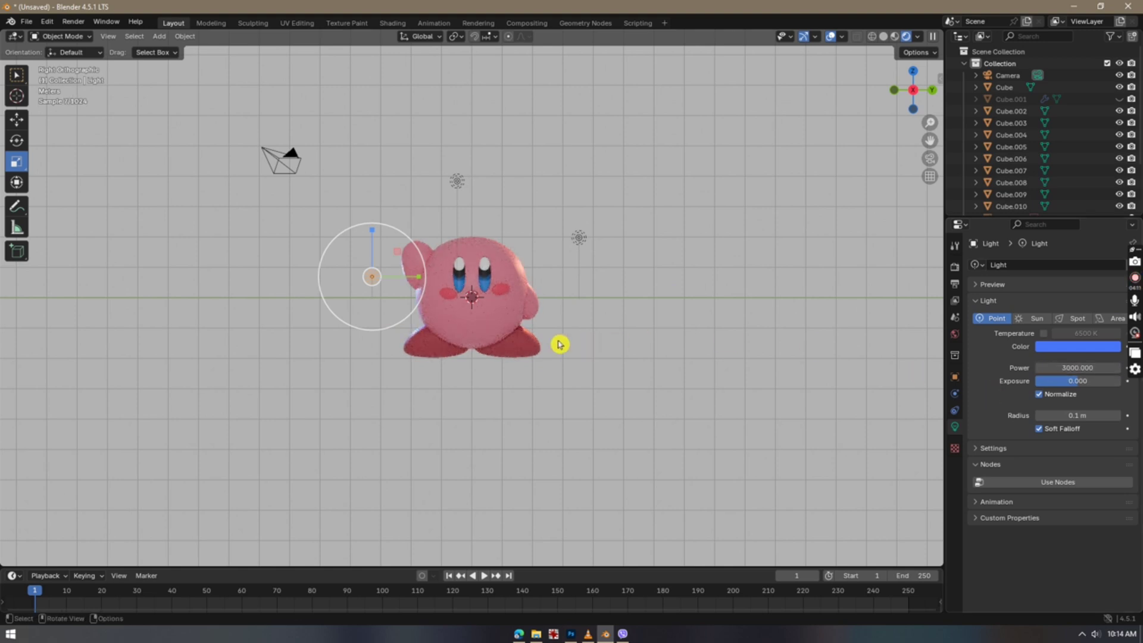
pyautogui.press('g')
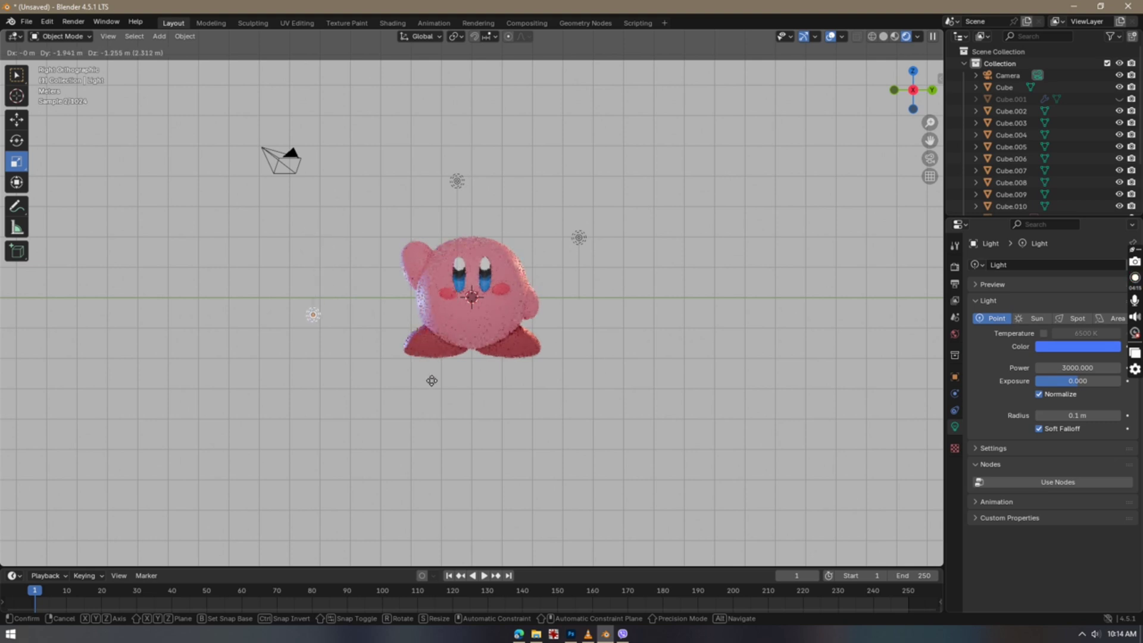
pyautogui.click(403, 386)
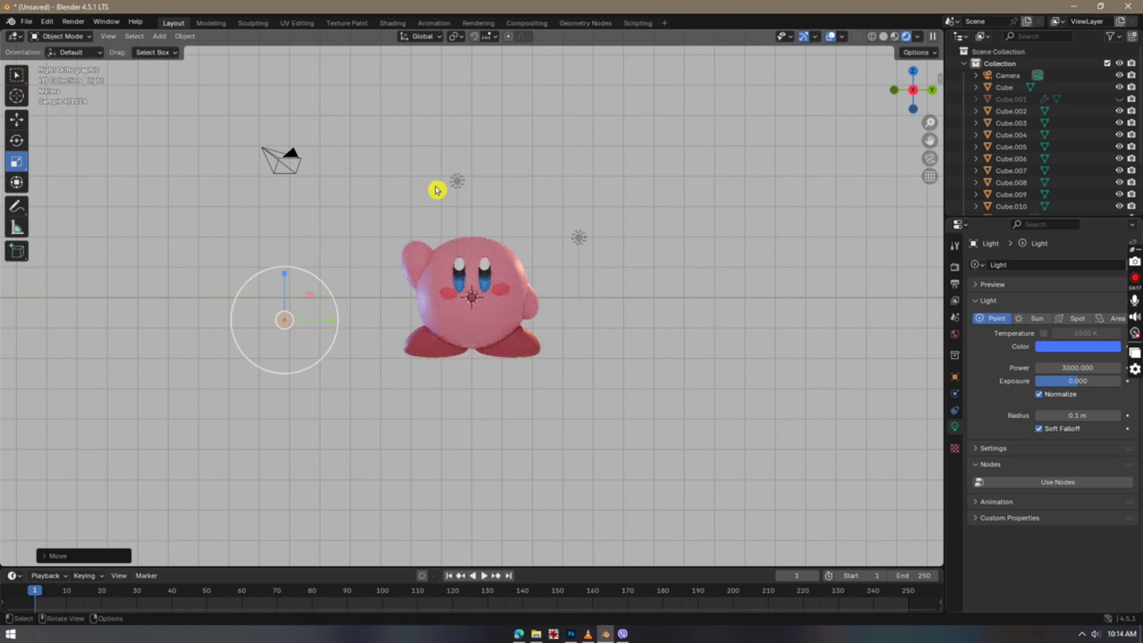
# Move the remaining white light below Kirby's feet and color it blue
pyautogui.click(458, 189)
pyautogui.press('g')
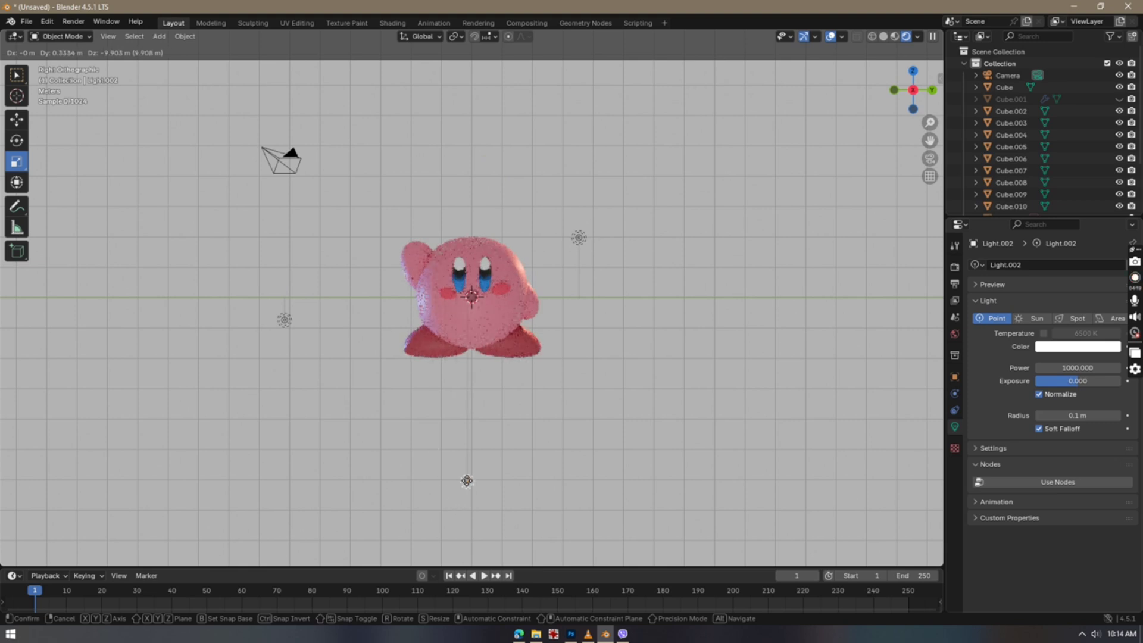
pyautogui.click(469, 426)
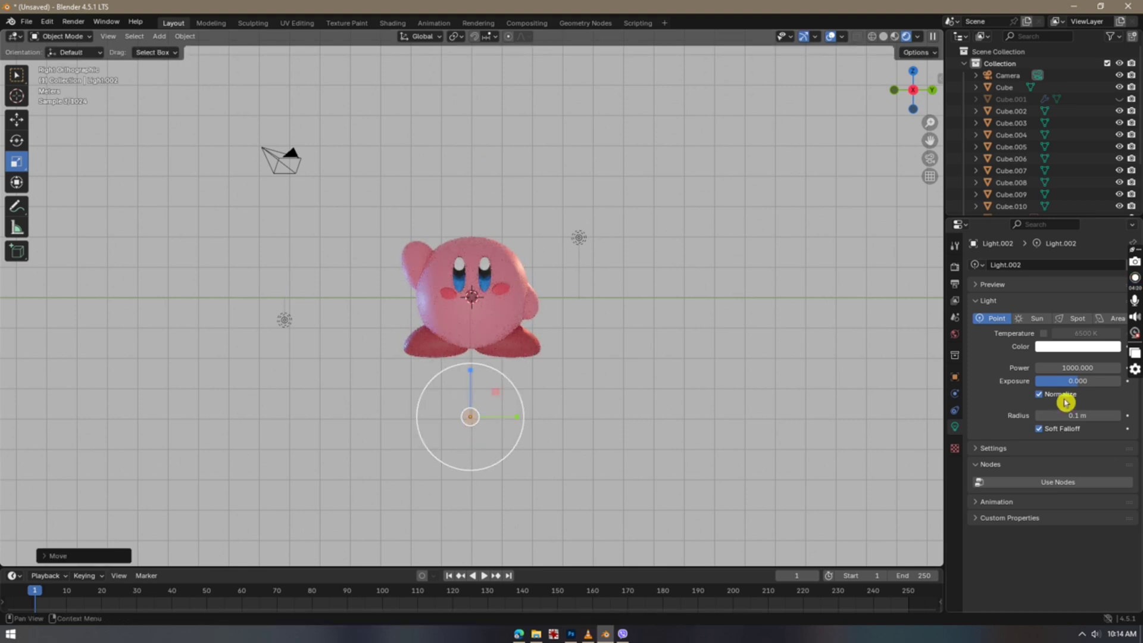
pyautogui.click(1085, 351)
pyautogui.moveTo(1066, 287)
pyautogui.mouseDown()
pyautogui.moveTo(1108, 288)
pyautogui.moveTo(1084, 287)
pyautogui.mouseUp()
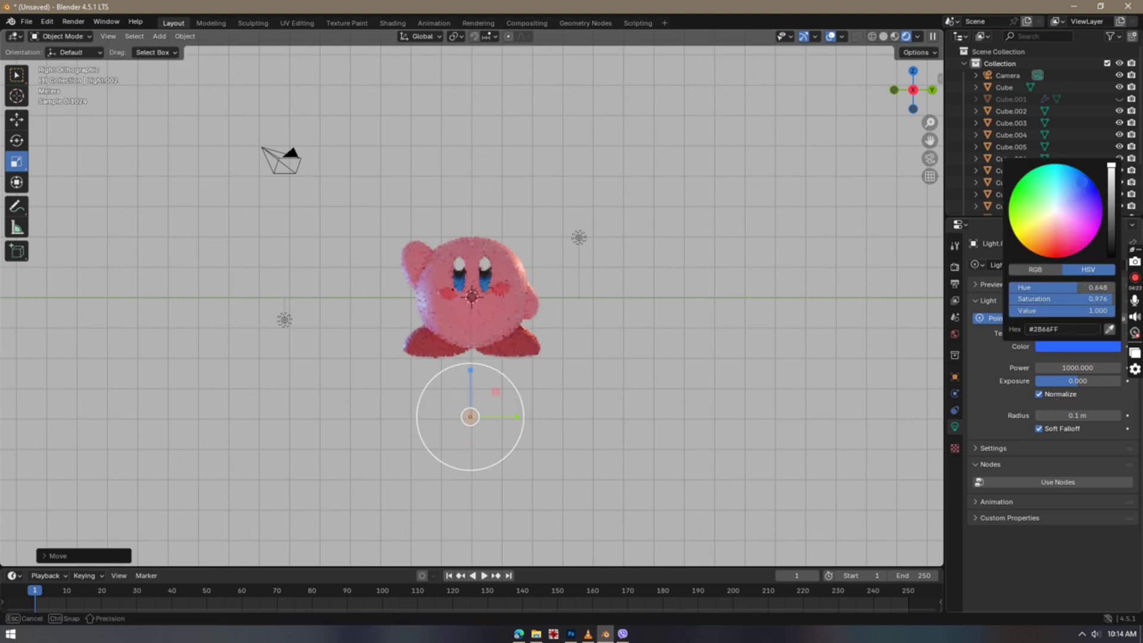
pyautogui.moveTo(1082, 182); pyautogui.dragTo(1076, 168)
pyautogui.click(546, 304)
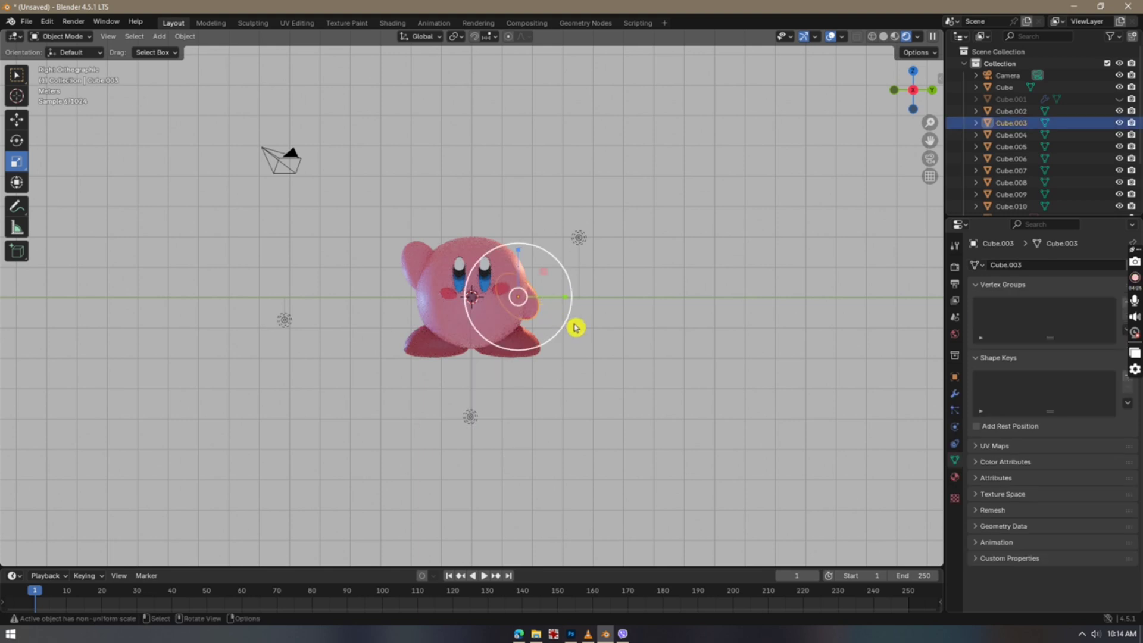
# Render a still image from the camera, inspect the whole frame, and close the render window
pyautogui.scroll(3, 654, 343)
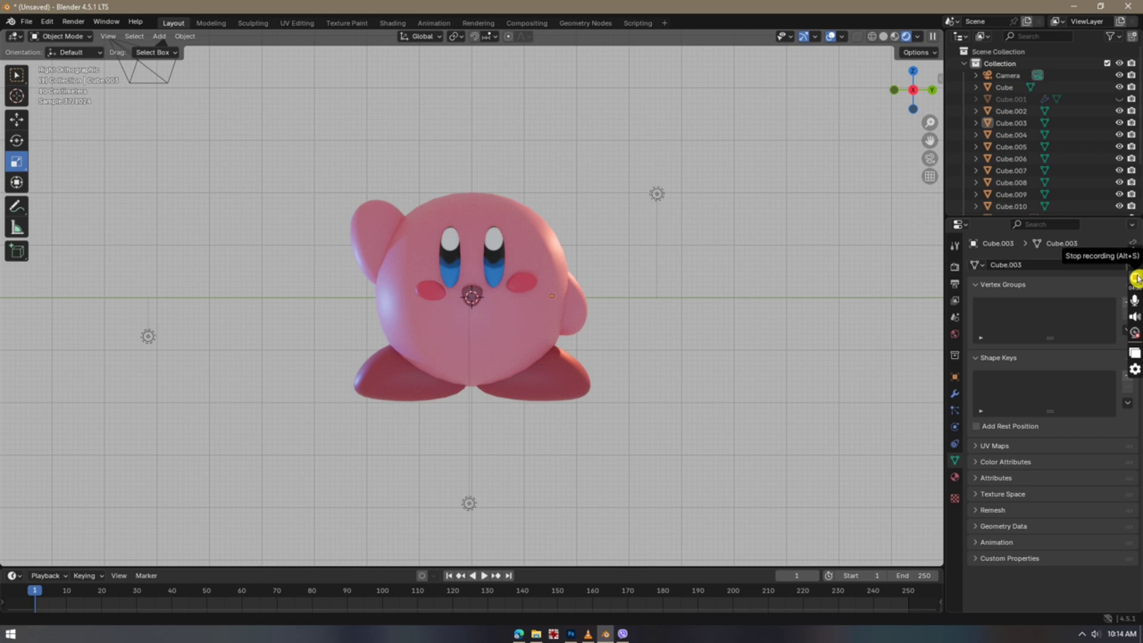
pyautogui.click(66, 22)
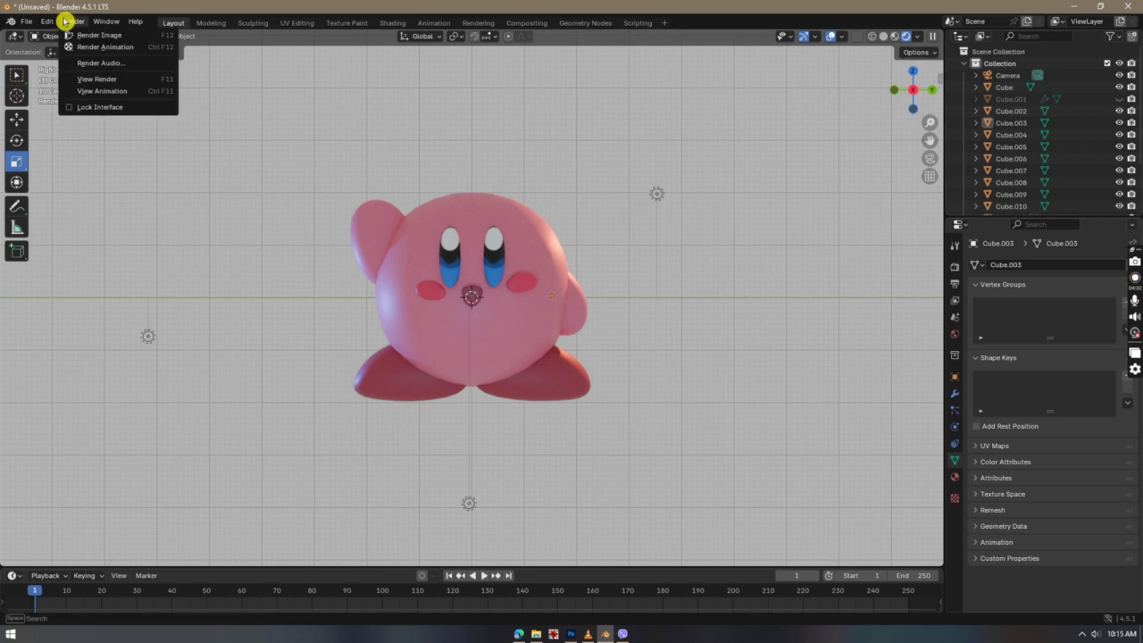
pyautogui.click(90, 36)
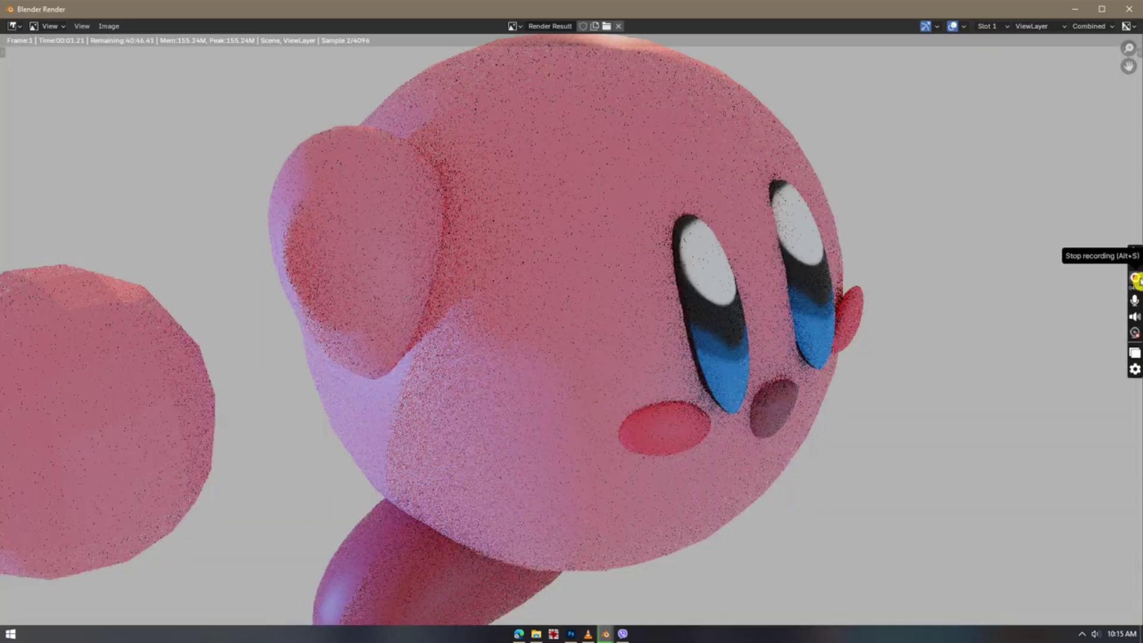
pyautogui.press('Home')
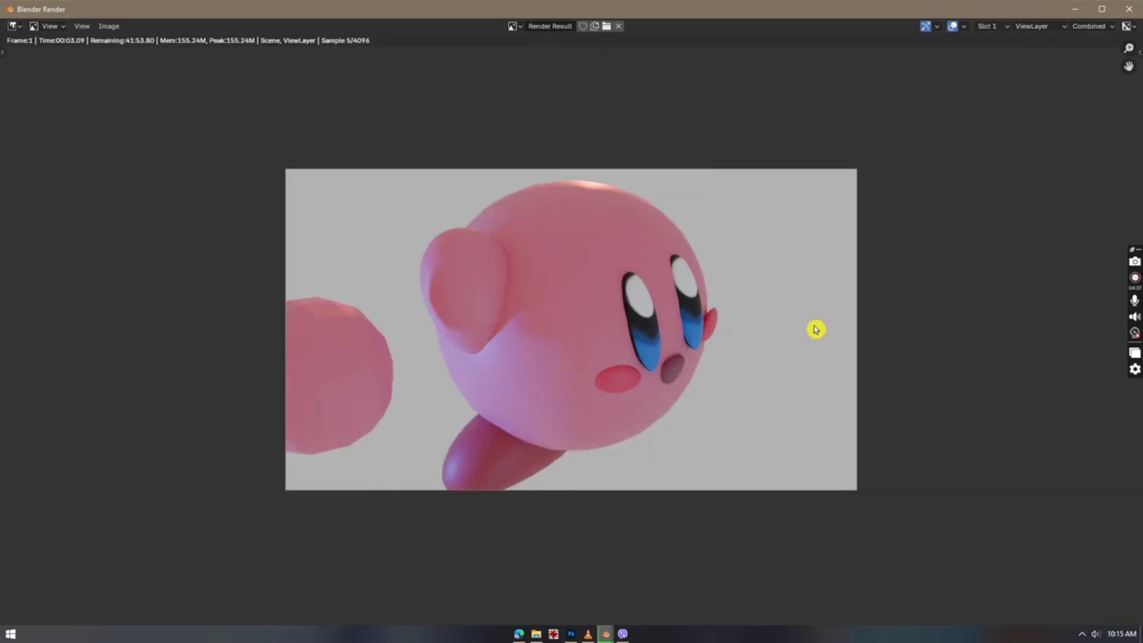
pyautogui.scroll(4, 815, 329)
pyautogui.click(1129, 9)
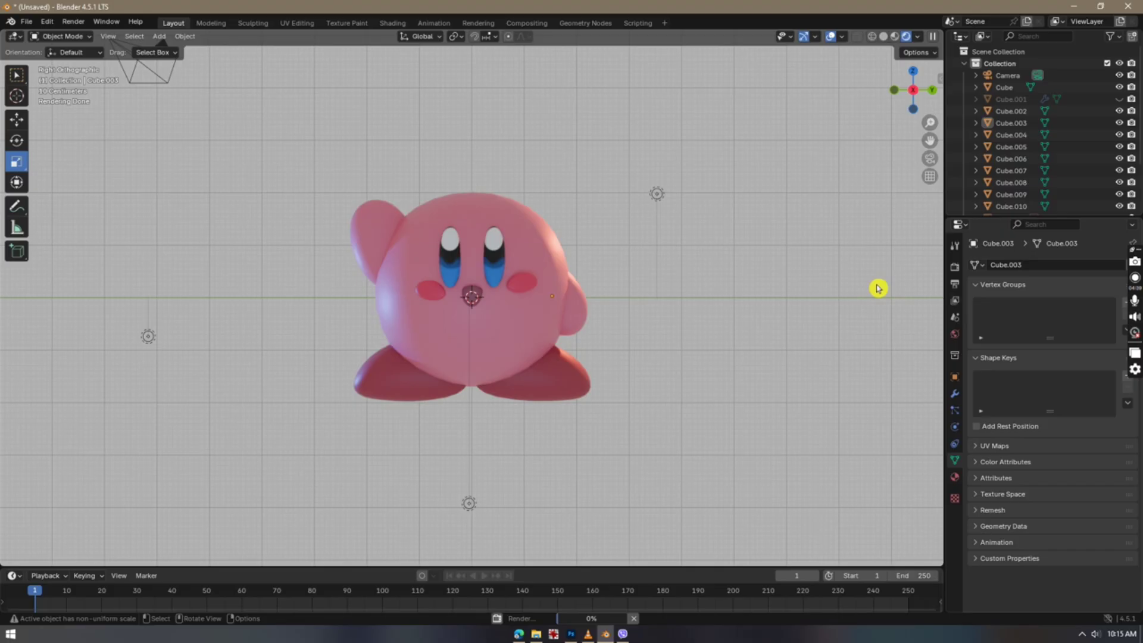